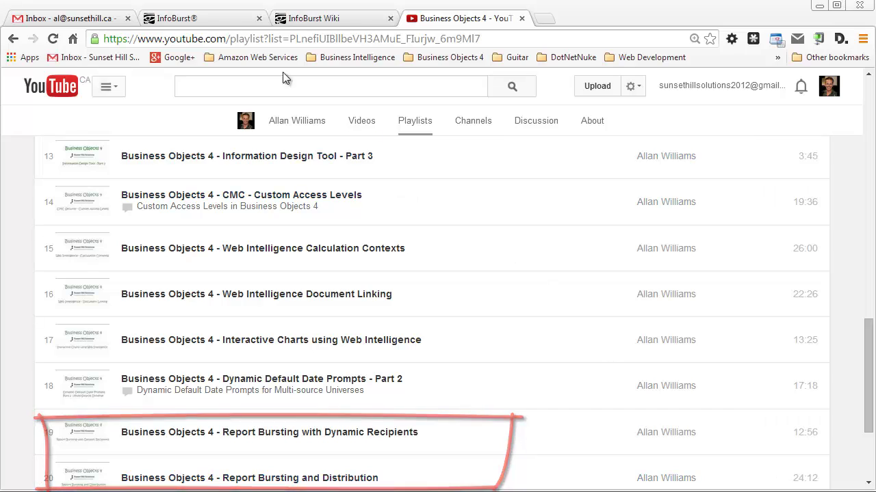
- Examine the InfoBurst support wiki's User Interface Detail diagram and the topics on its Setup & Administration page
{"action": "left_click", "coordinate": [233, 20]}
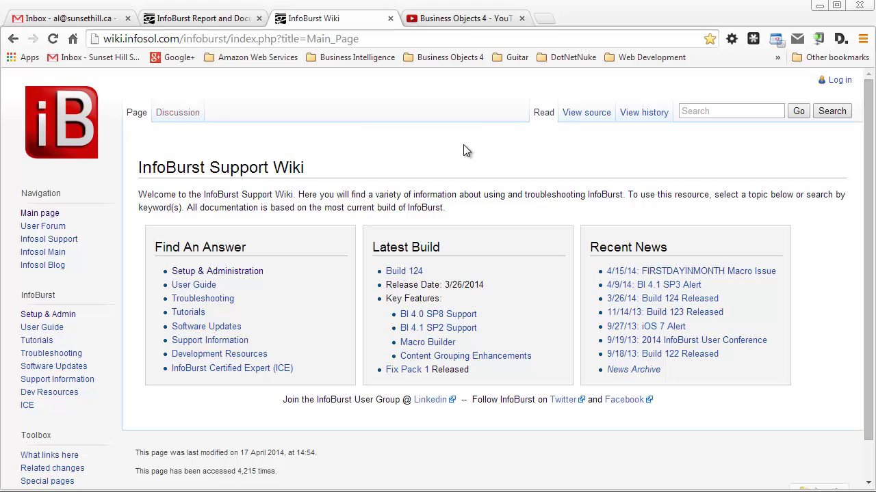
{"action": "left_click", "coordinate": [196, 288]}
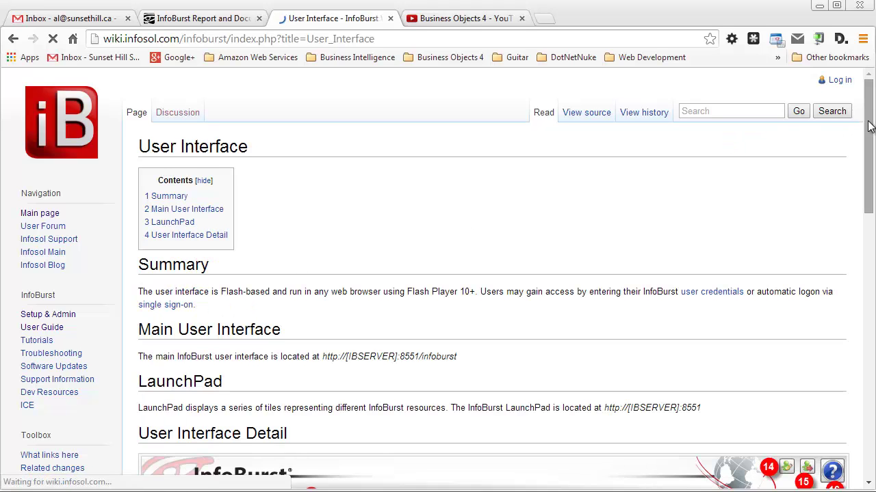
{"action": "left_click_drag", "start_coordinate": [868, 126], "coordinate": [859, 231]}
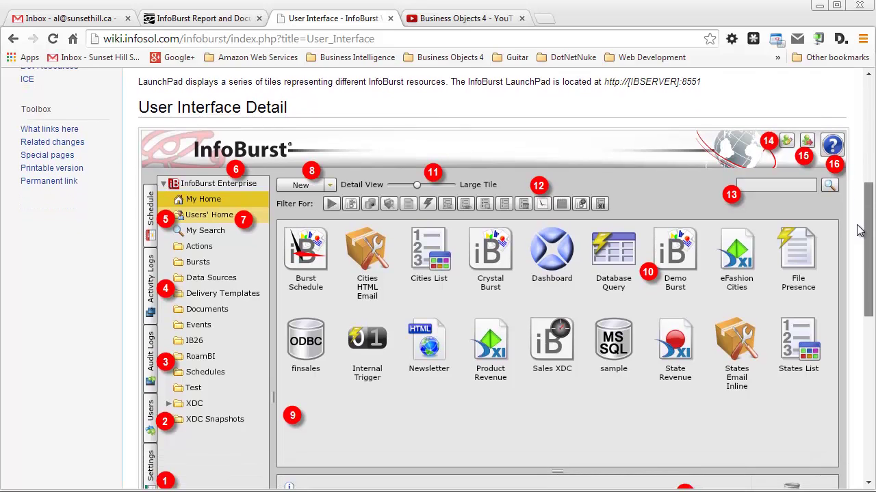
{"action": "left_click_drag", "start_coordinate": [860, 231], "coordinate": [867, 116]}
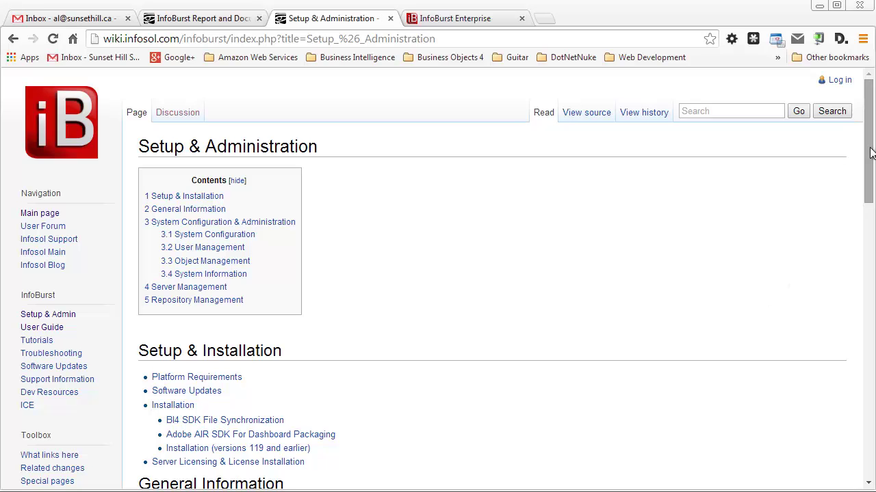
{"action": "left_click_drag", "start_coordinate": [871, 152], "coordinate": [873, 202]}
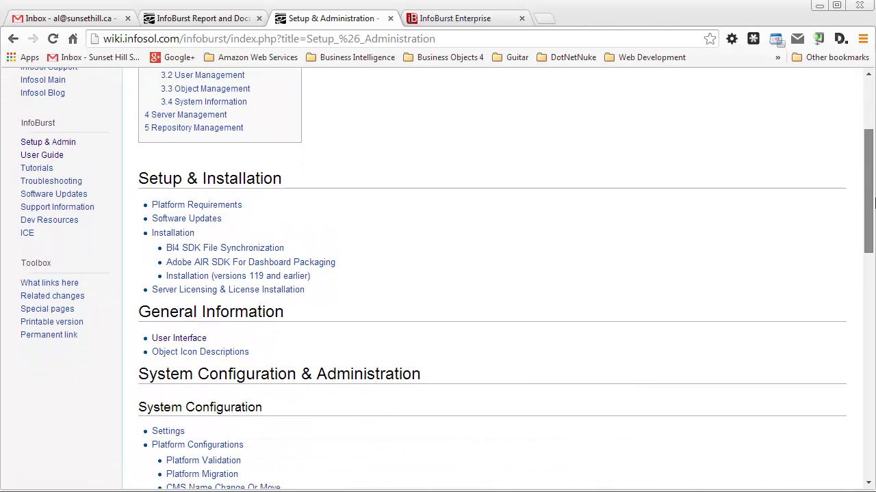
{"action": "left_click_drag", "start_coordinate": [874, 206], "coordinate": [873, 152]}
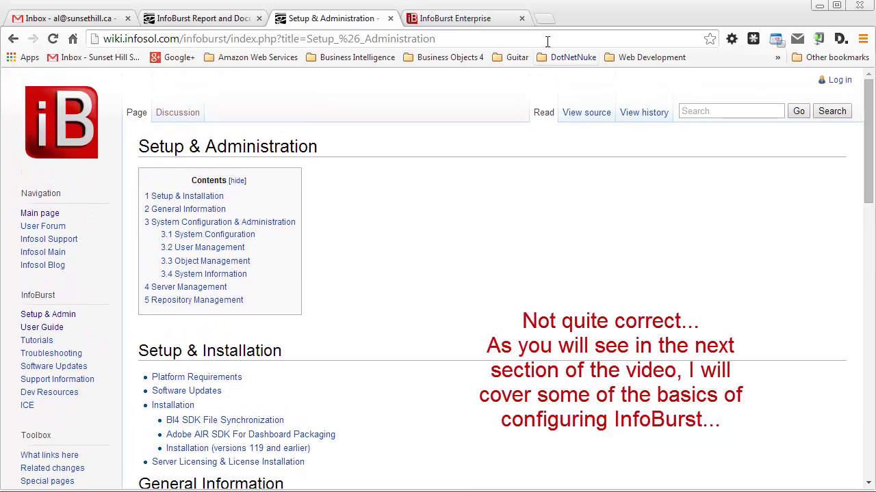
- Open System Setup from the InfoBurst LaunchPad, enter the setup password, and review the repository connections and active system configuration
{"action": "left_click", "coordinate": [460, 21]}
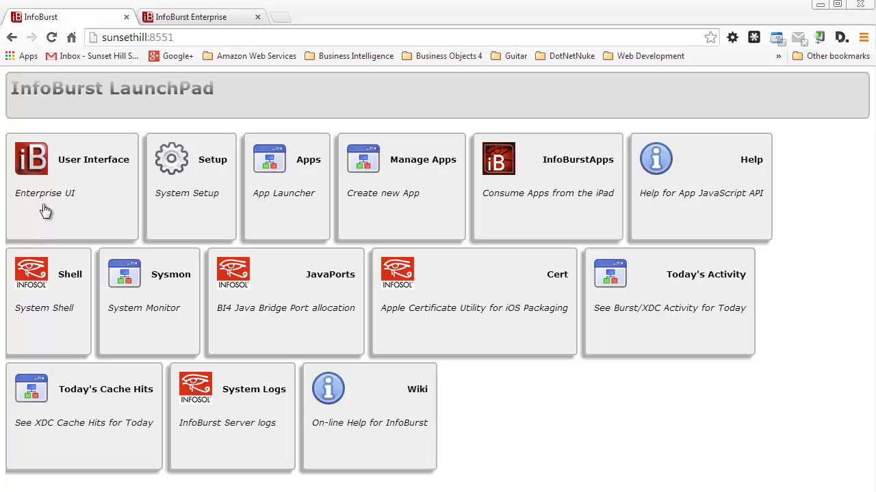
{"action": "left_click", "coordinate": [185, 197]}
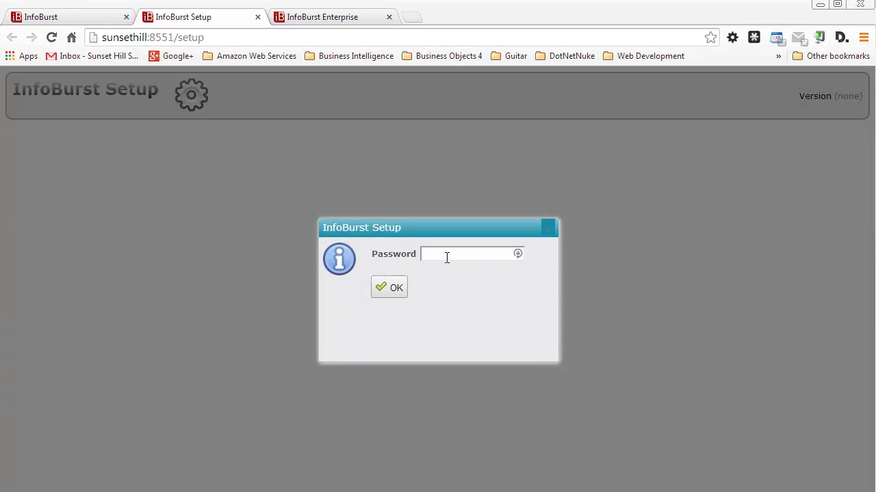
{"action": "left_click", "coordinate": [446, 257]}
{"action": "type", "text": "•••••"}
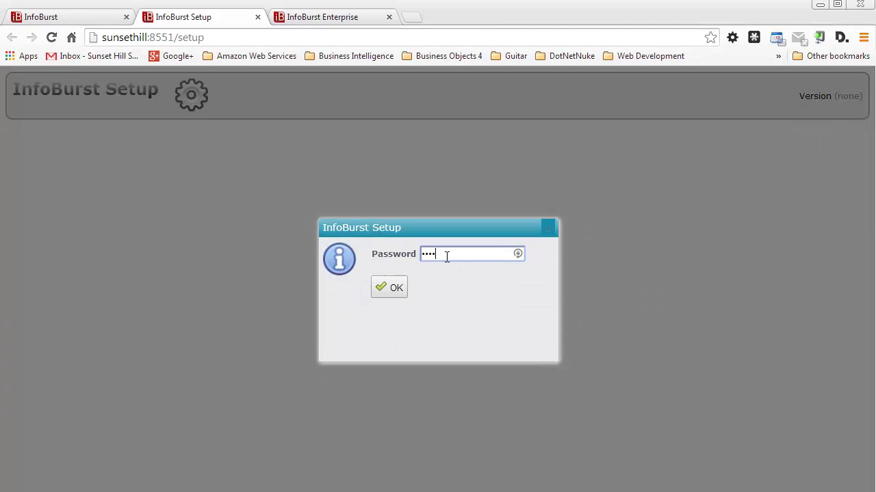
{"action": "left_click", "coordinate": [403, 290]}
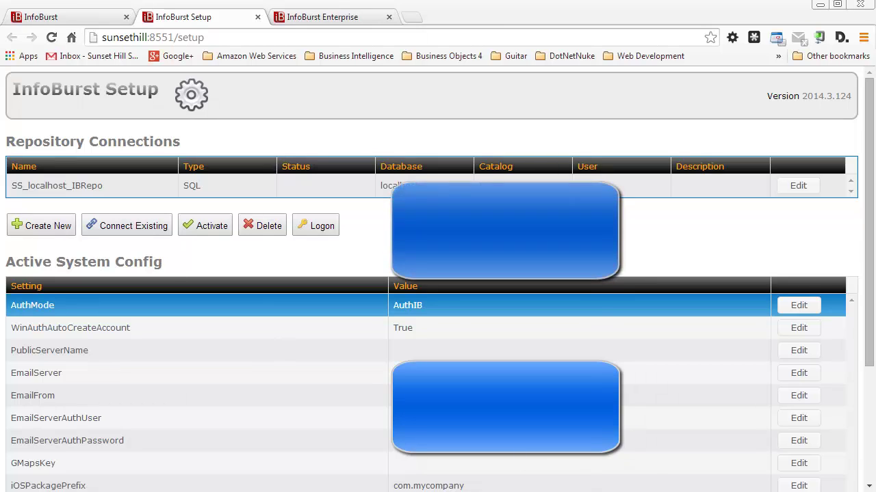
{"action": "scroll", "coordinate": [162, 263], "scroll_direction": "down", "scroll_amount": 3}
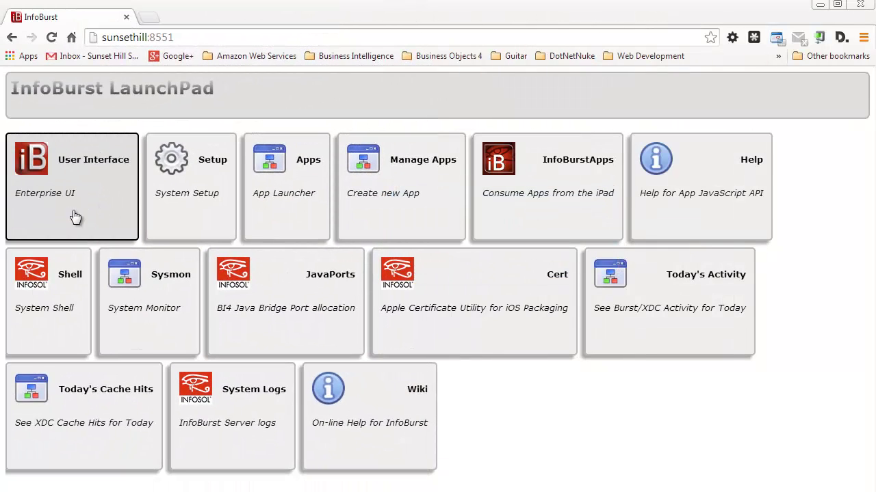
- Open the Enterprise user interface from the LaunchPad and look at the subfolders of My Home
{"action": "left_click", "coordinate": [68, 198]}
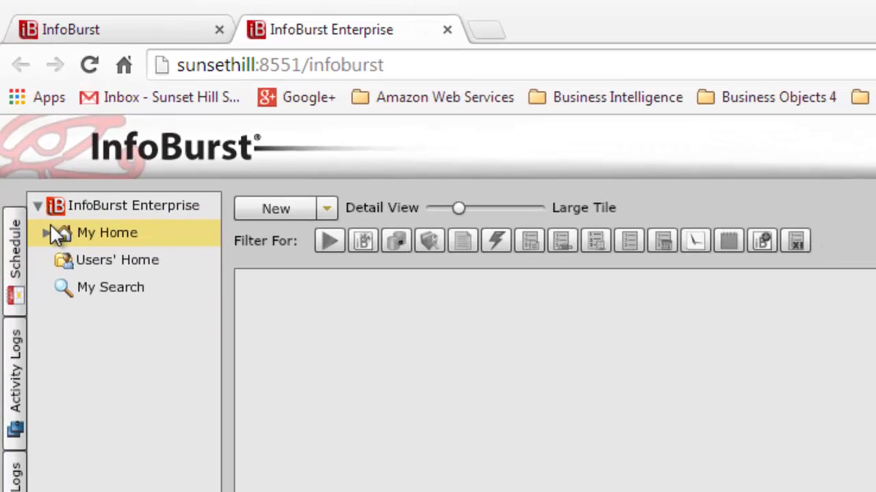
{"action": "left_click", "coordinate": [28, 134]}
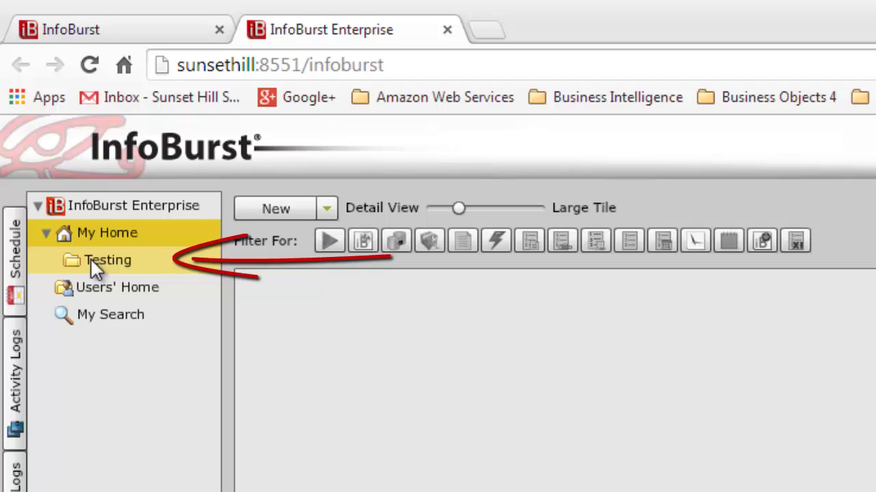
{"action": "left_click", "coordinate": [47, 232]}
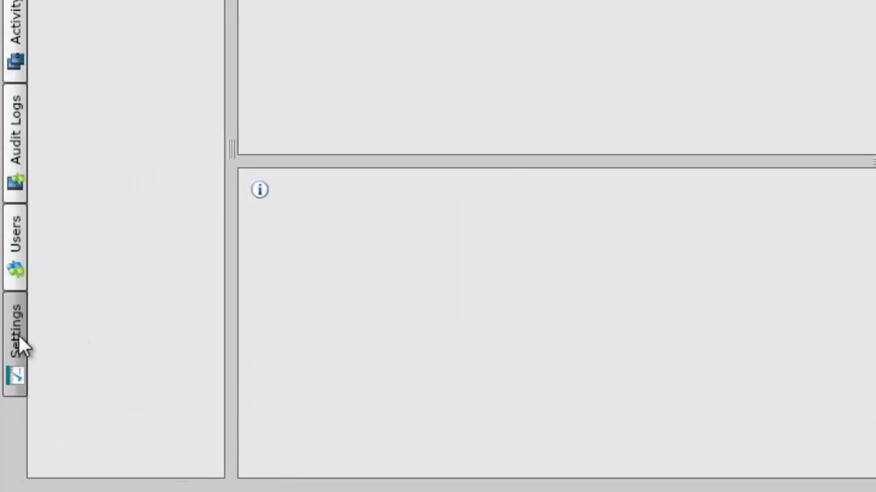
- Open the system settings and review the Production platform configuration and the email server configuration
{"action": "left_click", "coordinate": [16, 354]}
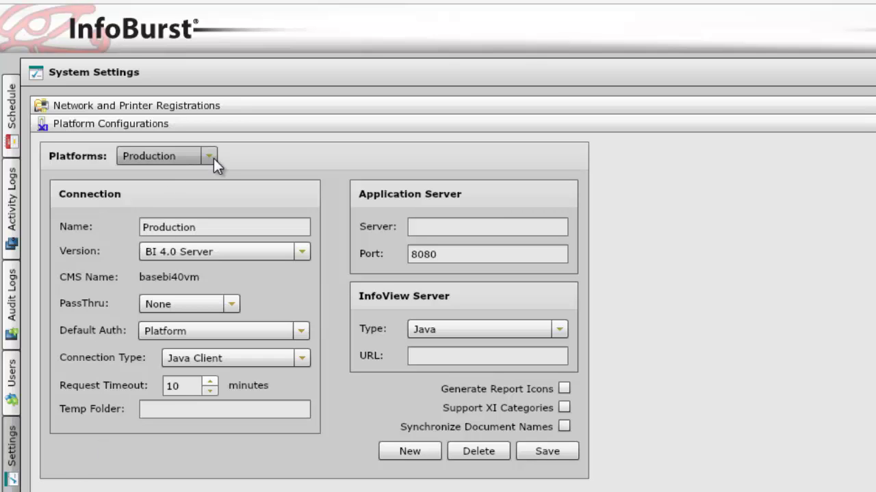
{"action": "left_click", "coordinate": [213, 158]}
{"action": "left_click", "coordinate": [169, 191]}
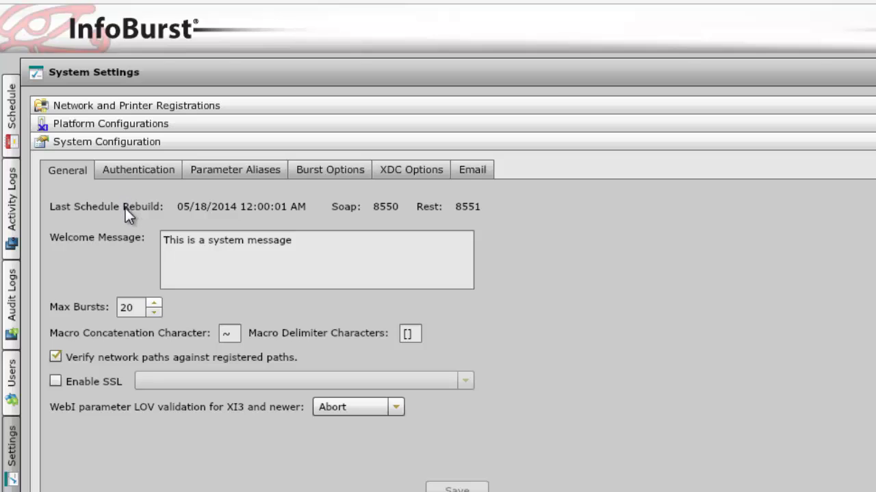
{"action": "left_click", "coordinate": [474, 171]}
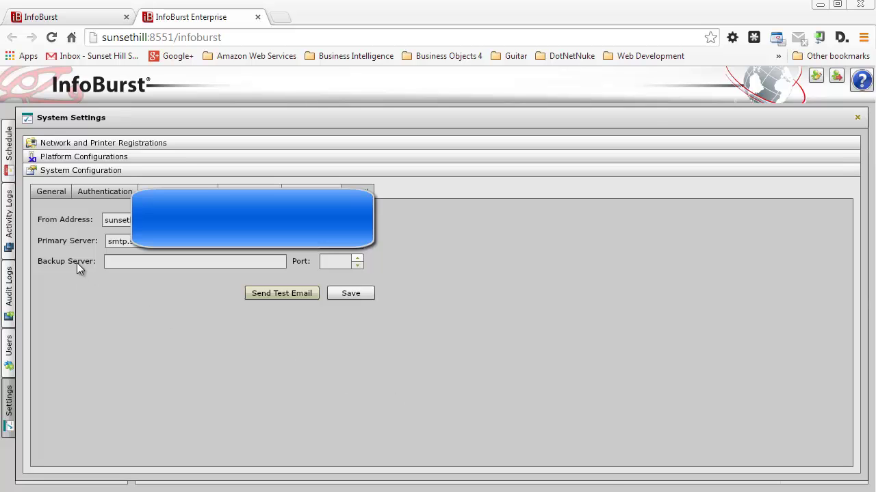
- Inspect the registered network path for Business Objects Report Output under Network and Printer Registrations
{"action": "left_click", "coordinate": [124, 145]}
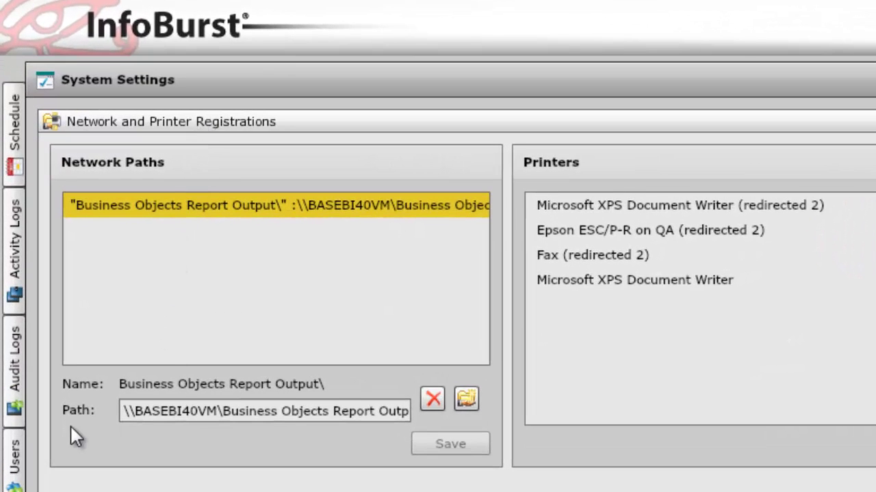
{"action": "left_click_drag", "start_coordinate": [125, 411], "coordinate": [431, 416]}
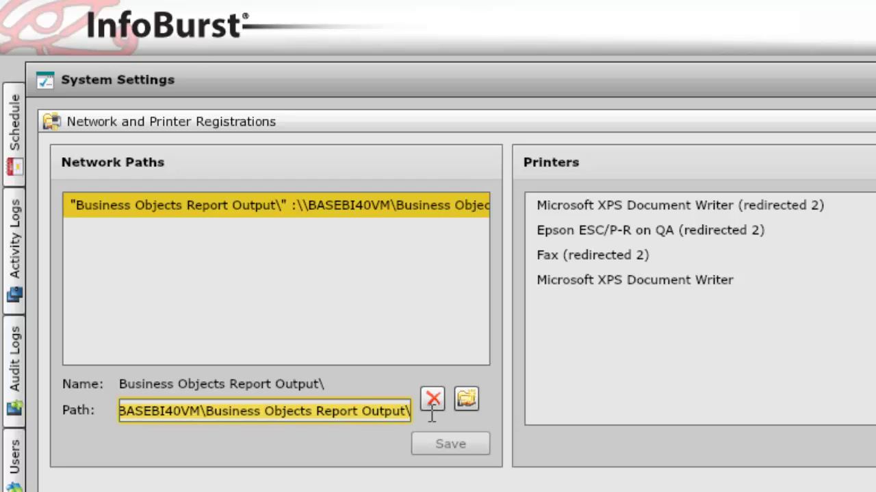
{"action": "left_click", "coordinate": [409, 411]}
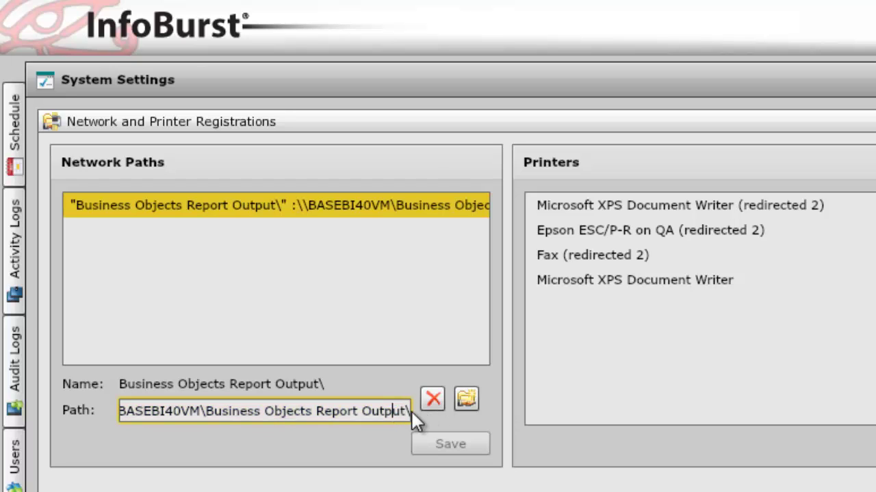
{"action": "left_click_drag", "start_coordinate": [409, 411], "coordinate": [71, 422]}
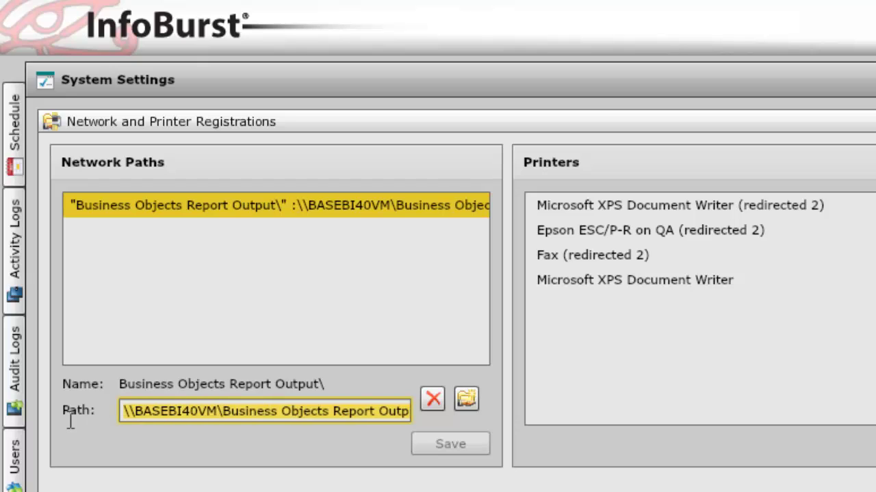
{"action": "left_click", "coordinate": [241, 323]}
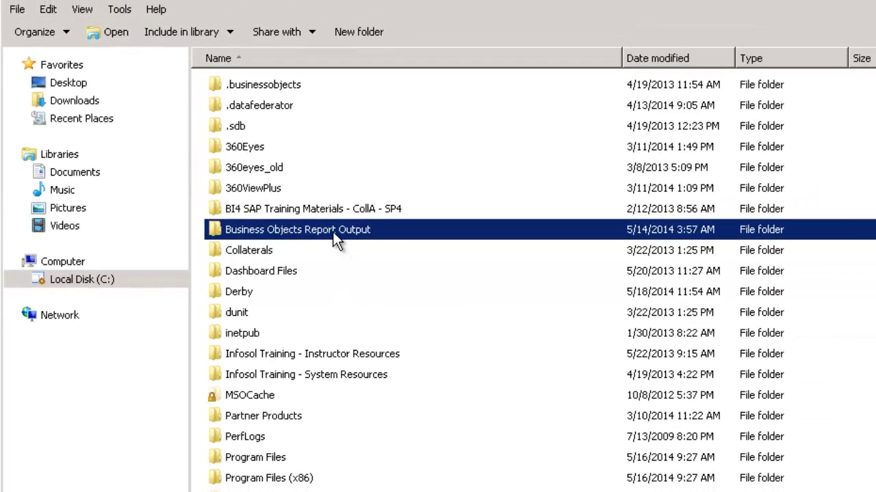
- Check who the Business Objects Report Output folder is shared with in Windows Explorer, and close InfoBurst's System Settings
{"action": "right_click", "coordinate": [334, 231]}
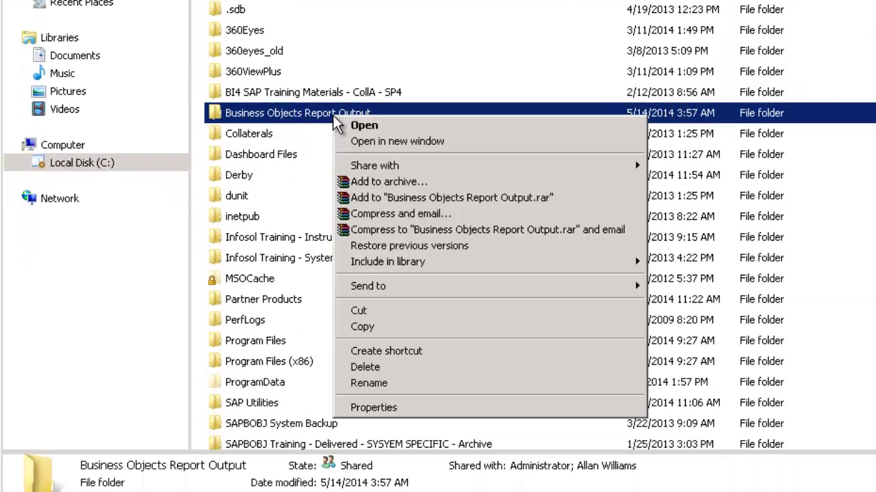
{"action": "left_click", "coordinate": [372, 409]}
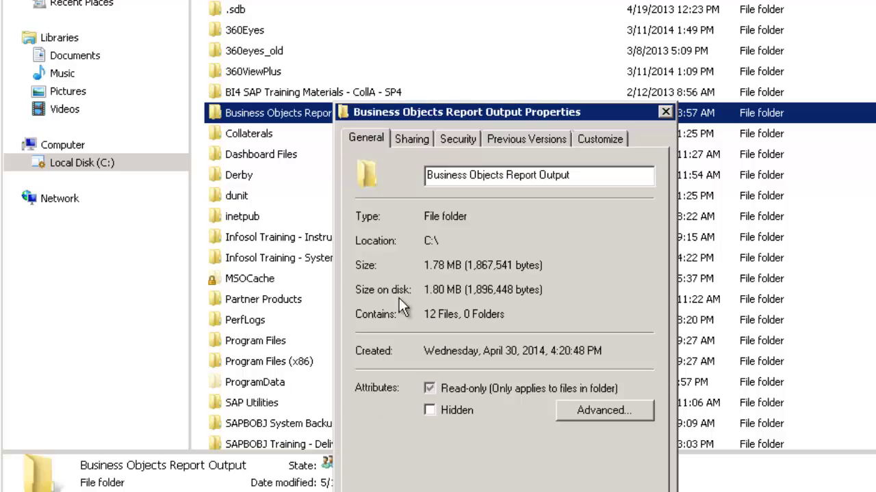
{"action": "left_click", "coordinate": [419, 141]}
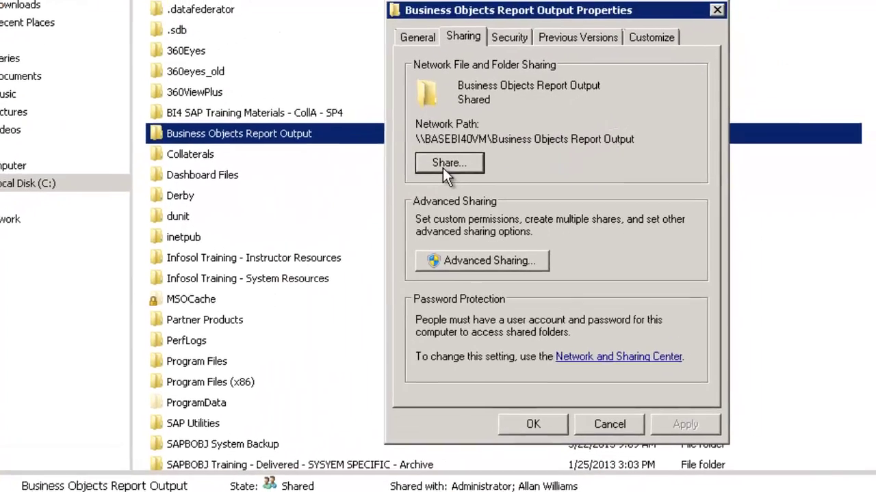
{"action": "left_click", "coordinate": [487, 137]}
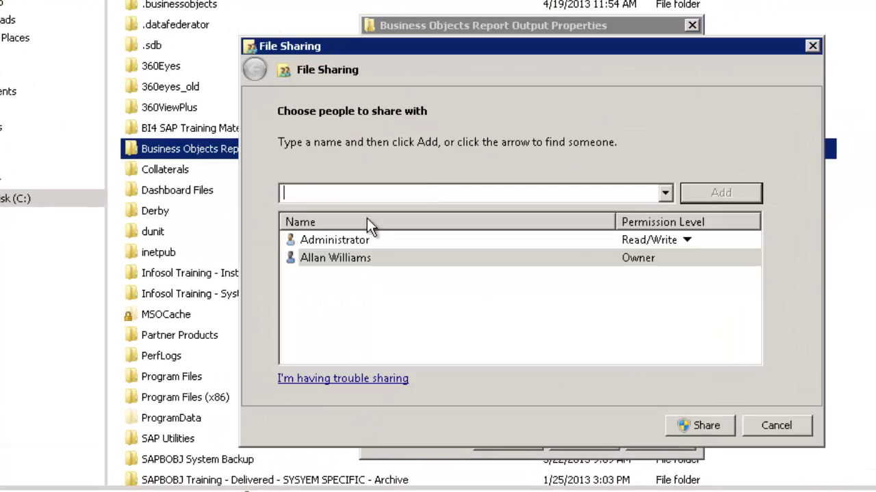
{"action": "left_click", "coordinate": [371, 239]}
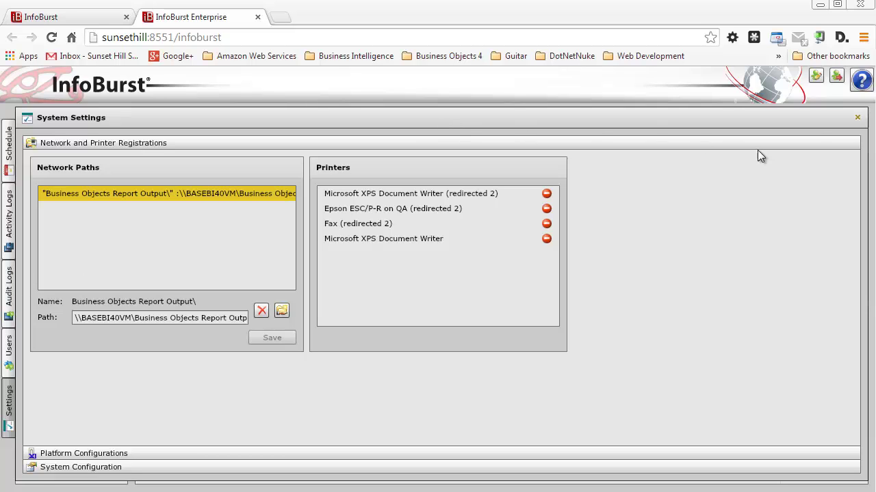
{"action": "left_click", "coordinate": [858, 118]}
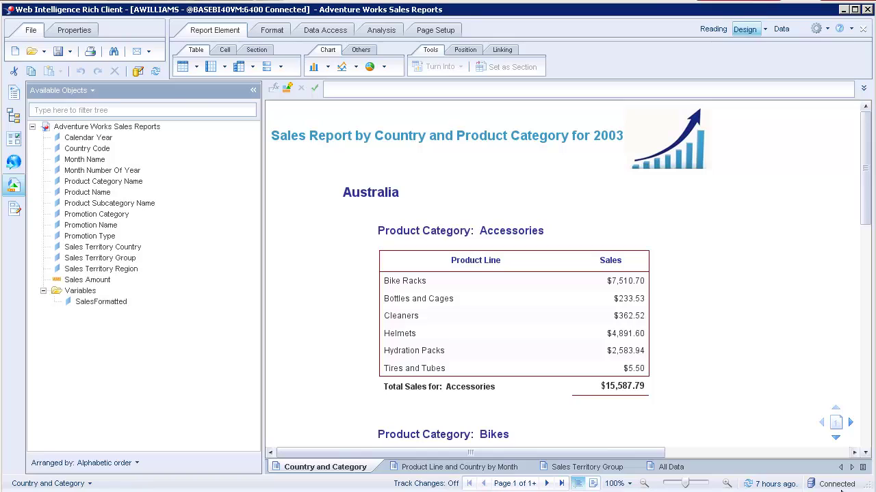
- Switch to Web Intelligence Rich Client and examine the Accessories section under Australia in the Country and Category report
{"action": "mouse_move", "coordinate": [841, 490]}
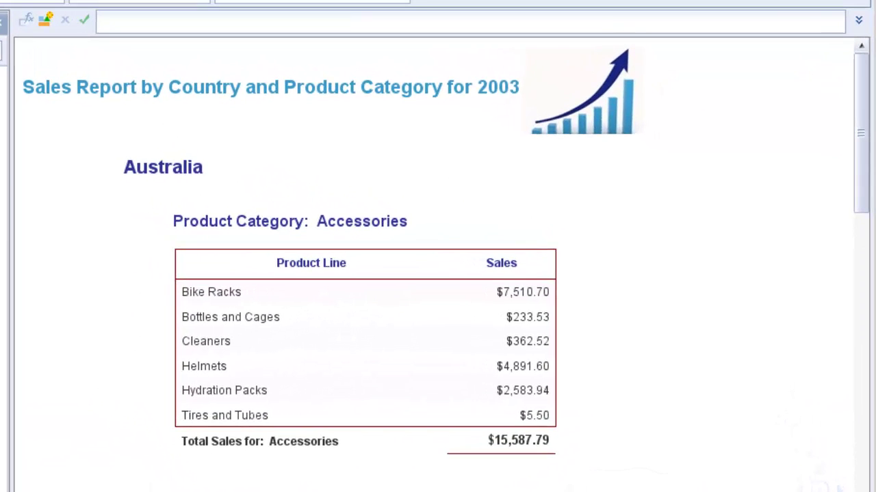
{"action": "left_click", "coordinate": [161, 219]}
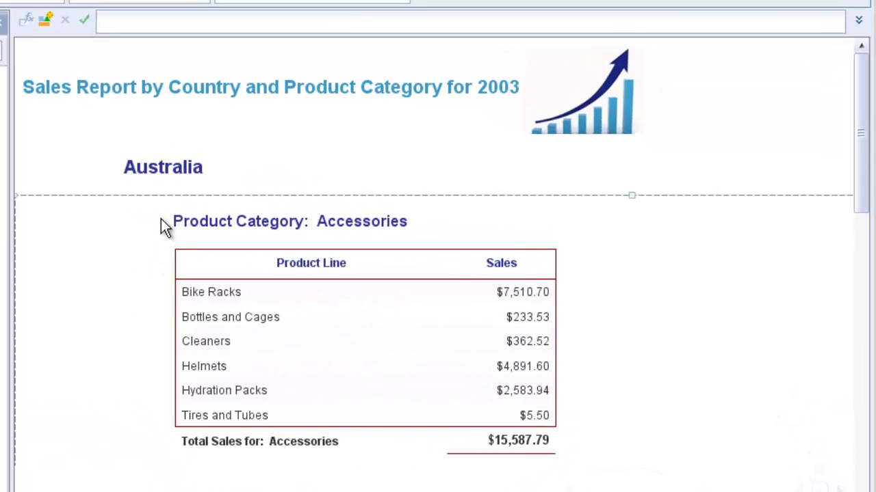
{"action": "left_click", "coordinate": [213, 221]}
{"action": "left_click", "coordinate": [223, 251]}
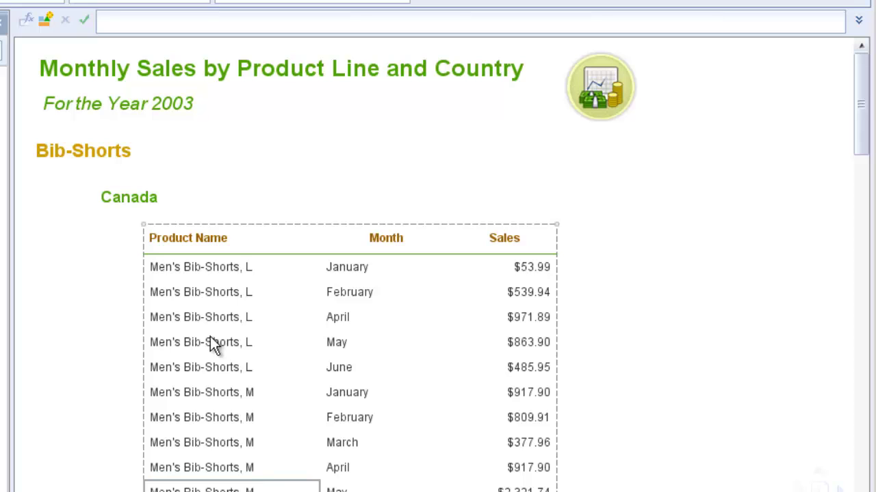
- Examine the country sections of the Product Line and Country by Month report and the territory totals of the Sales Territory Group report
{"action": "left_click", "coordinate": [112, 197]}
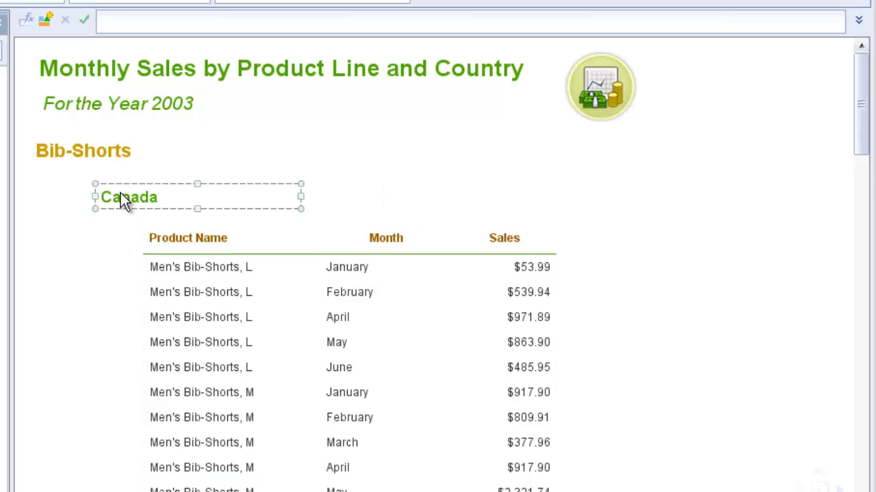
{"action": "scroll", "coordinate": [120, 198], "scroll_direction": "down", "scroll_amount": 3}
{"action": "left_click_drag", "start_coordinate": [860, 140], "coordinate": [867, 76]}
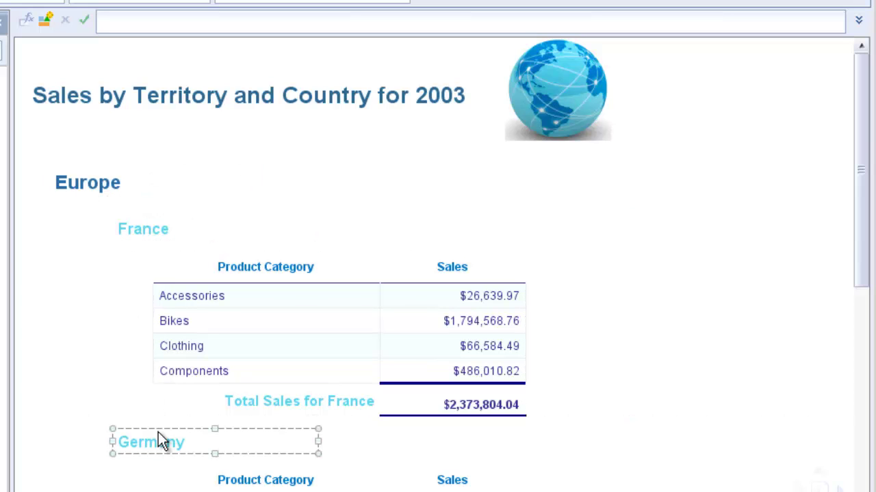
{"action": "scroll", "coordinate": [168, 373], "scroll_direction": "down", "scroll_amount": 15}
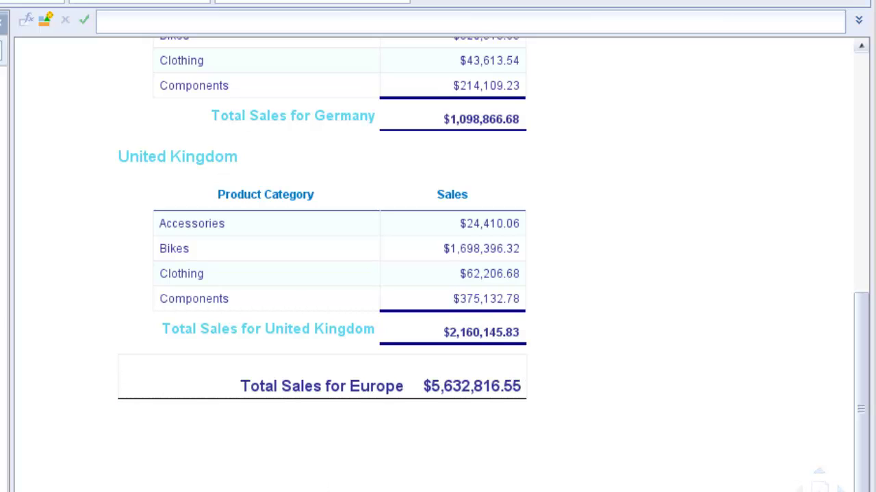
{"action": "scroll", "coordinate": [438, 267], "scroll_direction": "up", "scroll_amount": 15}
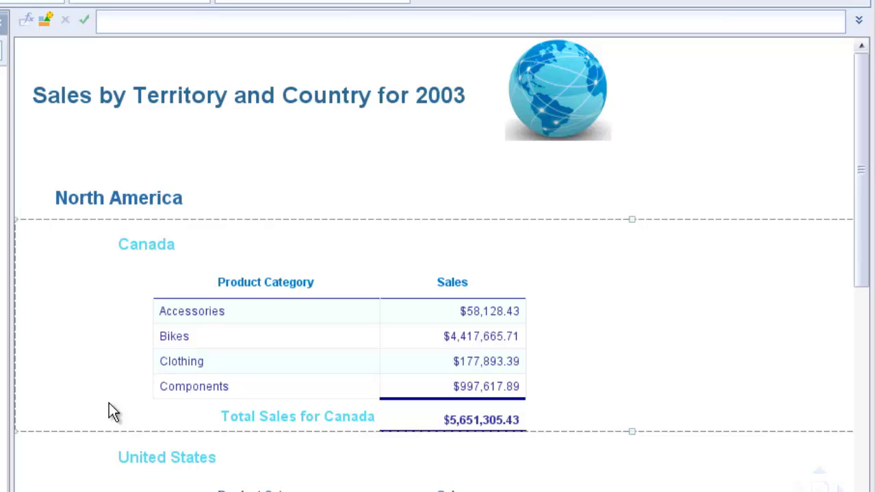
- Examine the North America and Canada sections of the Sales Territory Group report and the rows of the All Data report
{"action": "left_click", "coordinate": [137, 196]}
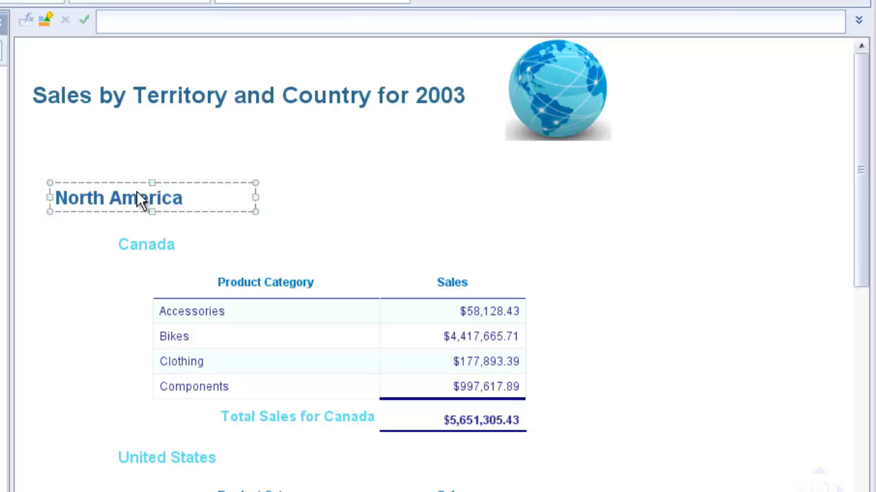
{"action": "left_click", "coordinate": [123, 259]}
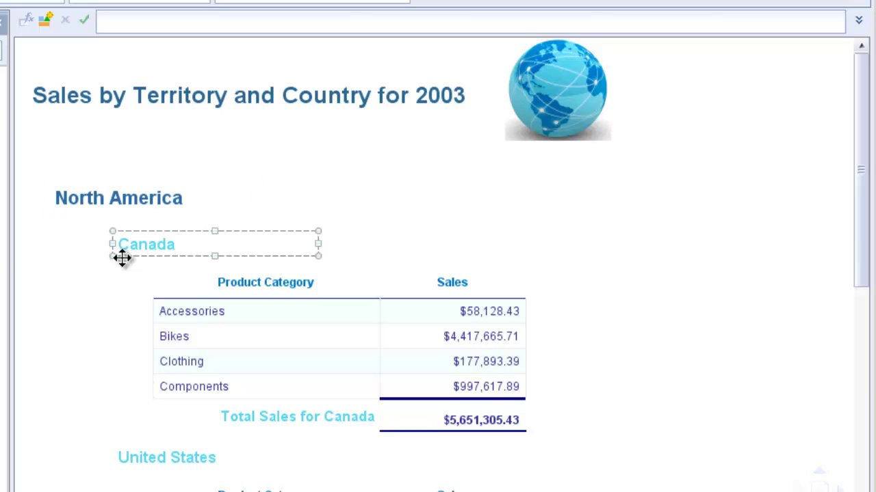
{"action": "left_click", "coordinate": [124, 206]}
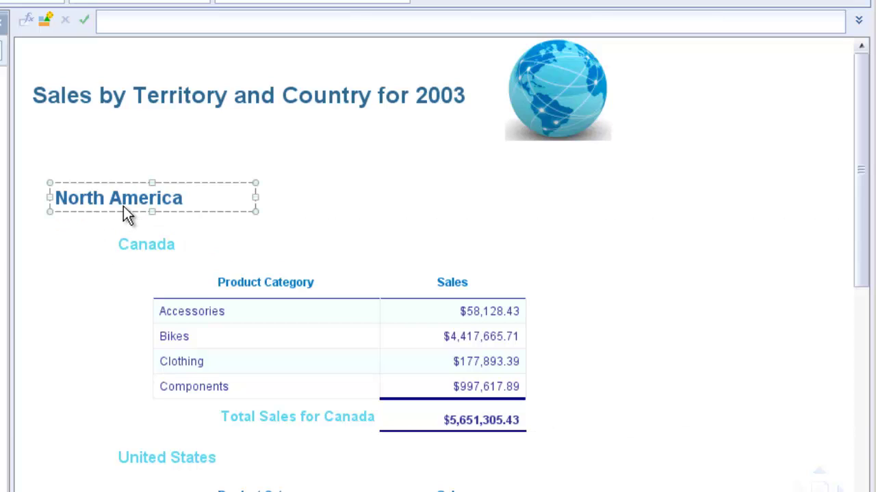
{"action": "left_click", "coordinate": [107, 352]}
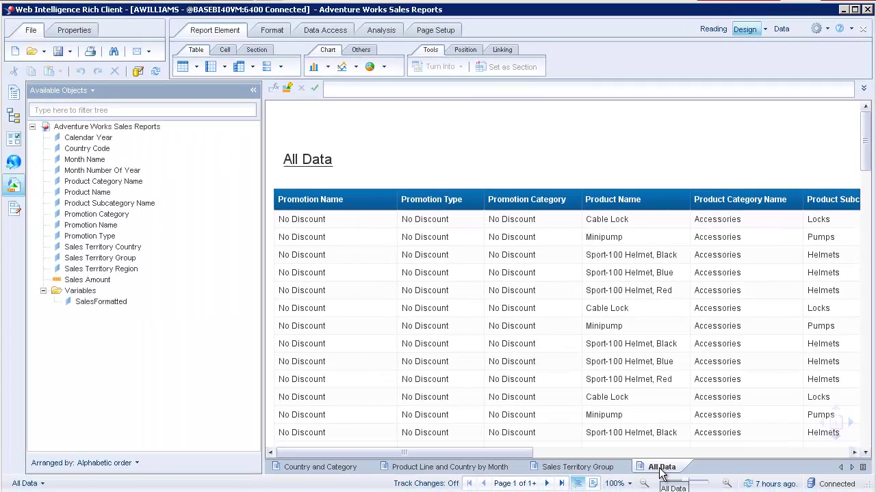
{"action": "left_click", "coordinate": [323, 467]}
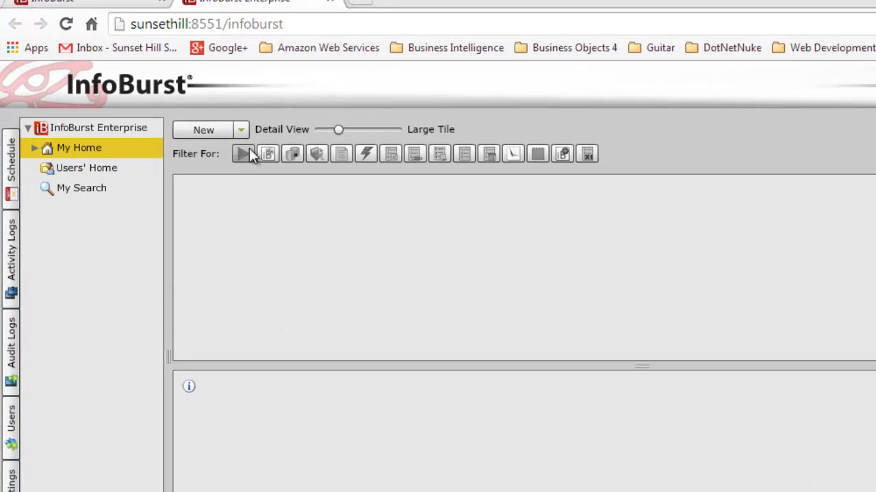
- Switch to InfoBurst and add Adventure Works Sales Reports from the SunsetHill platform's Bursting Reports folder as a new document
{"action": "left_click", "coordinate": [281, 138]}
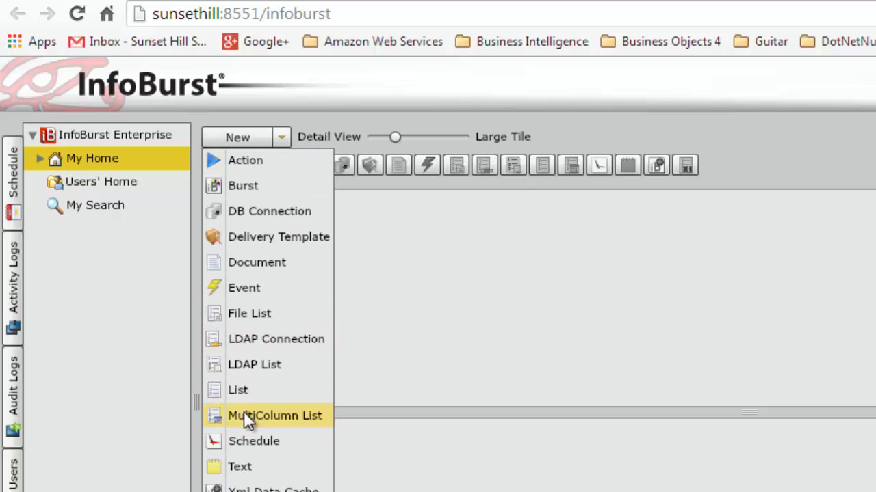
{"action": "left_click", "coordinate": [277, 262]}
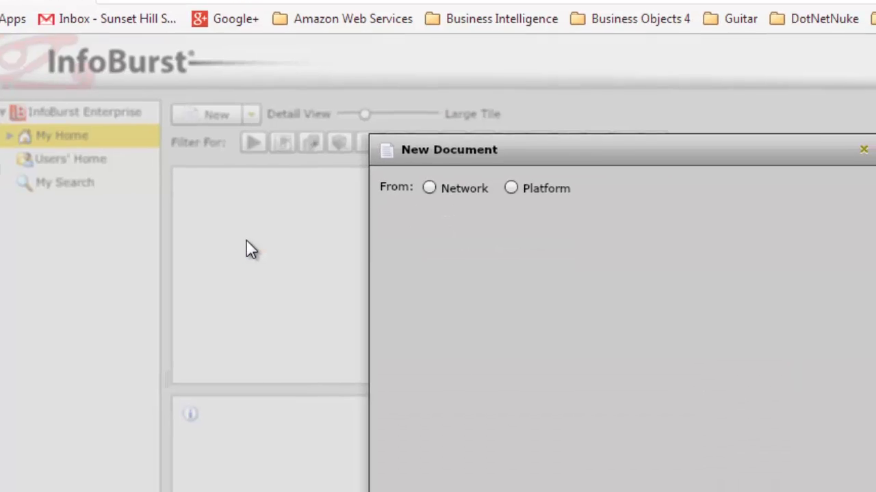
{"action": "left_click", "coordinate": [359, 75]}
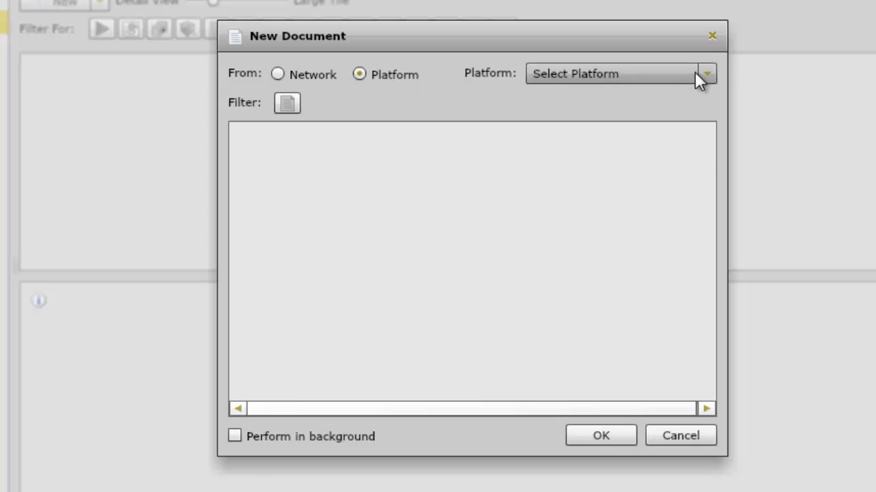
{"action": "left_click", "coordinate": [701, 75]}
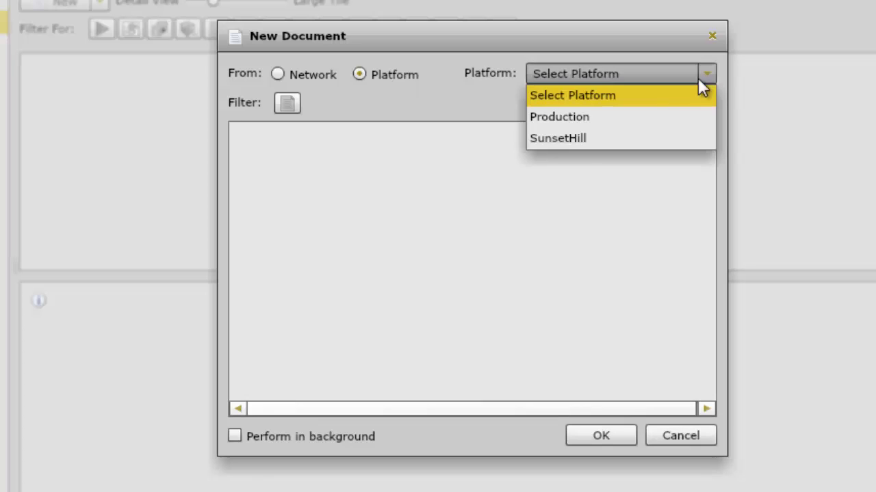
{"action": "left_click", "coordinate": [580, 138]}
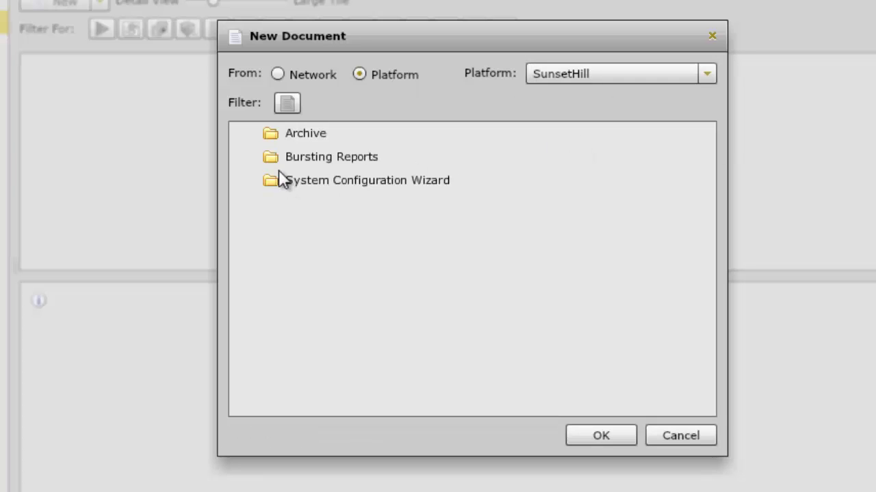
{"action": "double_click", "coordinate": [288, 159]}
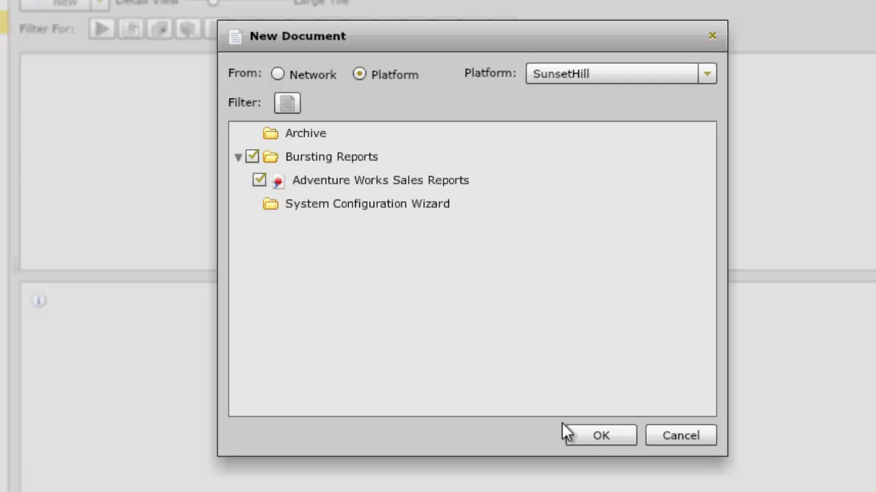
{"action": "left_click", "coordinate": [599, 438]}
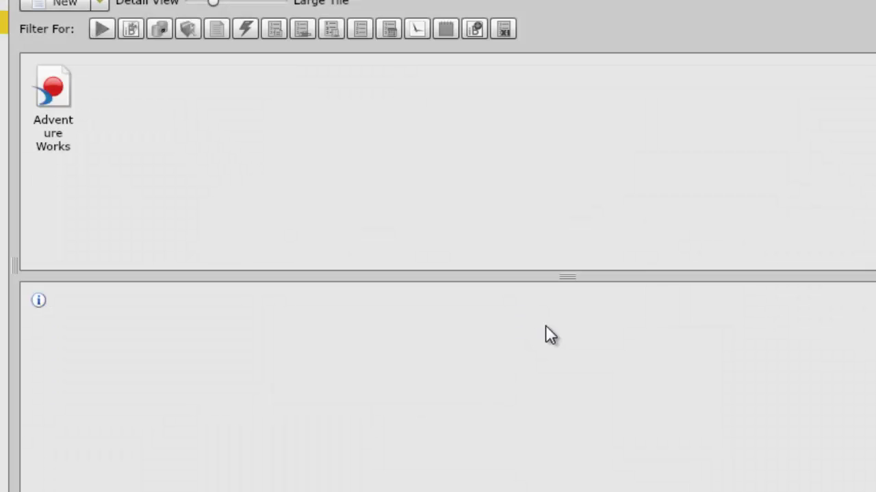
- Review the Adventure Works document's parameters, report tabs, variables, delivery log, action log and details, and close its properties
{"action": "right_click", "coordinate": [65, 97]}
{"action": "left_click", "coordinate": [112, 117]}
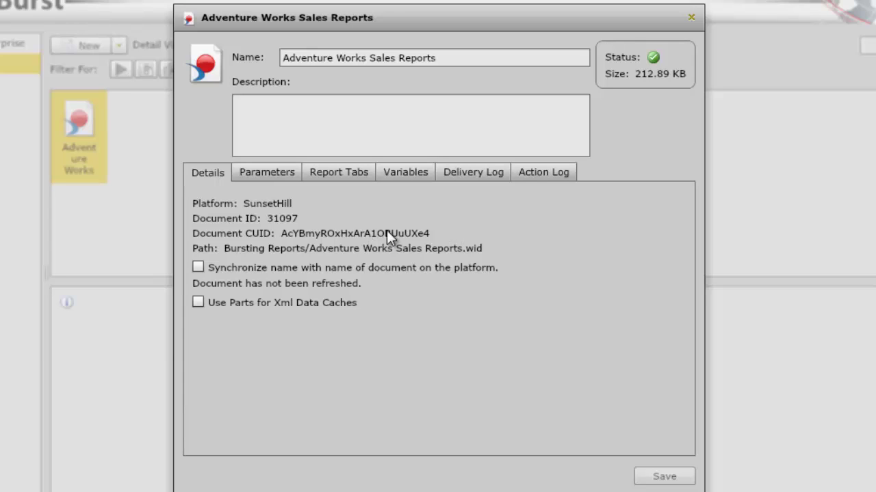
{"action": "left_click", "coordinate": [280, 167]}
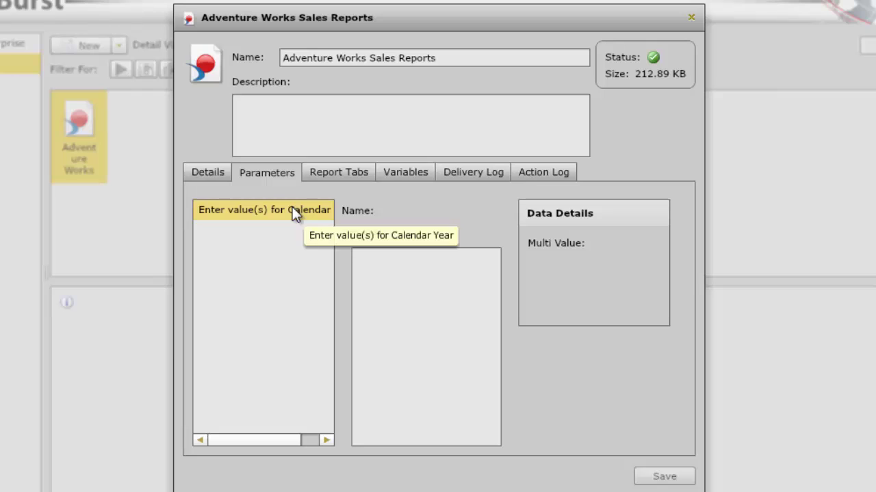
{"action": "left_click", "coordinate": [338, 179]}
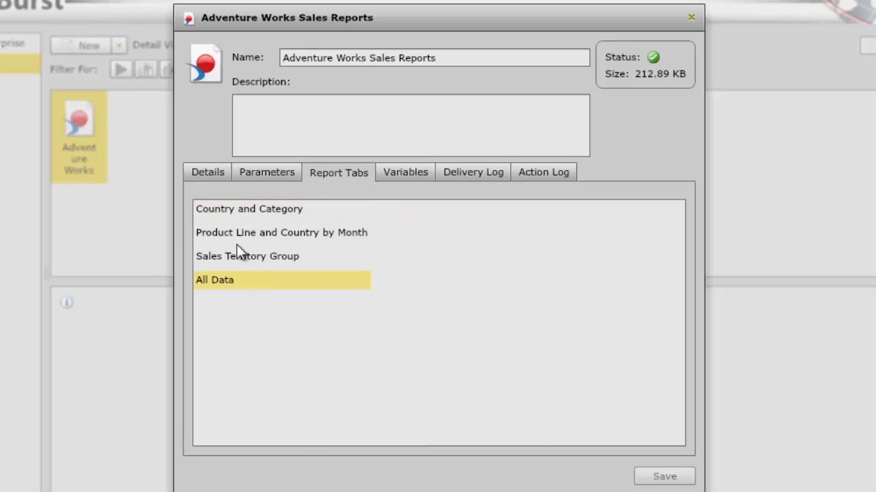
{"action": "left_click", "coordinate": [409, 172]}
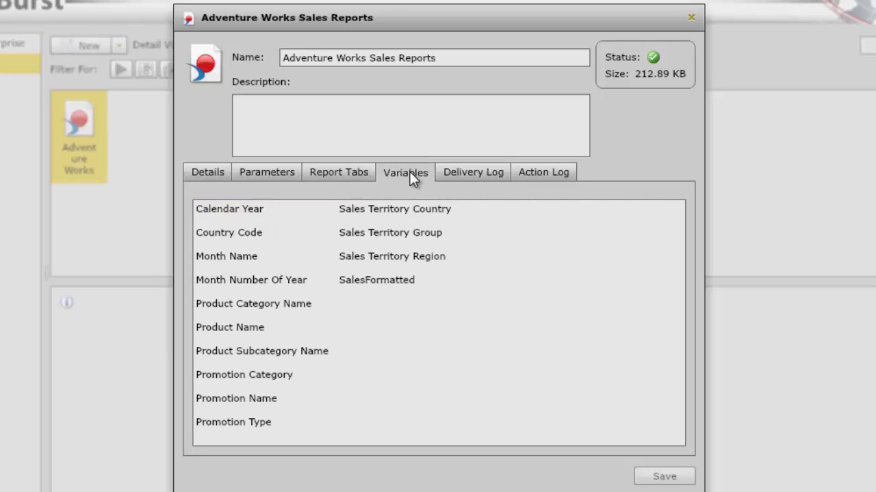
{"action": "left_click", "coordinate": [482, 175]}
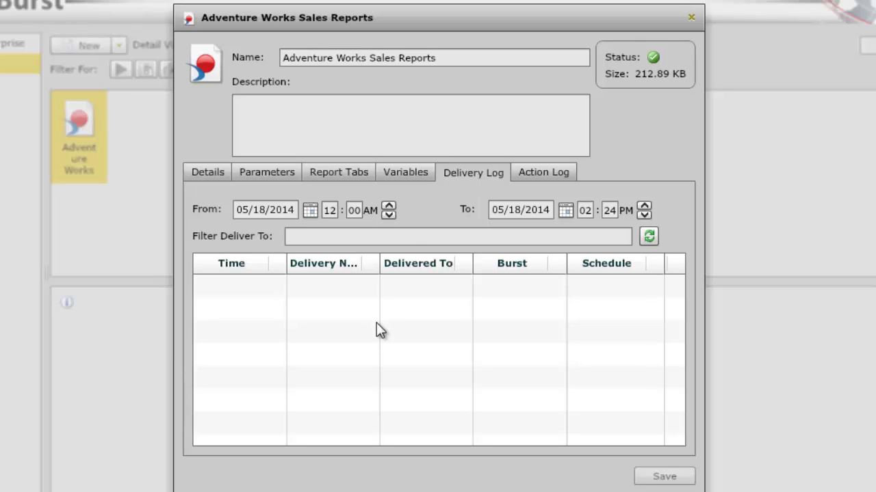
{"action": "left_click", "coordinate": [550, 172]}
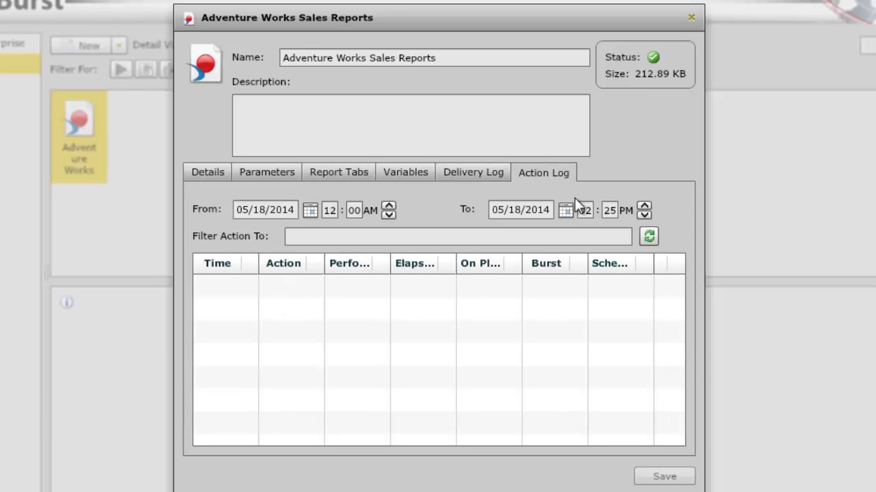
{"action": "left_click", "coordinate": [212, 173]}
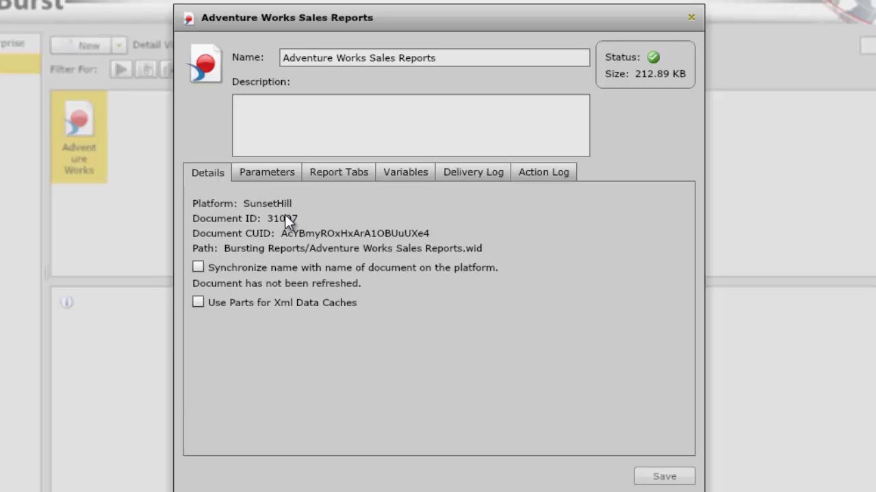
{"action": "left_click", "coordinate": [690, 19]}
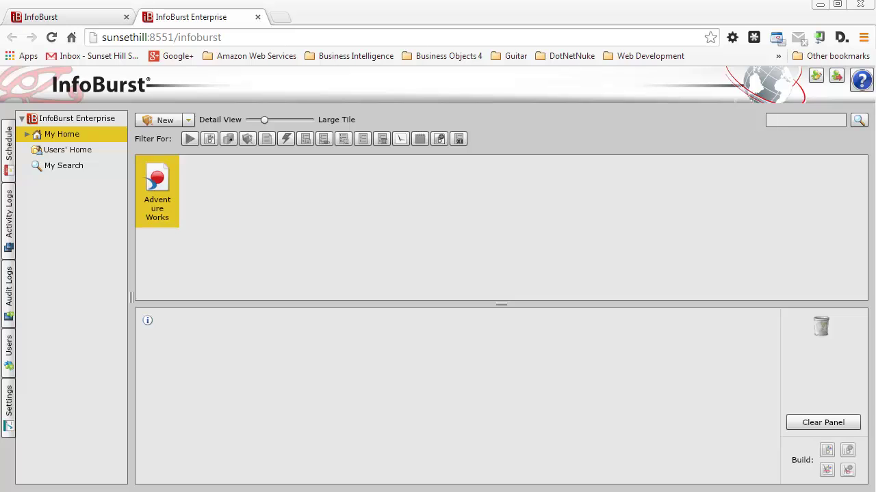
- Review the types of new objects that can be created in My Home, without creating one
{"action": "left_click", "coordinate": [189, 121]}
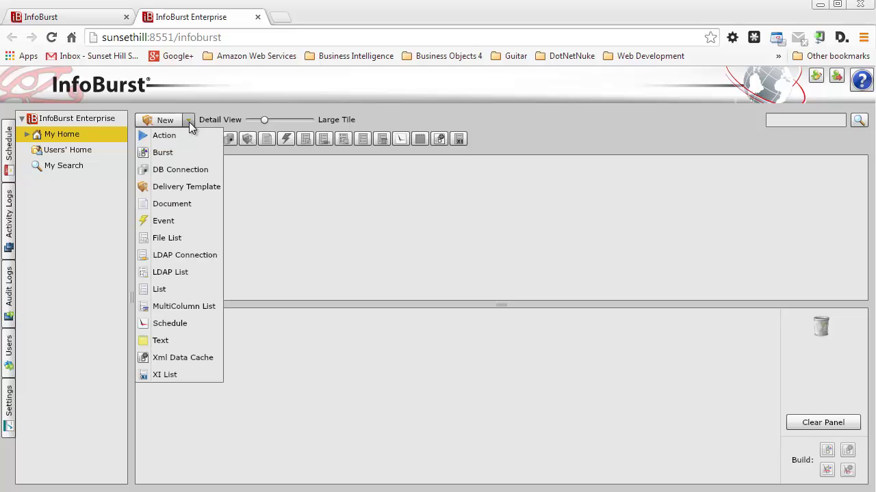
{"action": "left_click", "coordinate": [295, 176]}
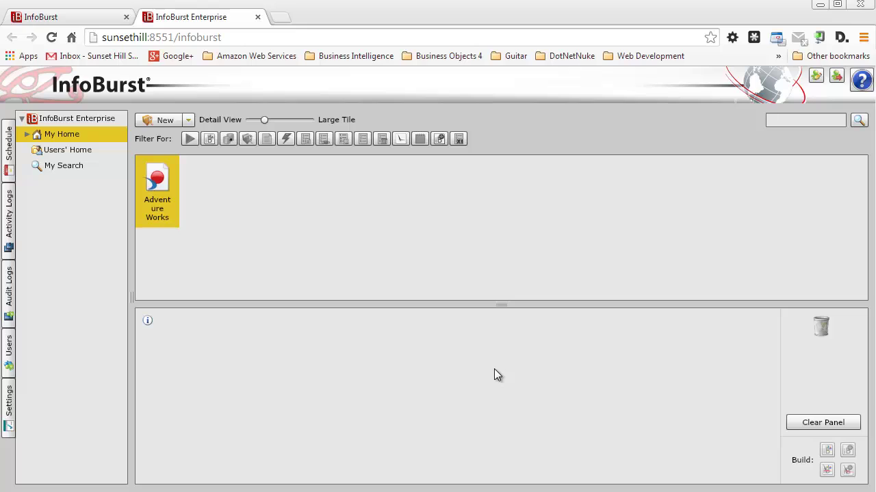
{"action": "left_click", "coordinate": [188, 120]}
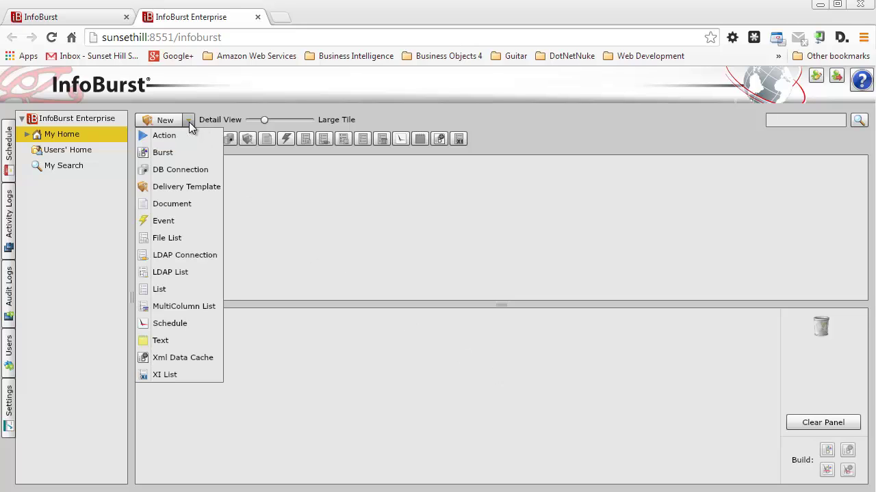
{"action": "left_click", "coordinate": [190, 122]}
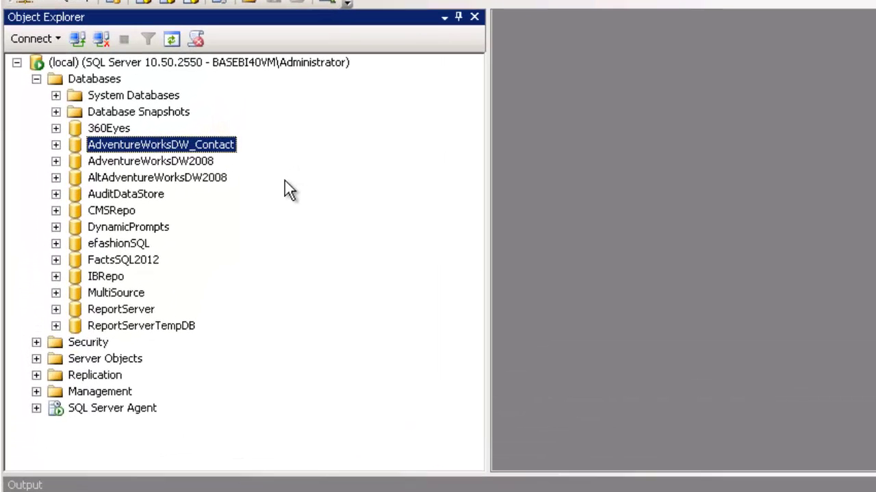
- In SQL Server Management Studio, select the top 1000 rows of dbo.CountryContact in AdventureWorksDW_Contact, and examine the country and product category contacts
{"action": "left_click", "coordinate": [137, 164]}
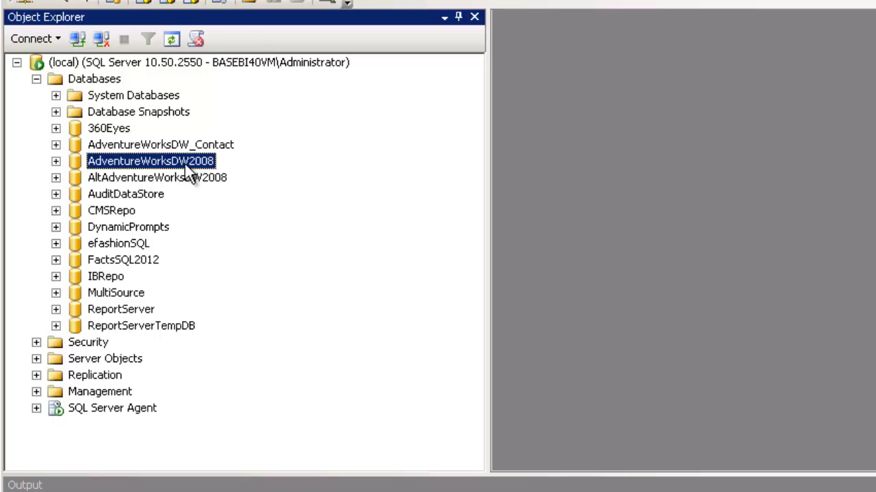
{"action": "left_click", "coordinate": [152, 146]}
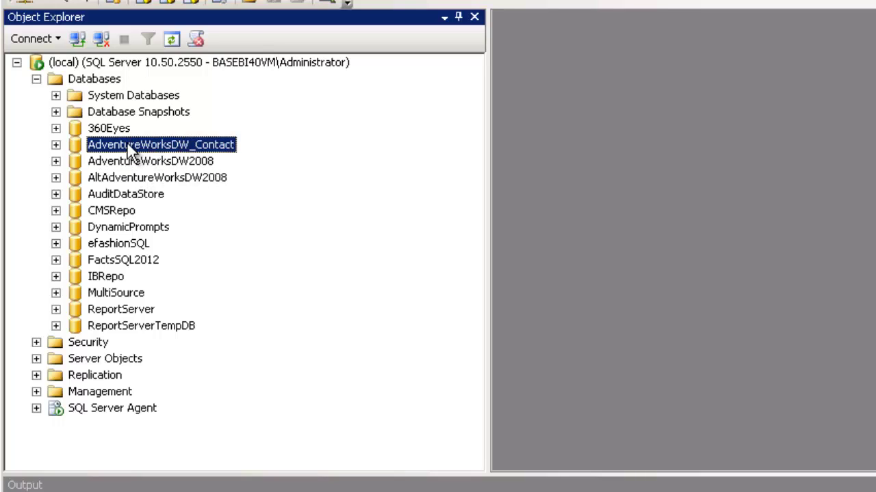
{"action": "left_click", "coordinate": [56, 145]}
{"action": "left_click", "coordinate": [75, 177]}
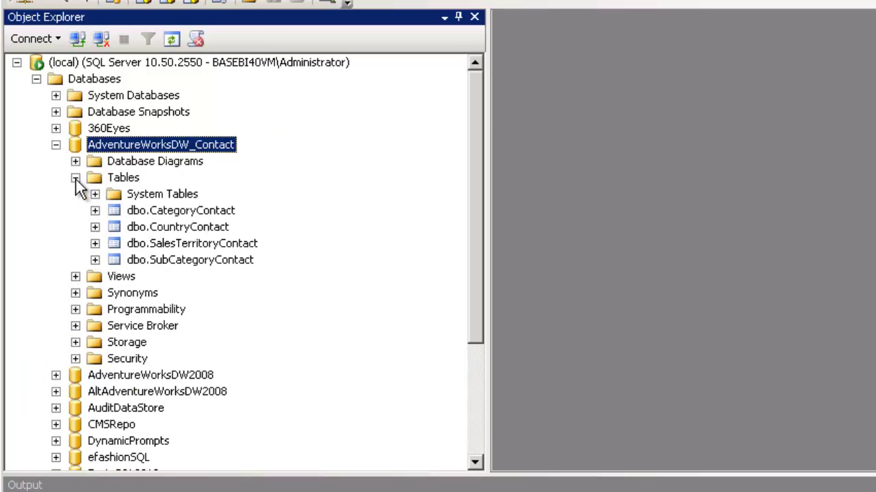
{"action": "left_click", "coordinate": [198, 232]}
{"action": "right_click", "coordinate": [199, 232]}
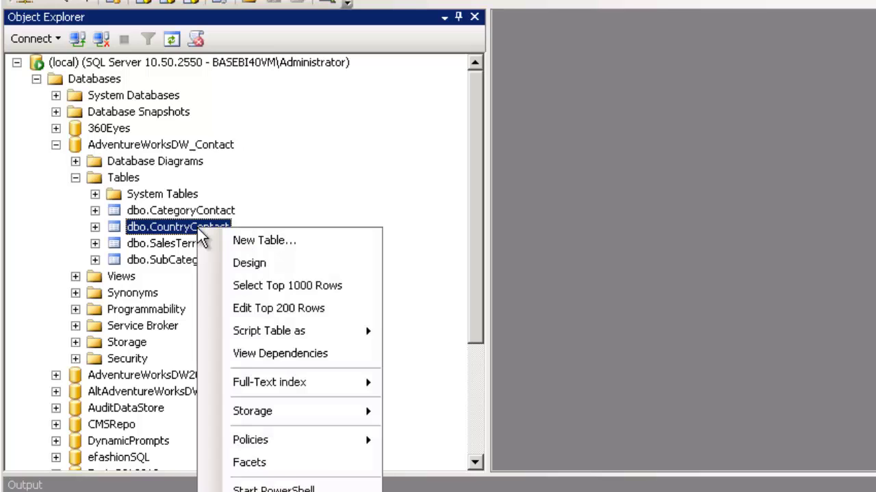
{"action": "left_click", "coordinate": [277, 288]}
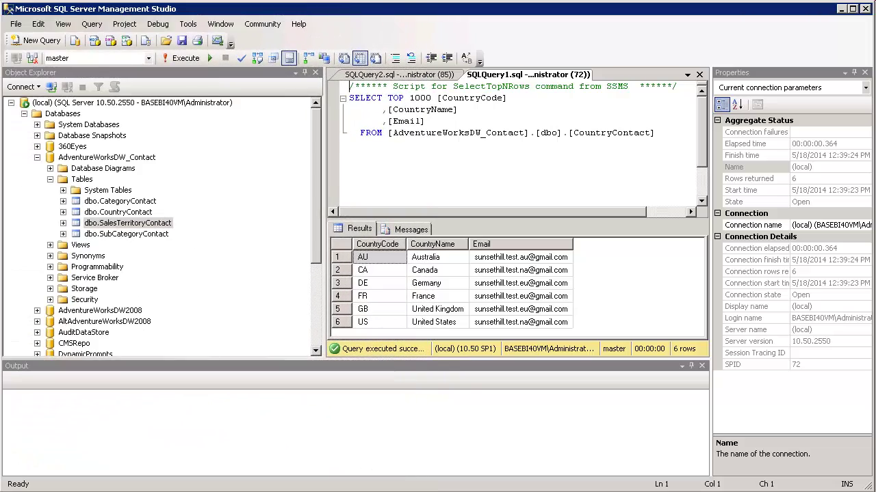
{"action": "left_click", "coordinate": [409, 75]}
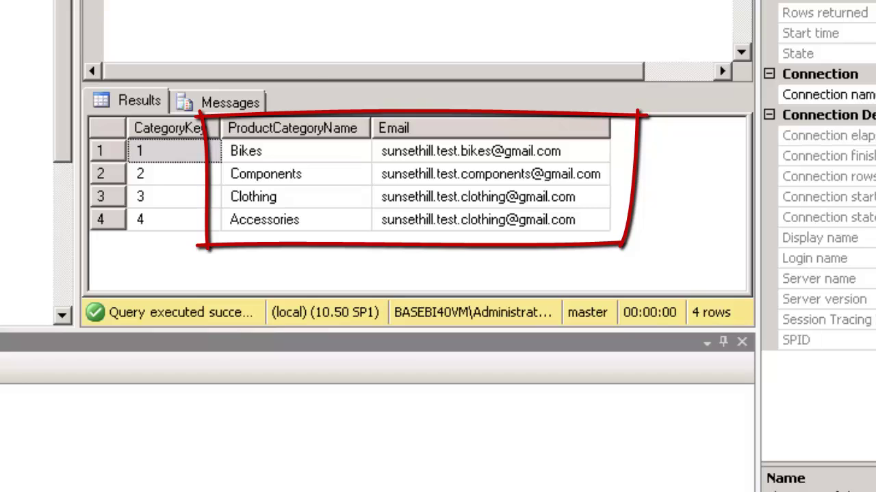
{"action": "left_click", "coordinate": [277, 148]}
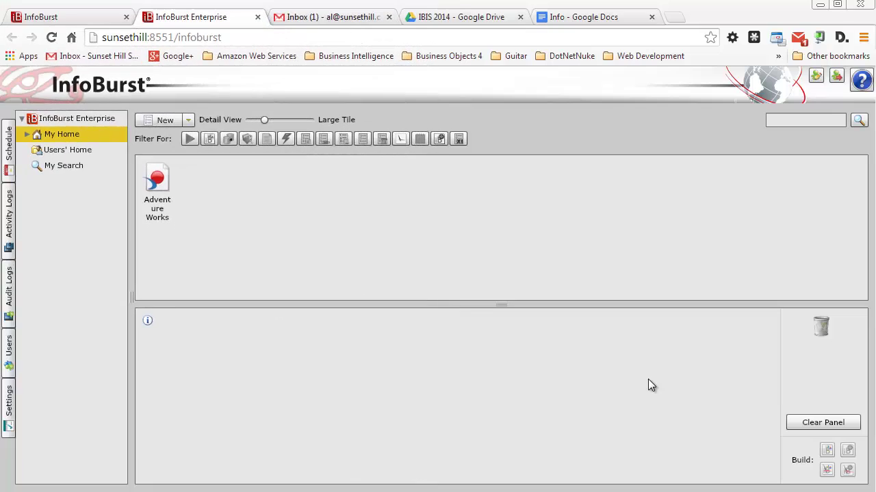
- Add an MS SQL Server database connection named Email Addresses to server BASEBI40VM, catalog AdventureWorksDW_Contact, timeout 45, filling in the login user and password
{"action": "left_click", "coordinate": [189, 119]}
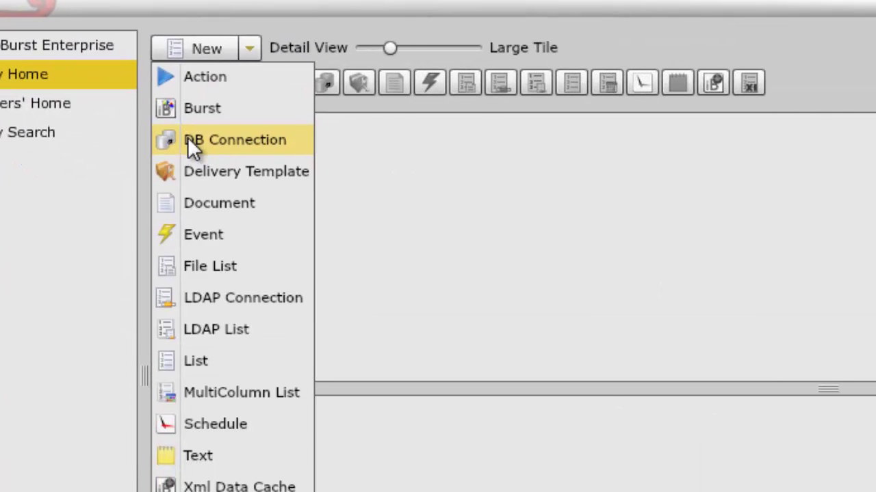
{"action": "left_click", "coordinate": [277, 190]}
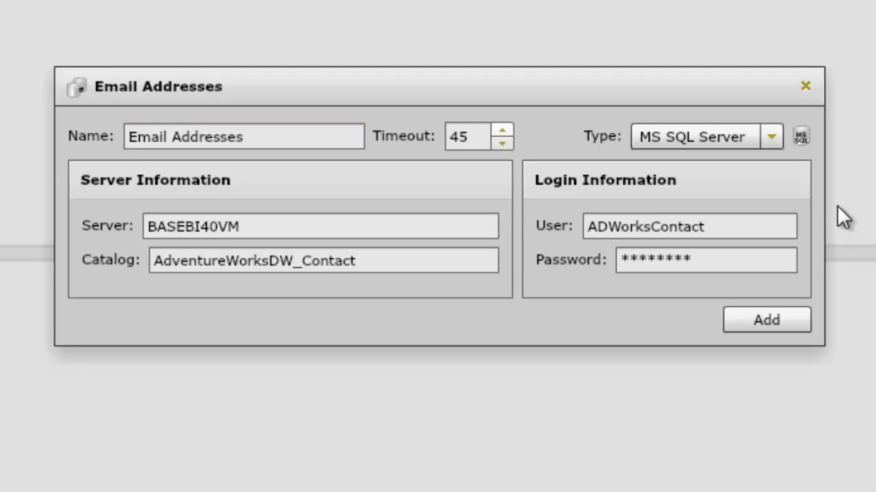
{"action": "left_click", "coordinate": [771, 137]}
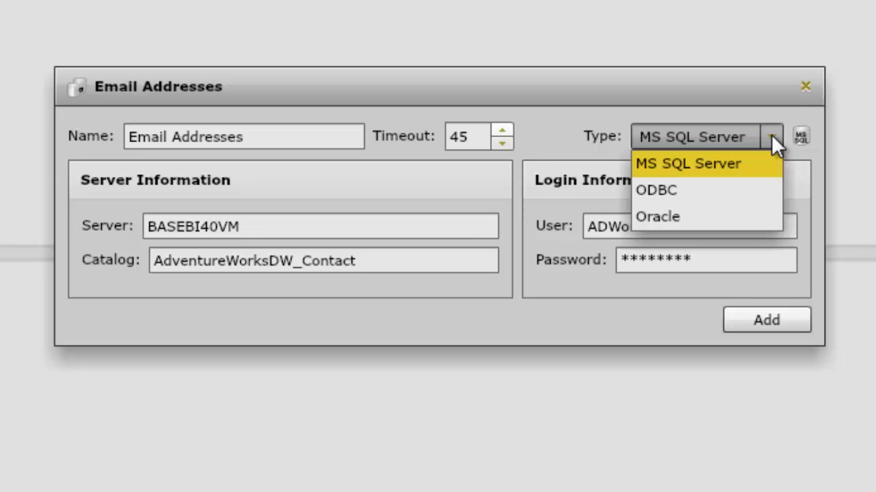
{"action": "left_click", "coordinate": [771, 136]}
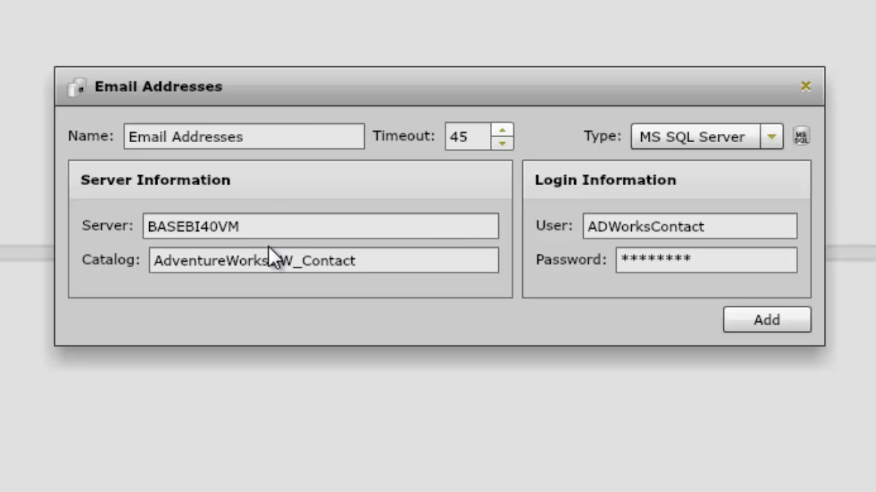
{"action": "left_click", "coordinate": [771, 325]}
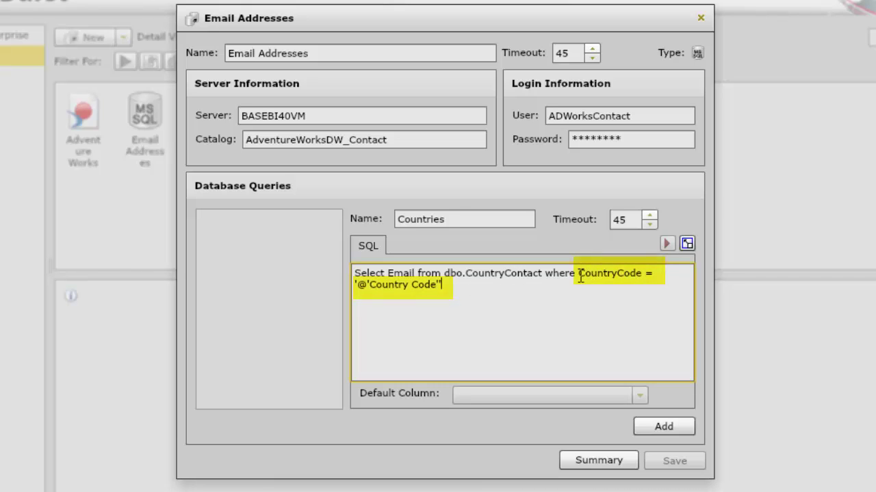
- Add a database query named Countries with the SQL Select Email from dbo.CountryContact where CountryCode = '@'Country Code''
{"action": "left_click", "coordinate": [354, 284]}
{"action": "type", "text": "'"}
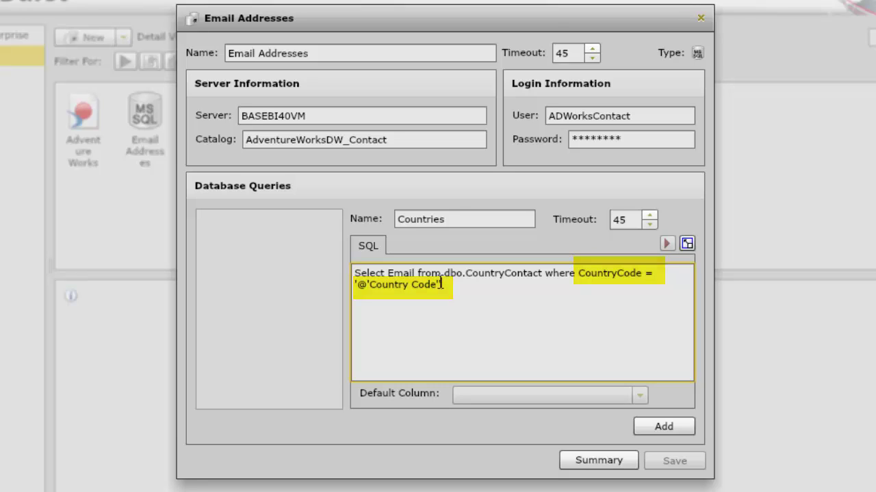
{"action": "left_click", "coordinate": [662, 423]}
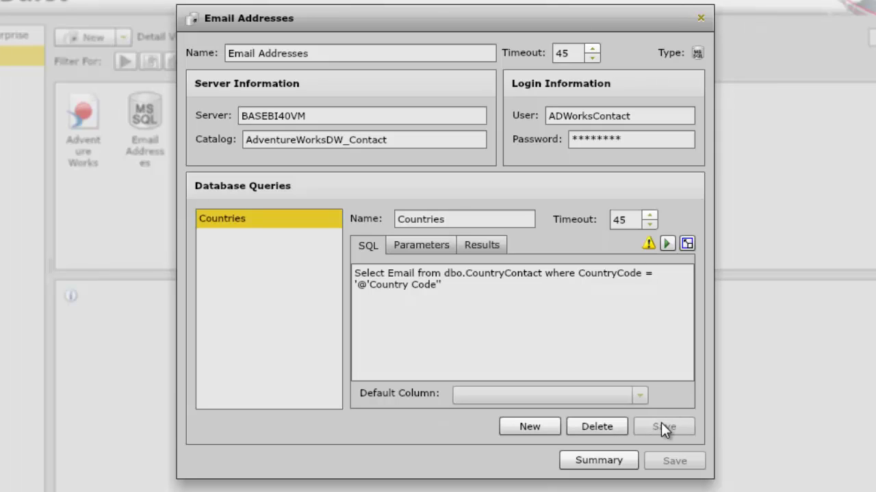
- Test the Countries query with the Country Code parameter set to AU
{"action": "mouse_move", "coordinate": [647, 241]}
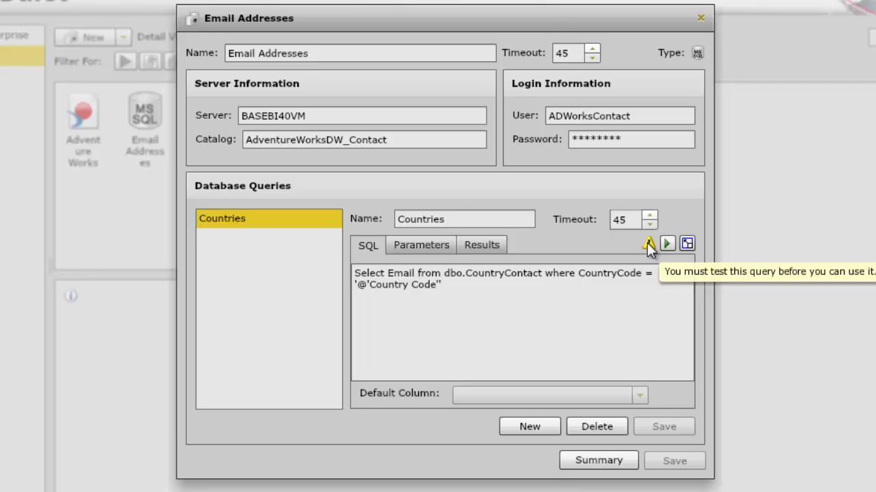
{"action": "left_click", "coordinate": [409, 248]}
{"action": "left_click", "coordinate": [447, 275]}
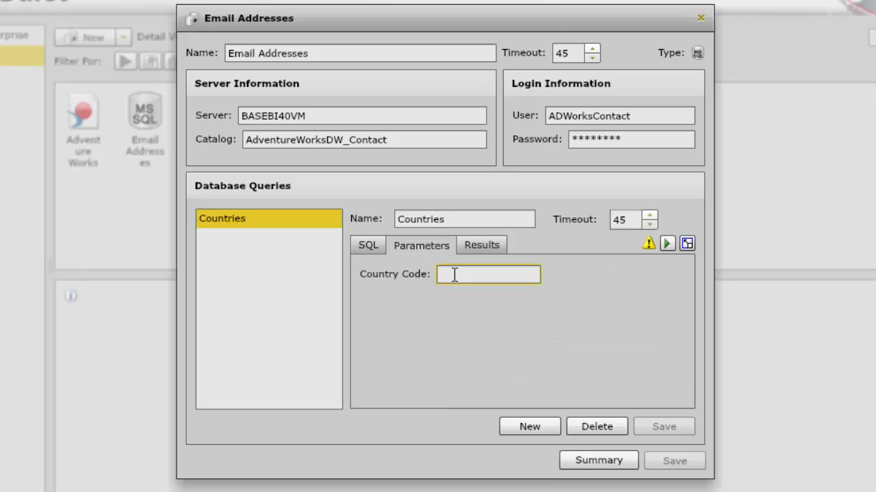
{"action": "type", "text": "AU"}
{"action": "left_click", "coordinate": [667, 244]}
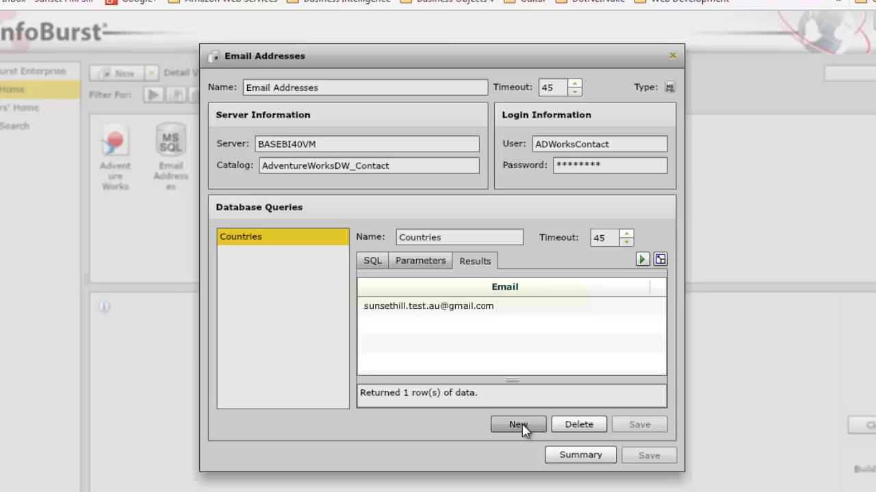
- Add a Product Categories query, Select Email from dbo.CategoryContact where ProductCategoryName = '@'Product Category Name'', and test it with Bikes
{"action": "left_click", "coordinate": [530, 426]}
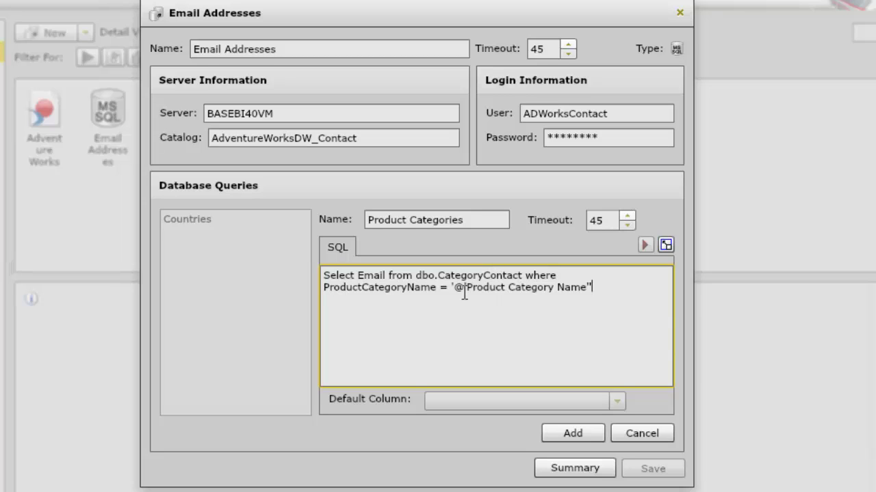
{"action": "left_click", "coordinate": [569, 432]}
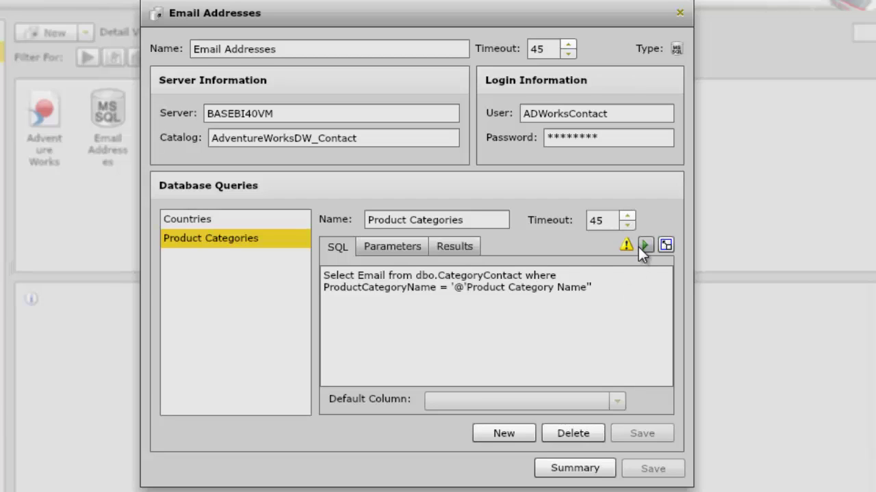
{"action": "left_click", "coordinate": [415, 247]}
{"action": "left_click", "coordinate": [479, 276]}
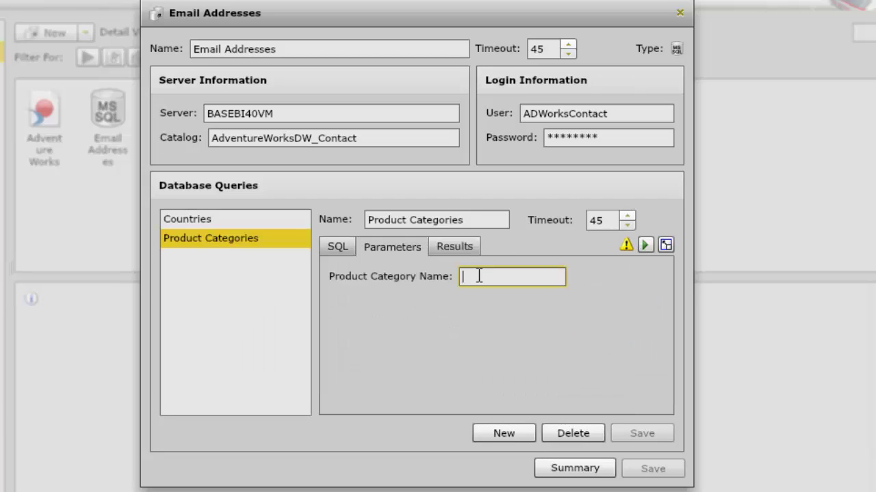
{"action": "type", "text": "Bikes"}
{"action": "left_click", "coordinate": [644, 245]}
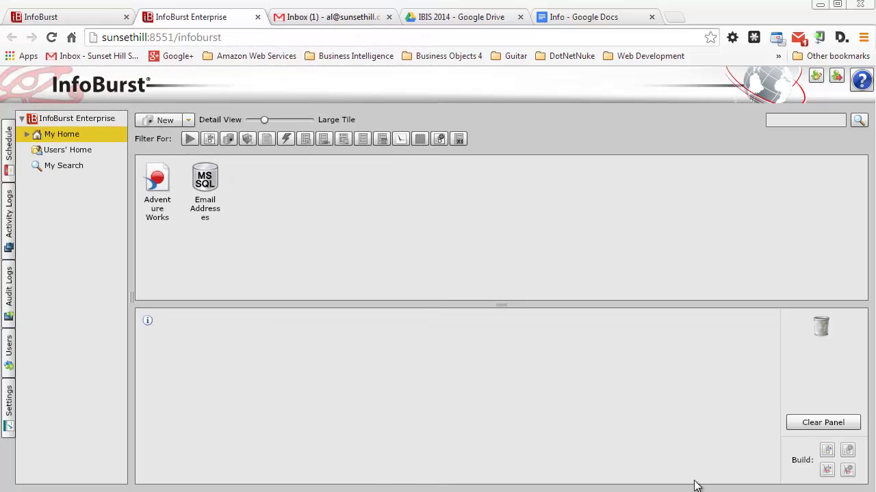
- Start a new delivery template in My Home and name it Business Objects Reports
{"action": "left_click", "coordinate": [188, 119]}
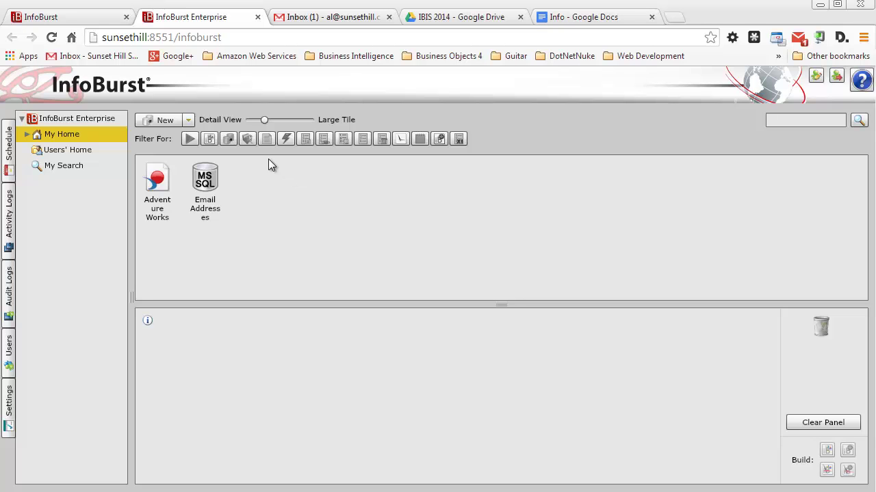
{"action": "left_click", "coordinate": [188, 120]}
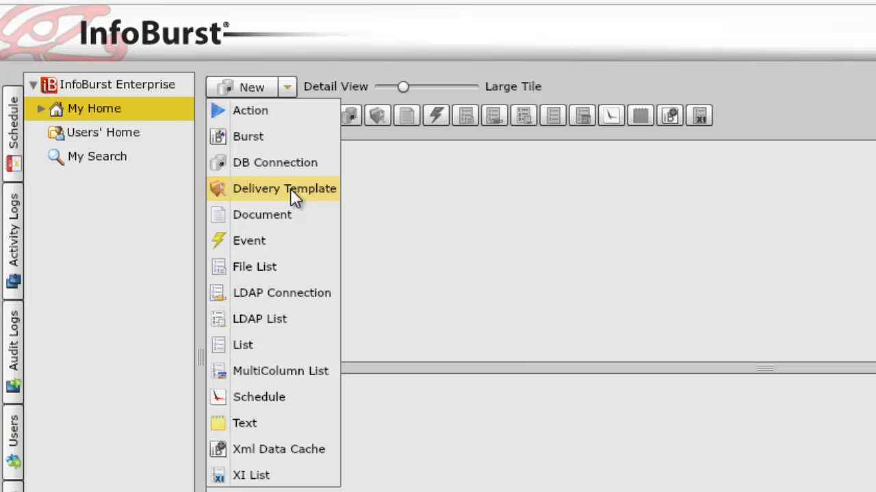
{"action": "left_click", "coordinate": [258, 188]}
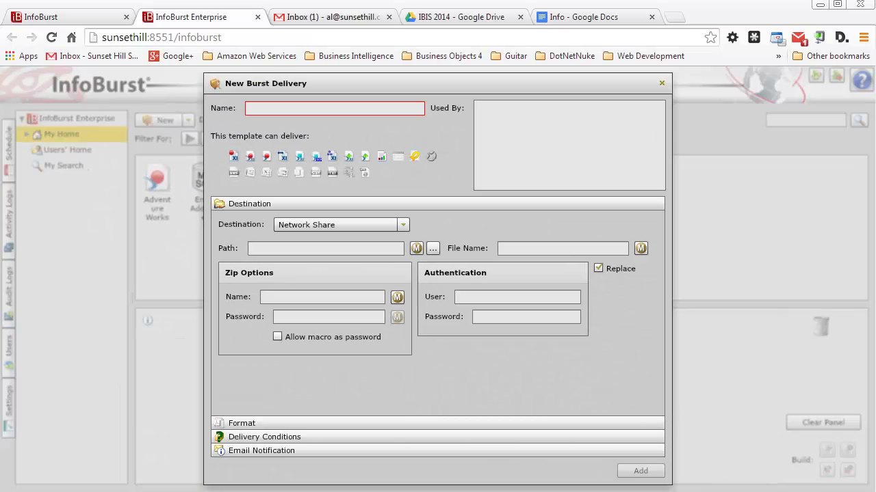
{"action": "type", "text": "Business Objects Reports"}
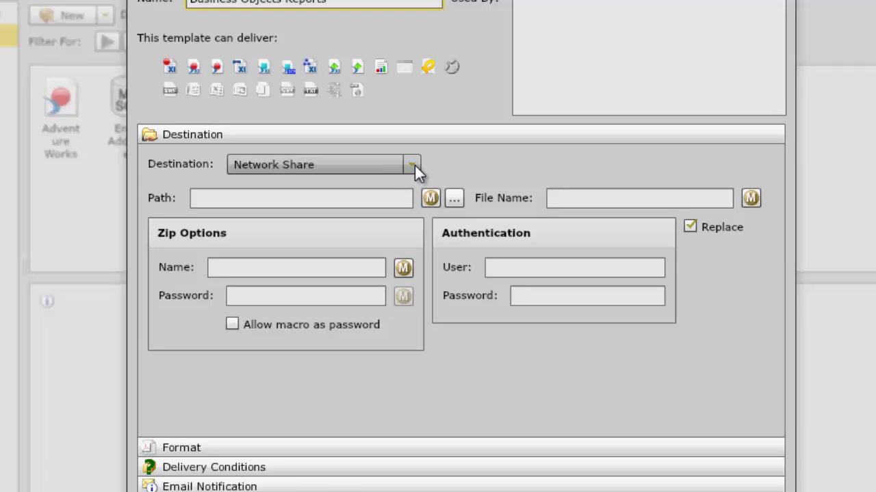
- Review the destination types, keep Network Share, and set the template's path to the Business Objects Report Output folder
{"action": "left_click", "coordinate": [404, 225]}
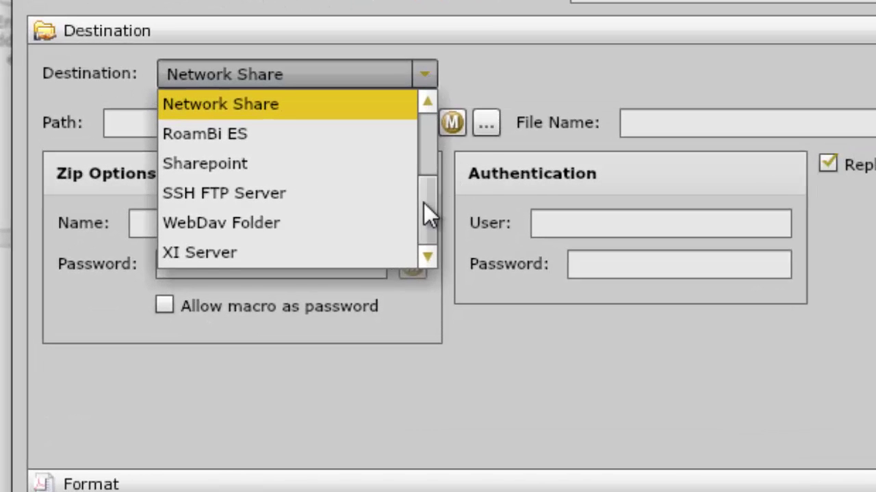
{"action": "left_click_drag", "start_coordinate": [423, 203], "coordinate": [440, 113]}
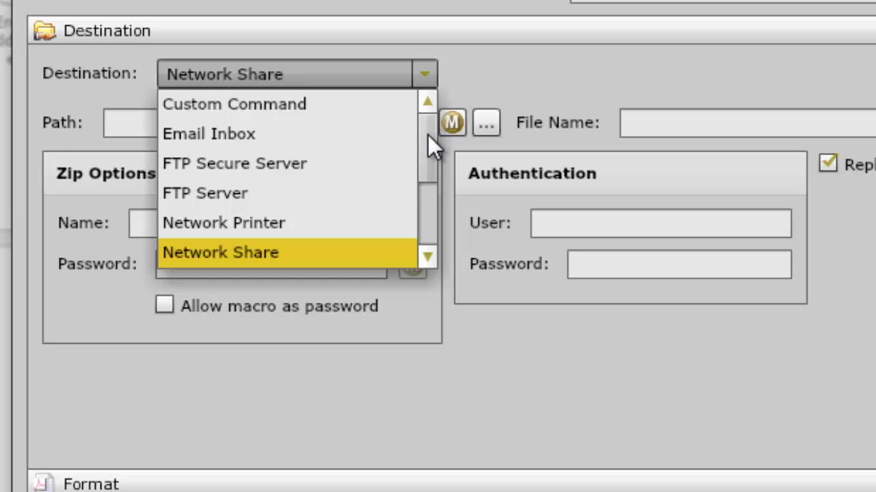
{"action": "left_click_drag", "start_coordinate": [428, 135], "coordinate": [430, 160]}
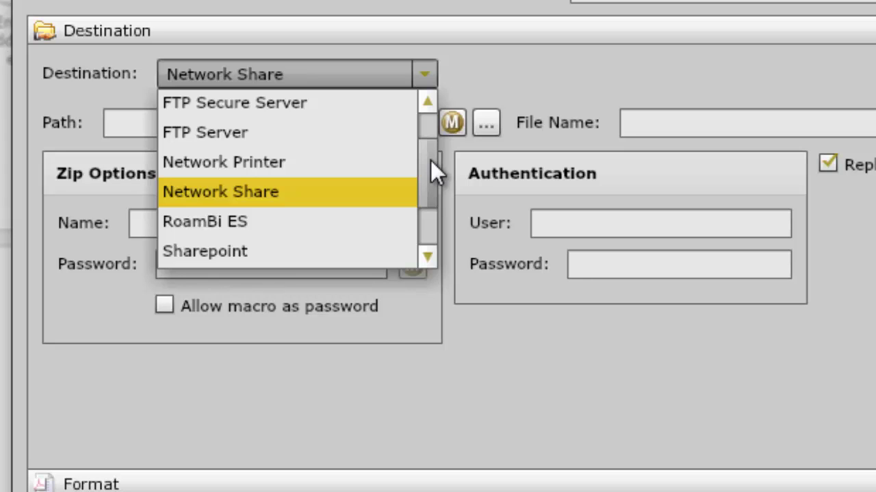
{"action": "left_click_drag", "start_coordinate": [430, 160], "coordinate": [447, 206]}
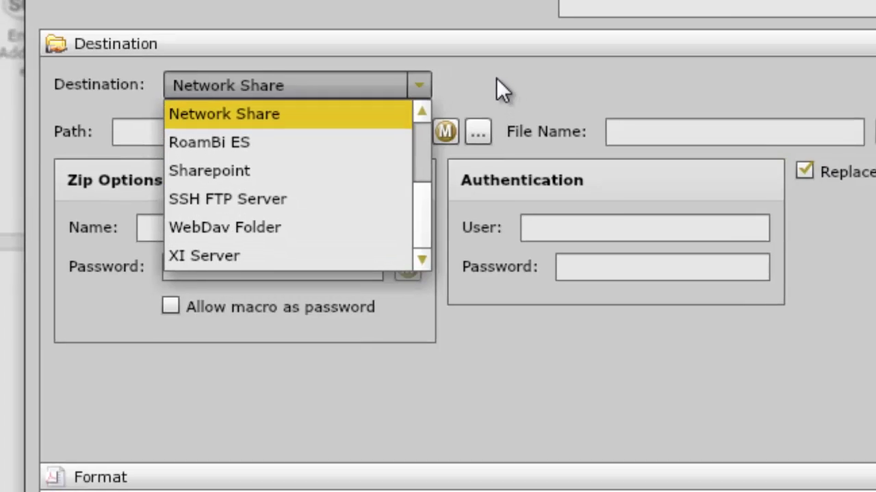
{"action": "left_click", "coordinate": [506, 68]}
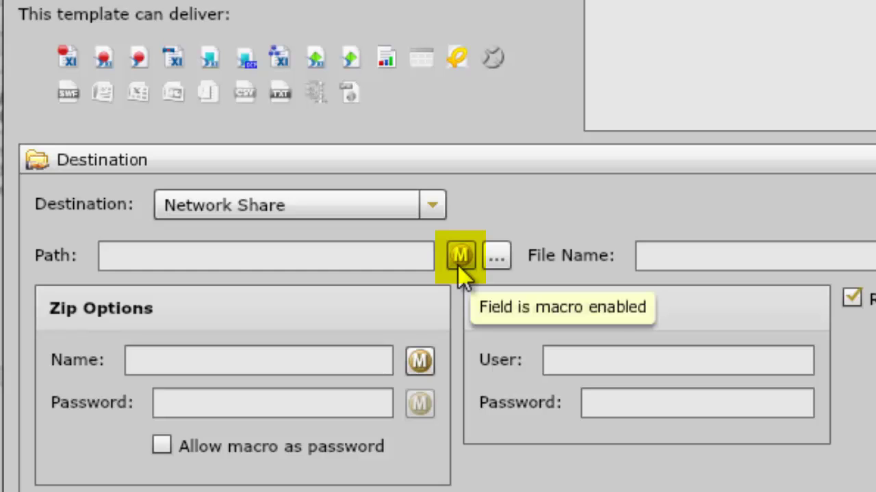
{"action": "left_click", "coordinate": [503, 255]}
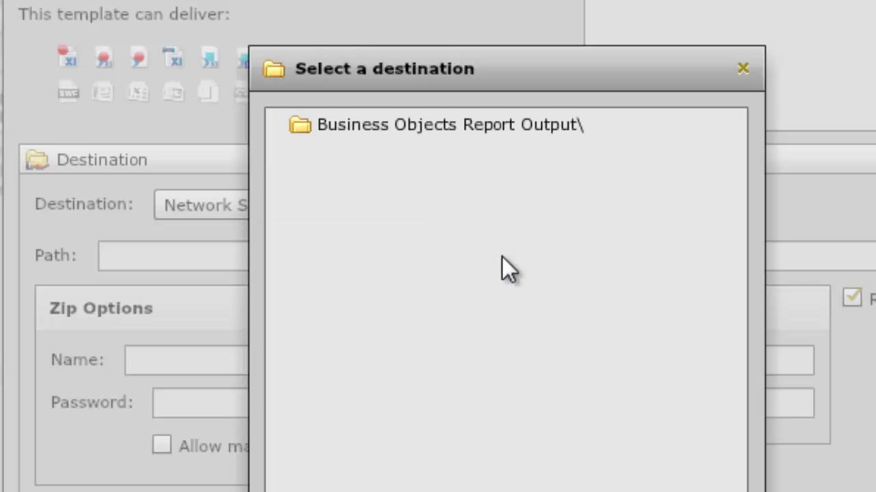
{"action": "left_click", "coordinate": [472, 127]}
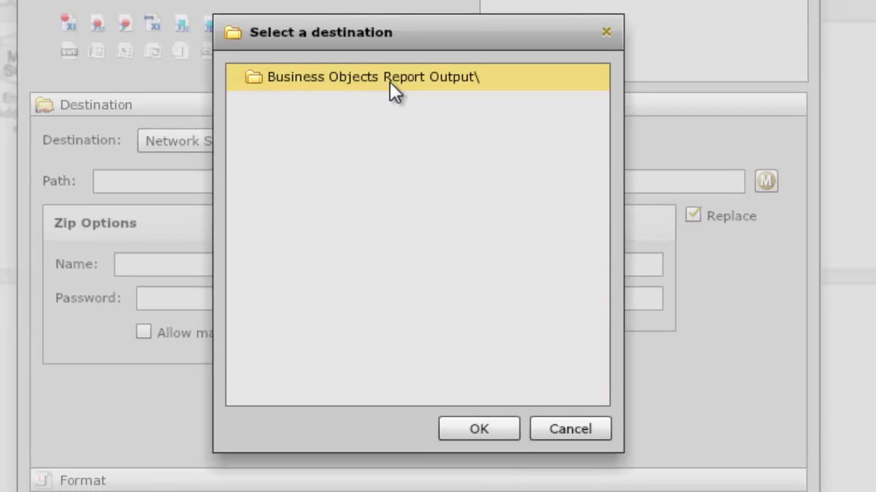
{"action": "left_click", "coordinate": [398, 87]}
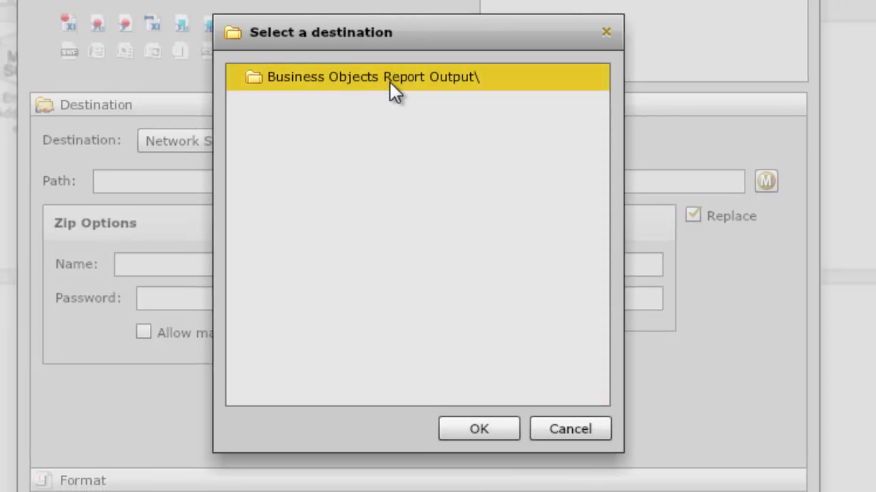
{"action": "left_click", "coordinate": [467, 426]}
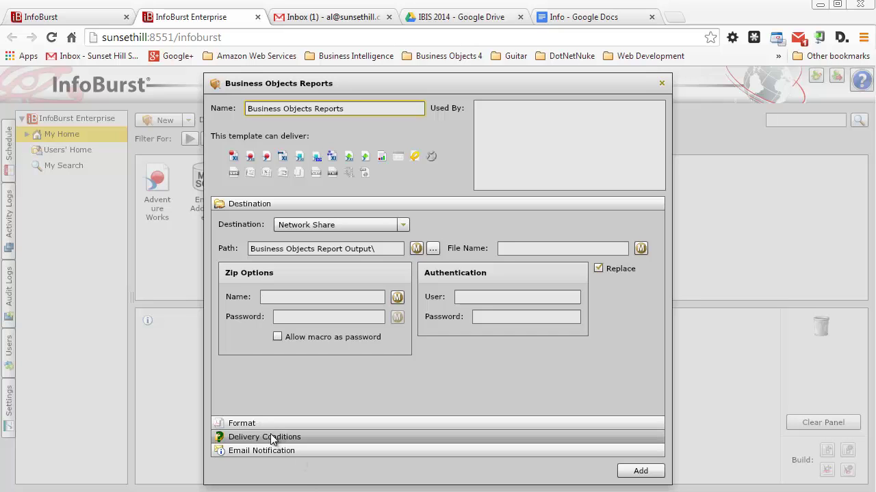
- Review the output formats available for the delivery template and keep PDF
{"action": "left_click", "coordinate": [253, 423]}
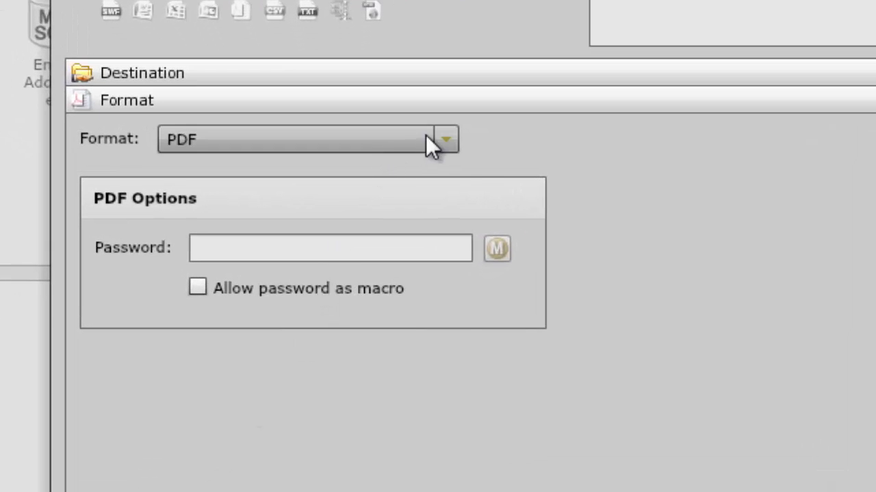
{"action": "left_click", "coordinate": [442, 137]}
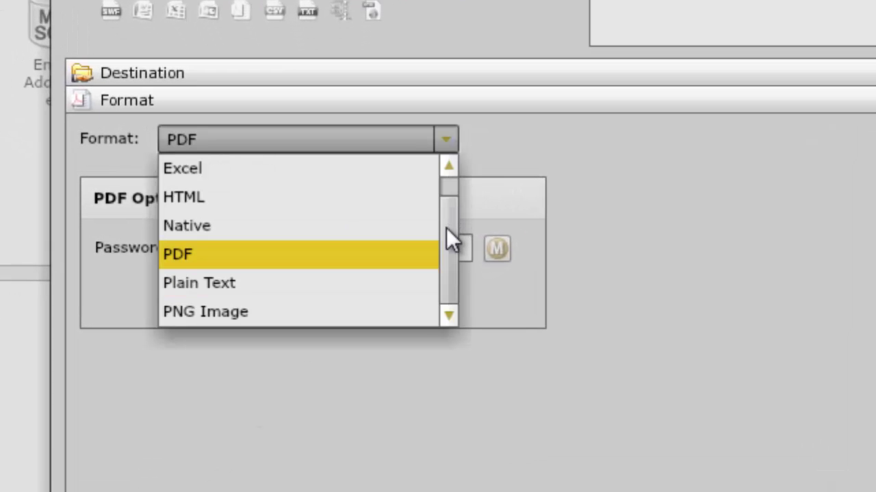
{"action": "left_click_drag", "start_coordinate": [446, 227], "coordinate": [448, 196]}
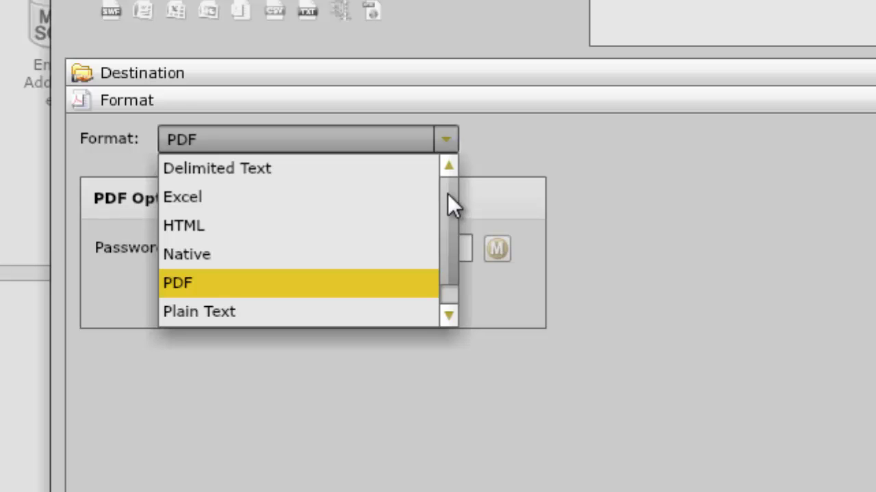
{"action": "left_click_drag", "start_coordinate": [447, 193], "coordinate": [464, 245]}
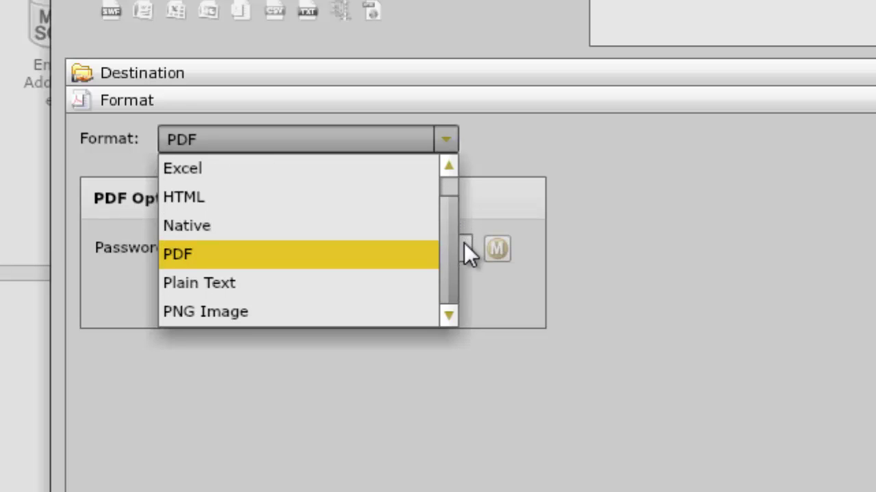
{"action": "left_click", "coordinate": [864, 279]}
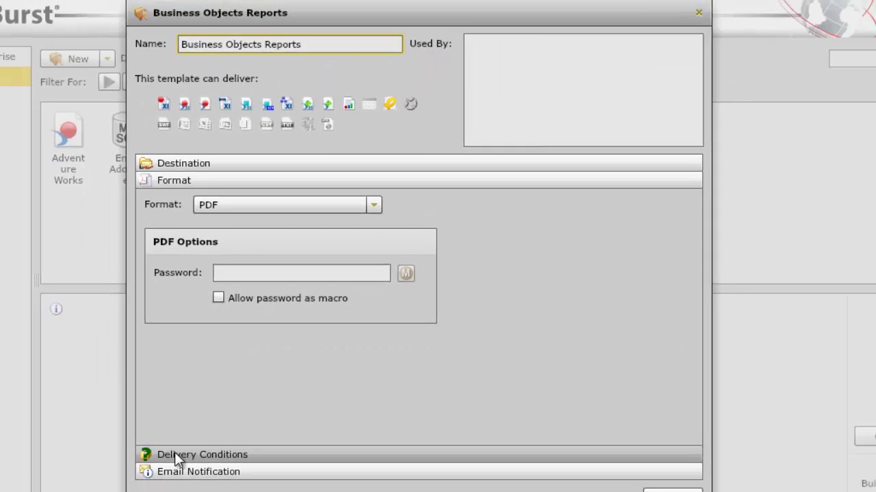
- Review the template's delivery conditions and email notification settings, and add the template to My Home
{"action": "left_click", "coordinate": [179, 452]}
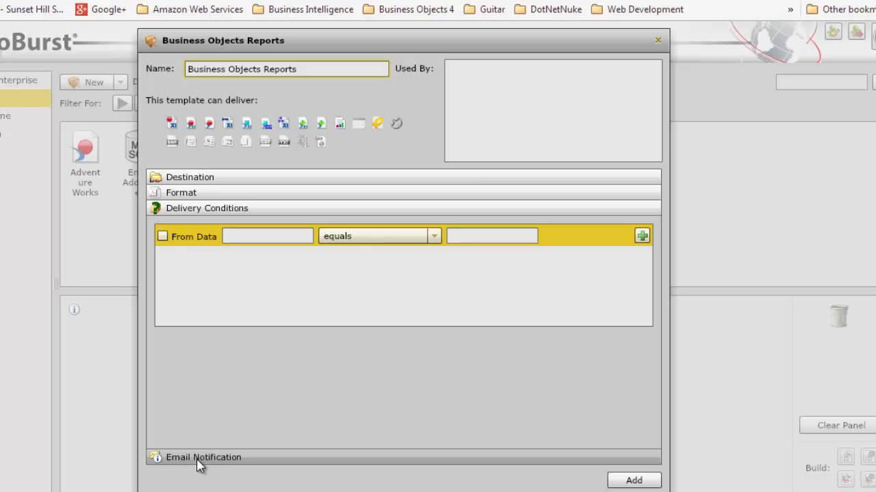
{"action": "left_click", "coordinate": [198, 460]}
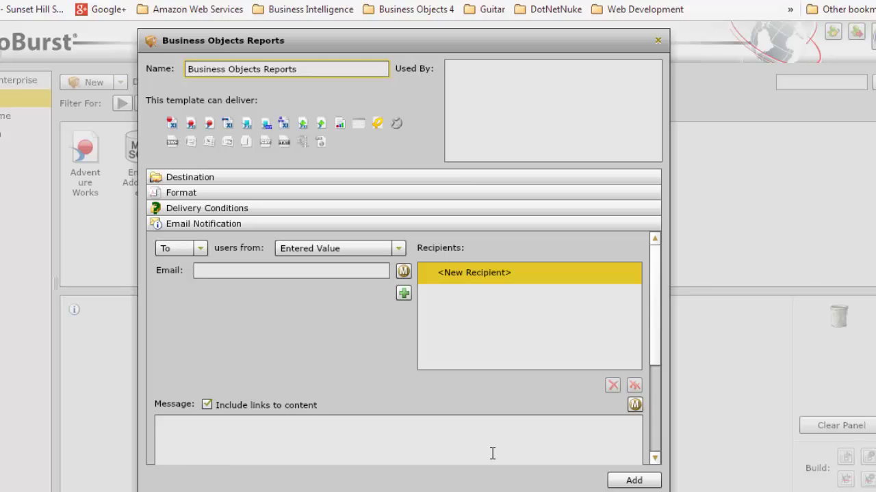
{"action": "left_click", "coordinate": [637, 481]}
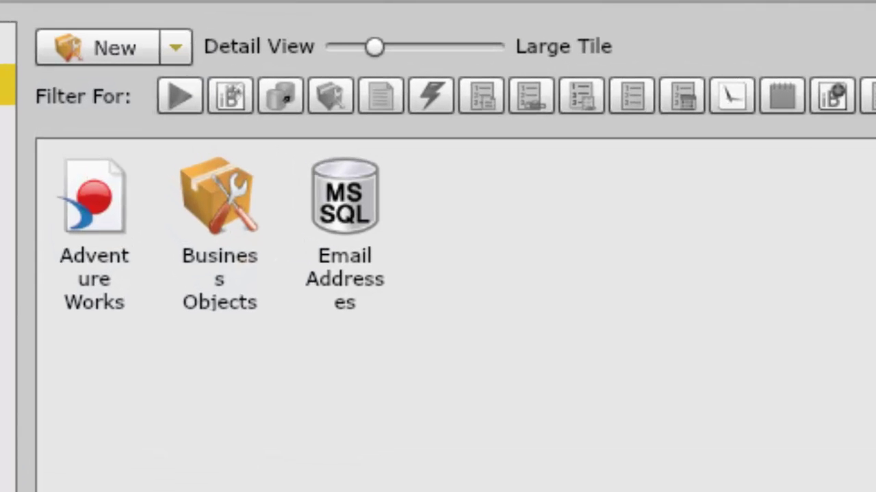
{"action": "left_click", "coordinate": [234, 200]}
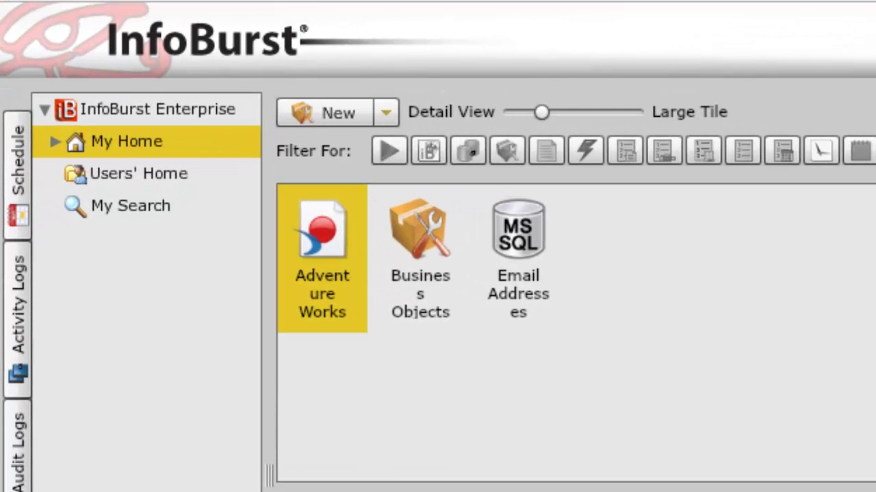
{"action": "left_click", "coordinate": [385, 115]}
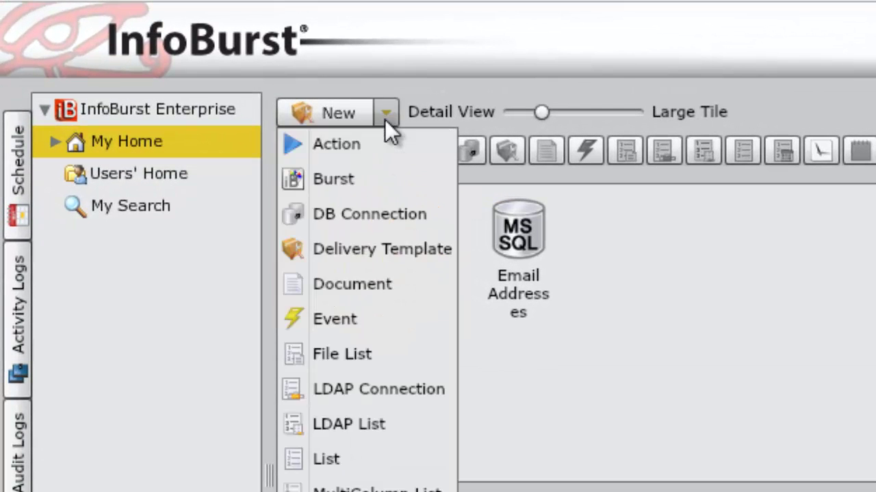
{"action": "left_click", "coordinate": [604, 356]}
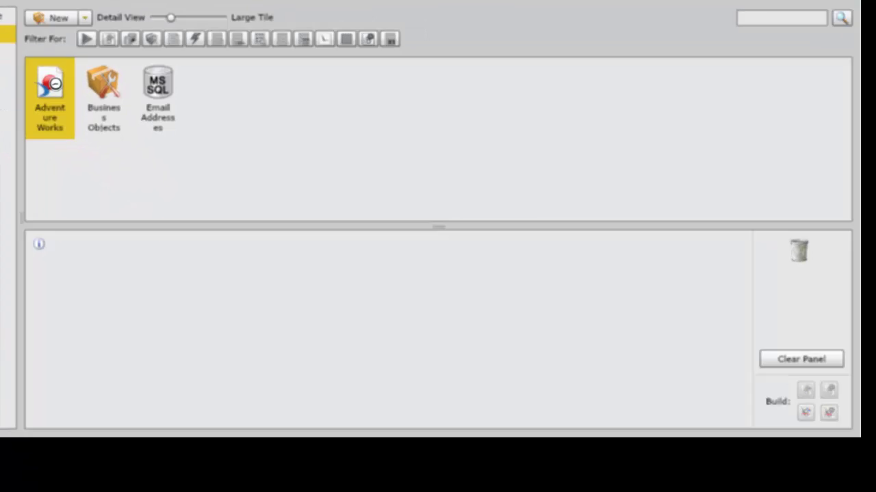
- Review the Adventure Works Sales Reports document's details, parameters, report tabs and variables, and close it
{"action": "double_click", "coordinate": [333, 243]}
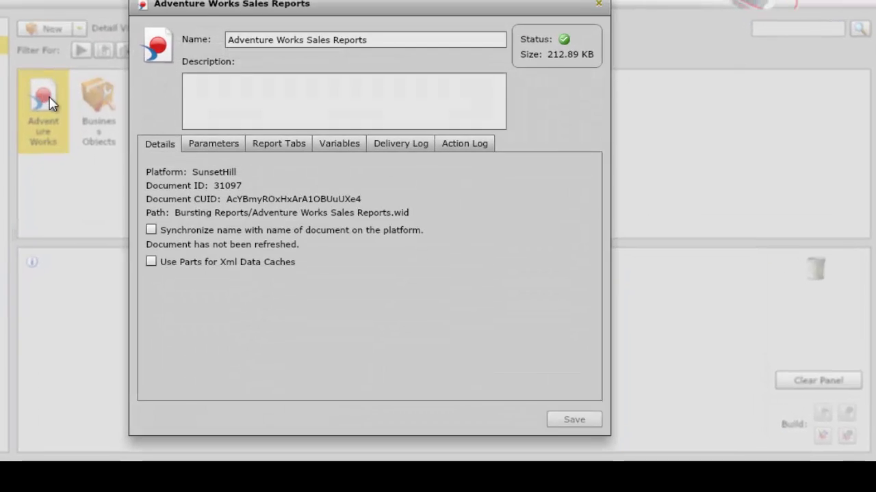
{"action": "left_click", "coordinate": [223, 195]}
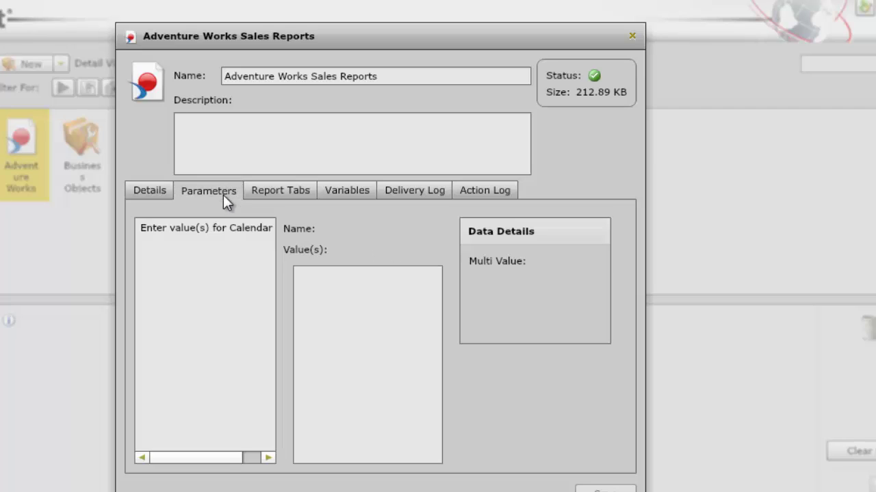
{"action": "left_click", "coordinate": [266, 193]}
{"action": "left_click", "coordinate": [345, 191]}
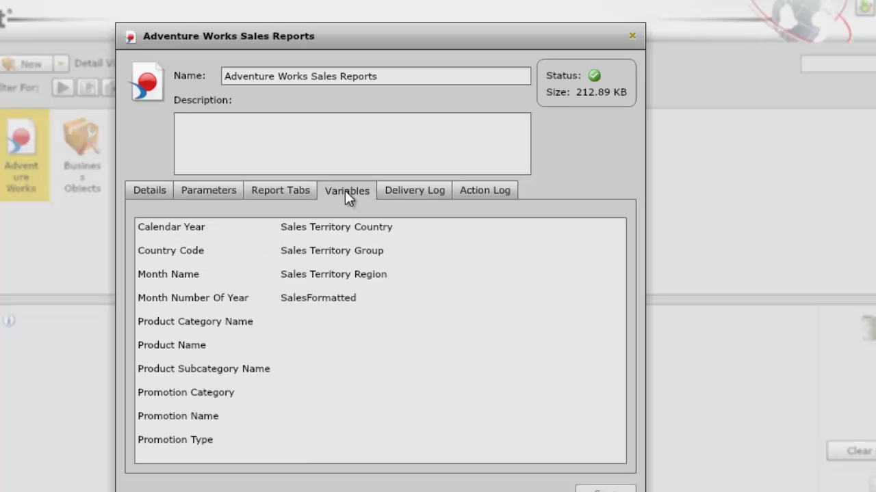
{"action": "left_click", "coordinate": [632, 36]}
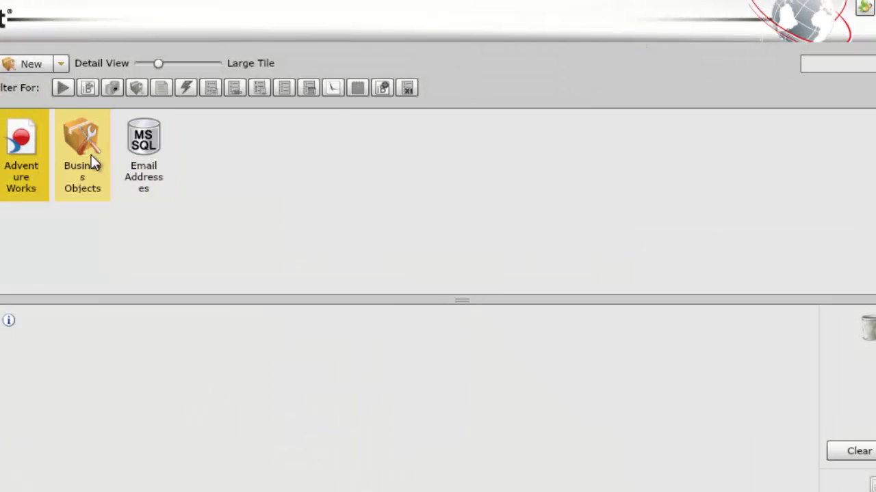
- Review the Countries and Product Categories queries in the Email Addresses database connection, and close it
{"action": "double_click", "coordinate": [149, 140]}
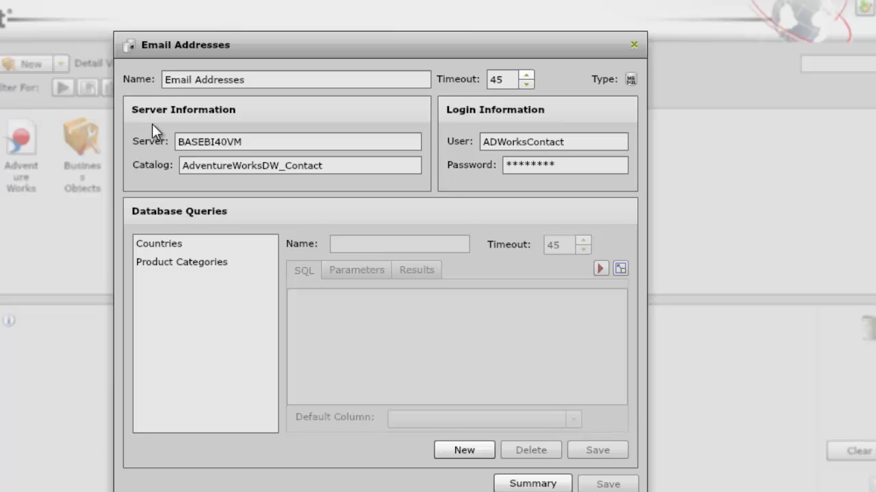
{"action": "left_click", "coordinate": [163, 245]}
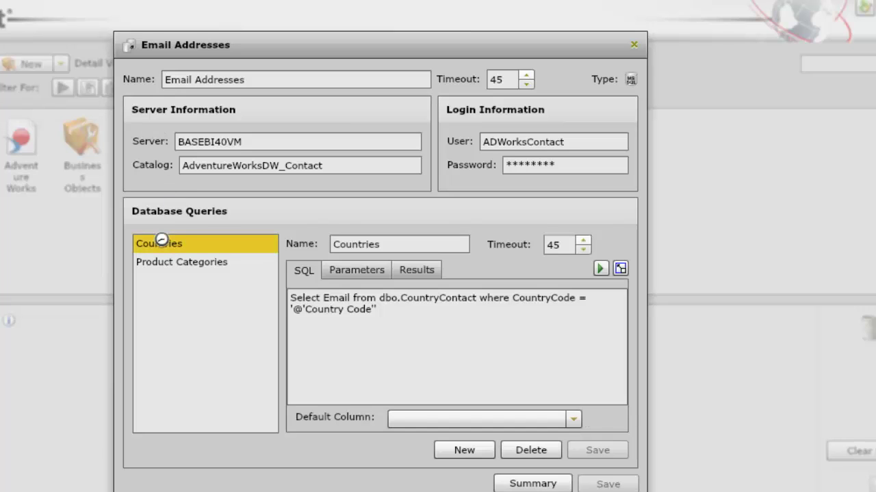
{"action": "left_click", "coordinate": [162, 264]}
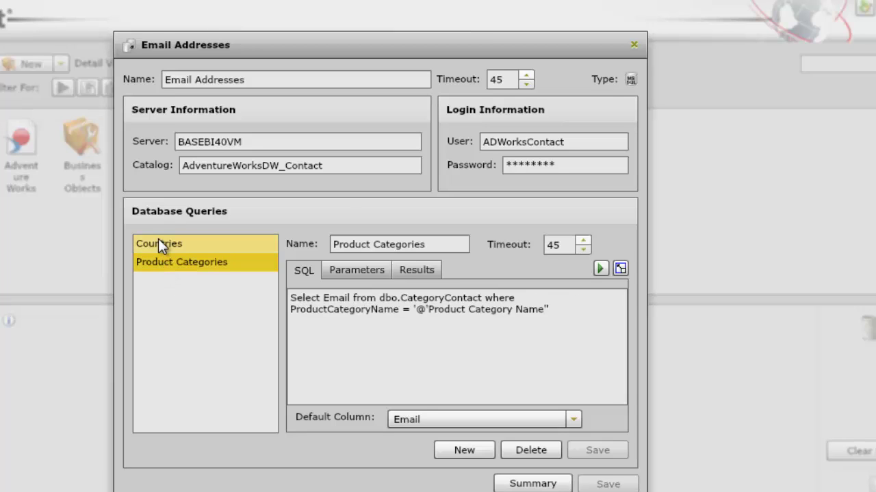
{"action": "left_click", "coordinate": [633, 45]}
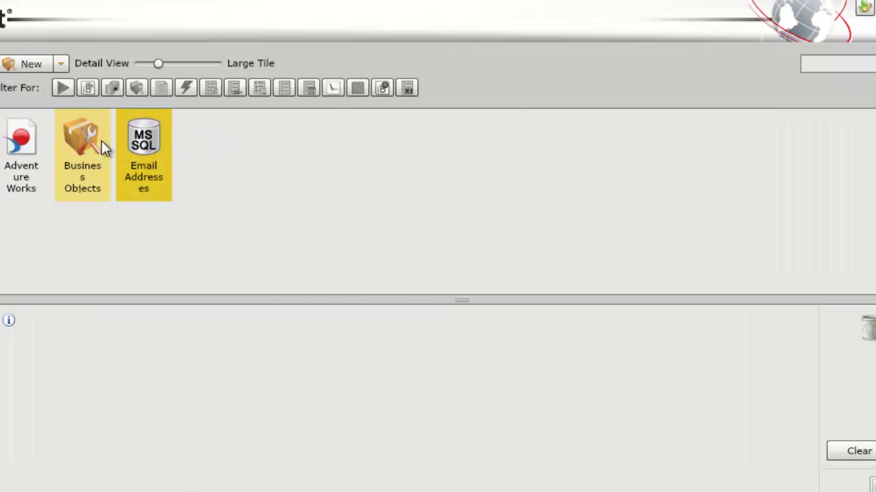
- Review the Business Objects Reports delivery template's destination, format and email notification settings, and close it
{"action": "left_click", "coordinate": [90, 139]}
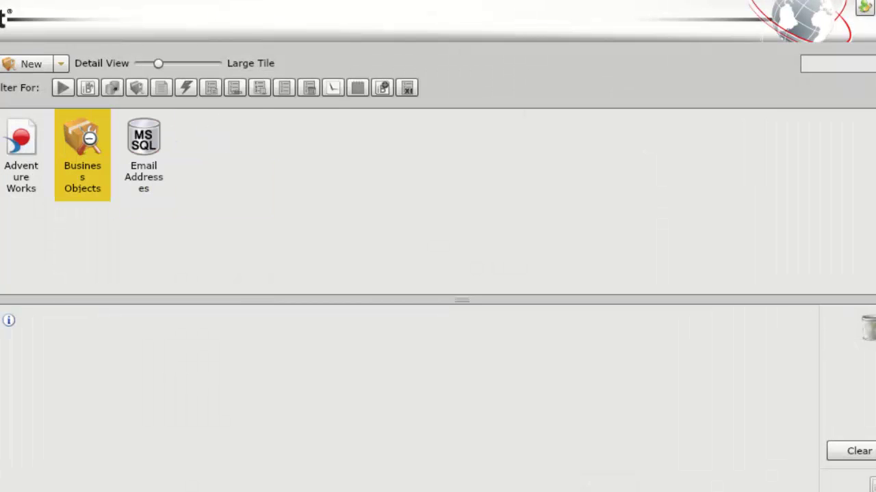
{"action": "double_click", "coordinate": [90, 139]}
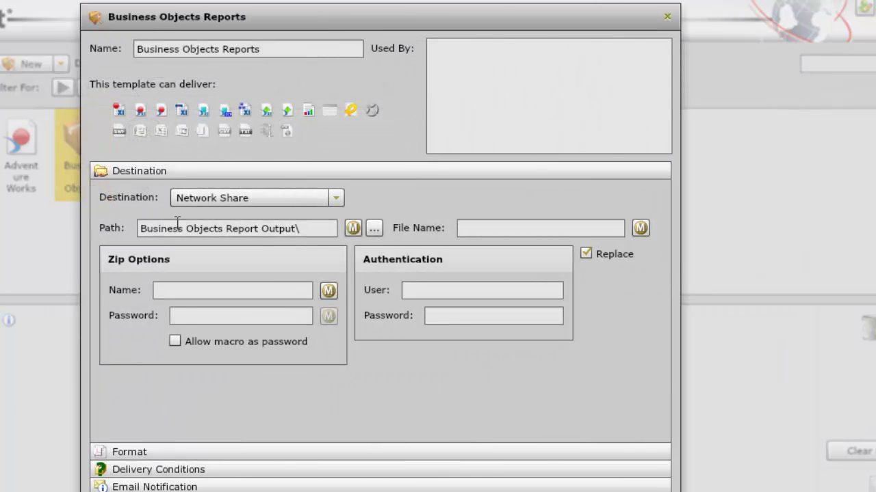
{"action": "left_click", "coordinate": [279, 451]}
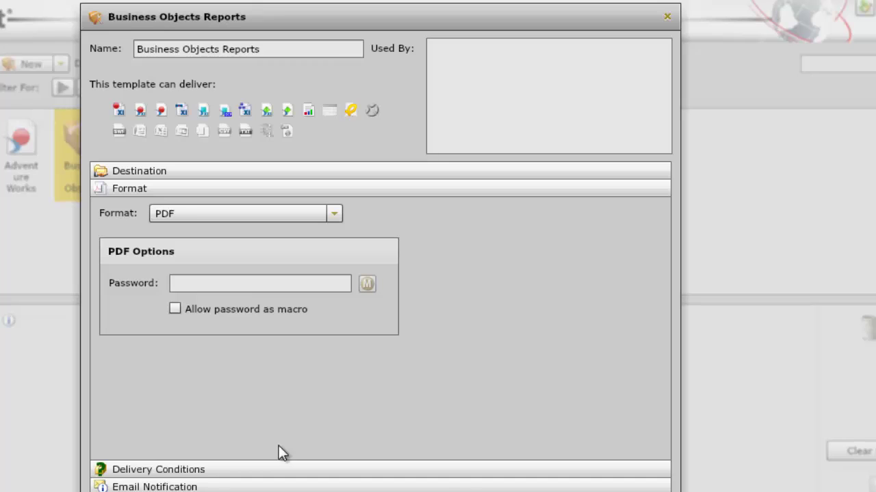
{"action": "left_click", "coordinate": [271, 488]}
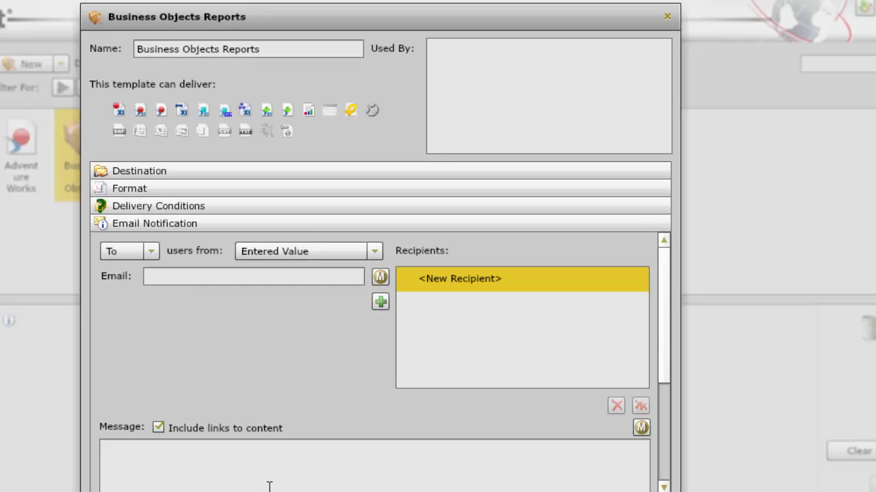
{"action": "left_click", "coordinate": [667, 16]}
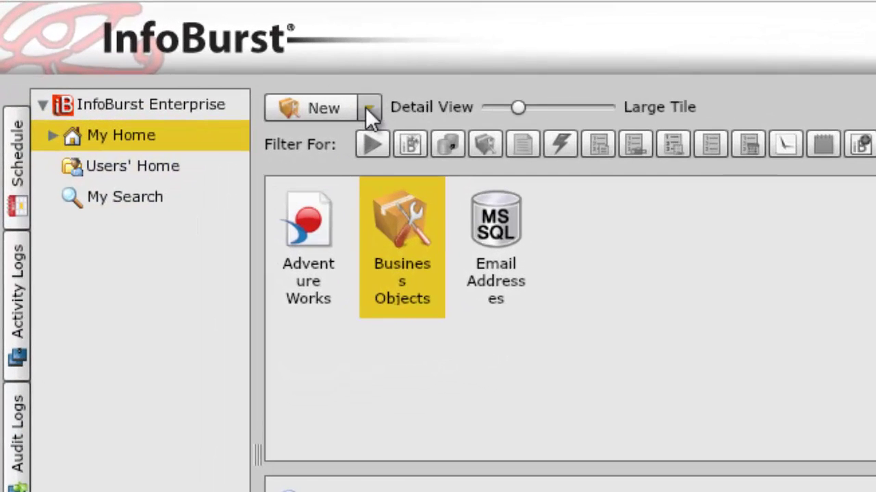
- Create a new burst named AD Works in My Home, leaving its description empty
{"action": "left_click", "coordinate": [369, 107]}
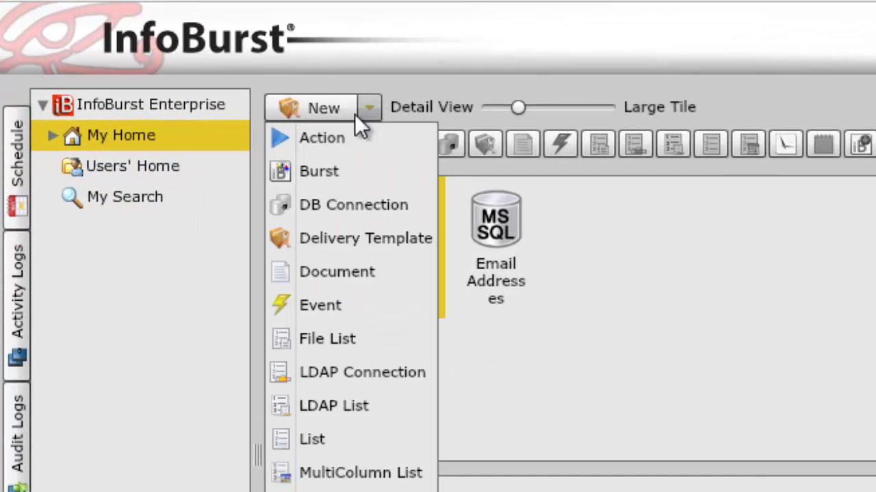
{"action": "left_click", "coordinate": [318, 172]}
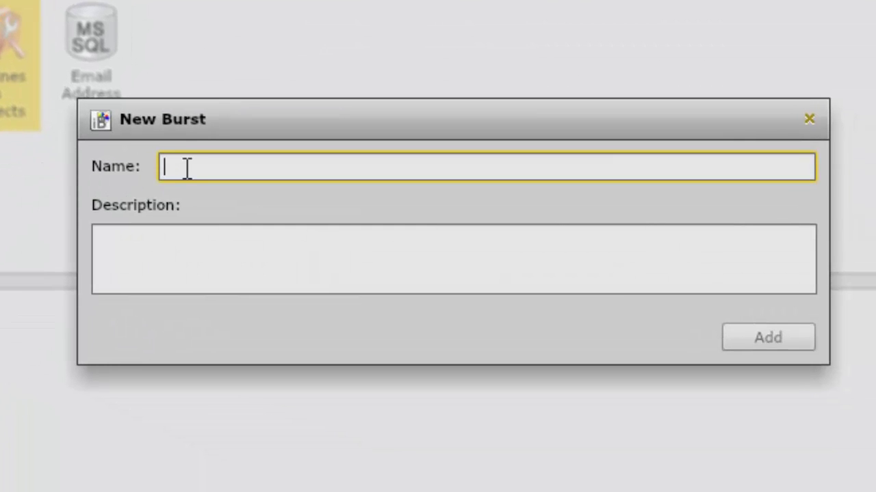
{"action": "type", "text": "AD"}
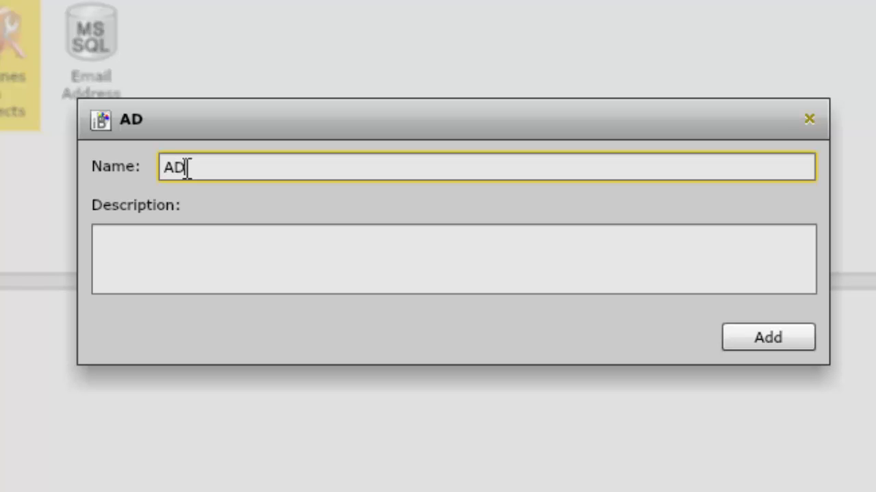
{"action": "type", "text": " Works"}
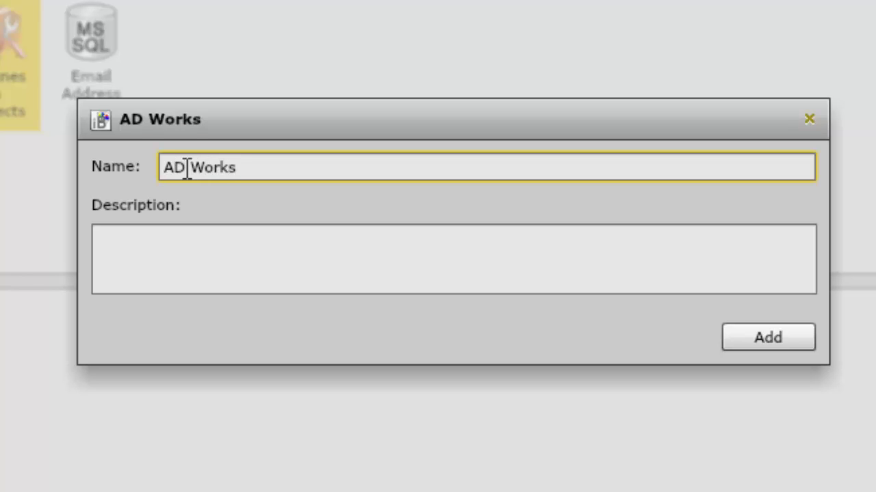
{"action": "left_click", "coordinate": [154, 256]}
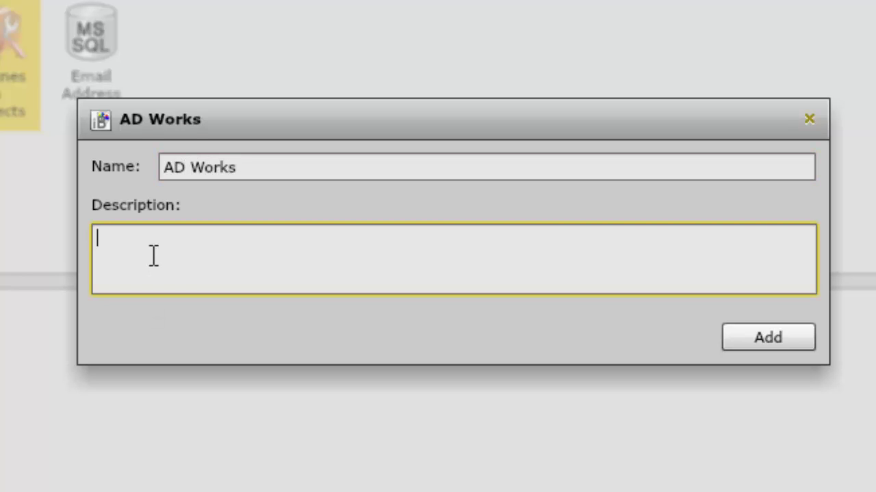
{"action": "left_click", "coordinate": [749, 336]}
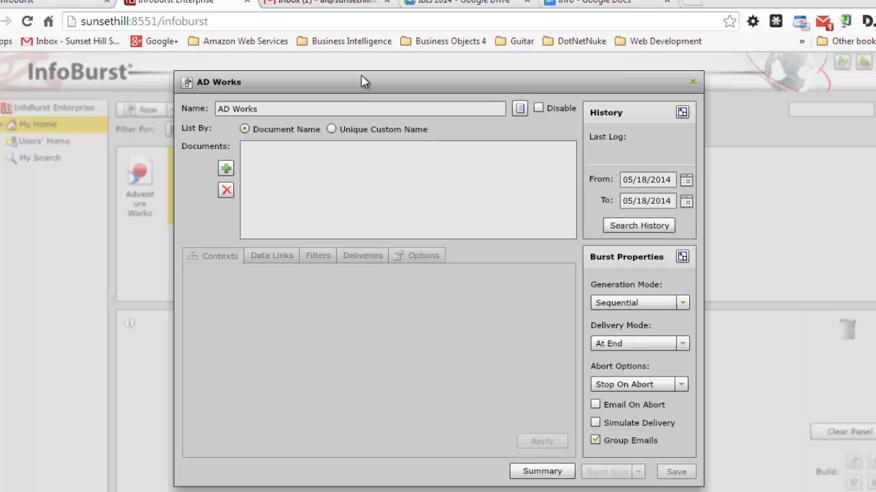
- Add the Adventure Works Sales Reports document from My Home to the AD Works burst
{"action": "left_click_drag", "start_coordinate": [361, 75], "coordinate": [335, 70]}
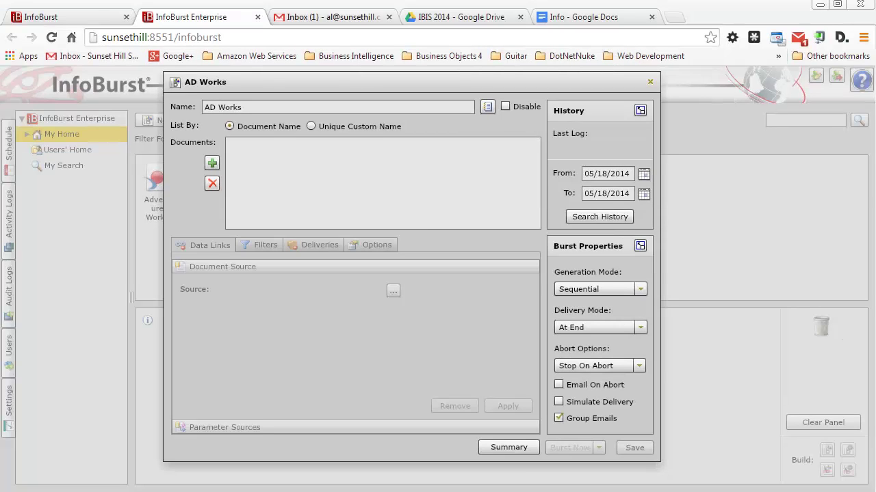
{"action": "left_click", "coordinate": [211, 165]}
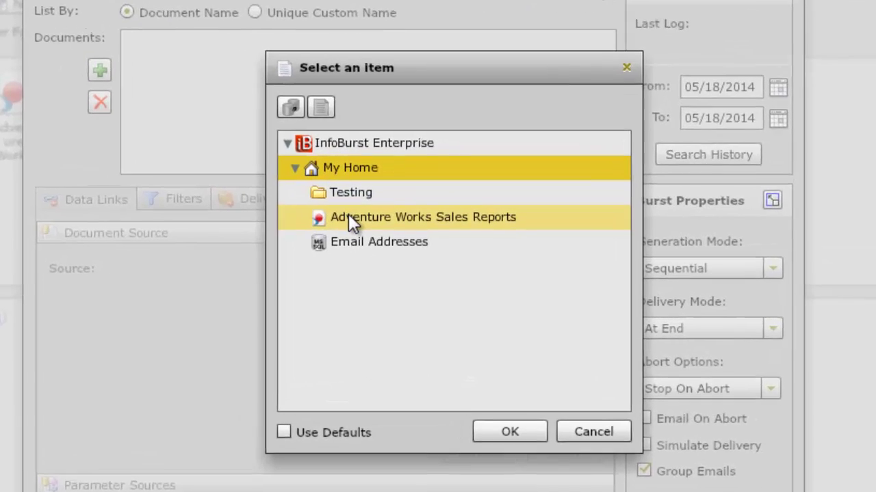
{"action": "left_click", "coordinate": [348, 216]}
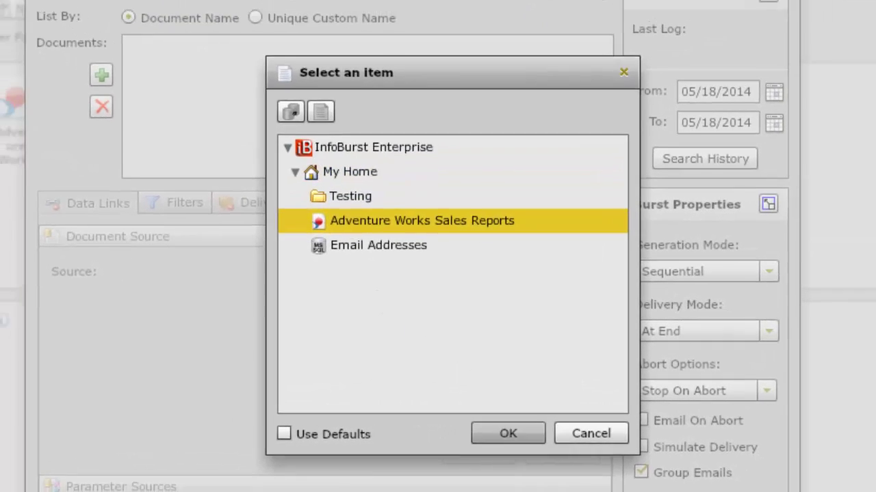
{"action": "left_click", "coordinate": [520, 439]}
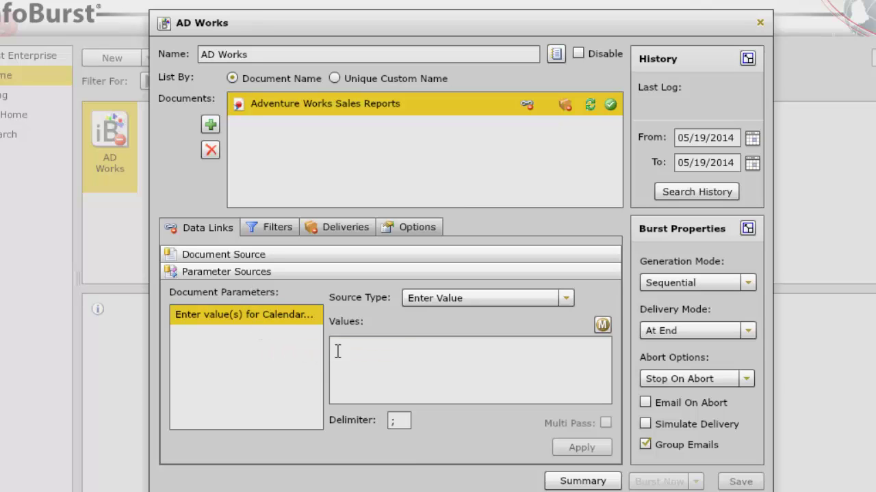
- Enter 2003 as the value for the document's Calendar Year parameter and open the Macro Builder for it
{"action": "left_click", "coordinate": [360, 353]}
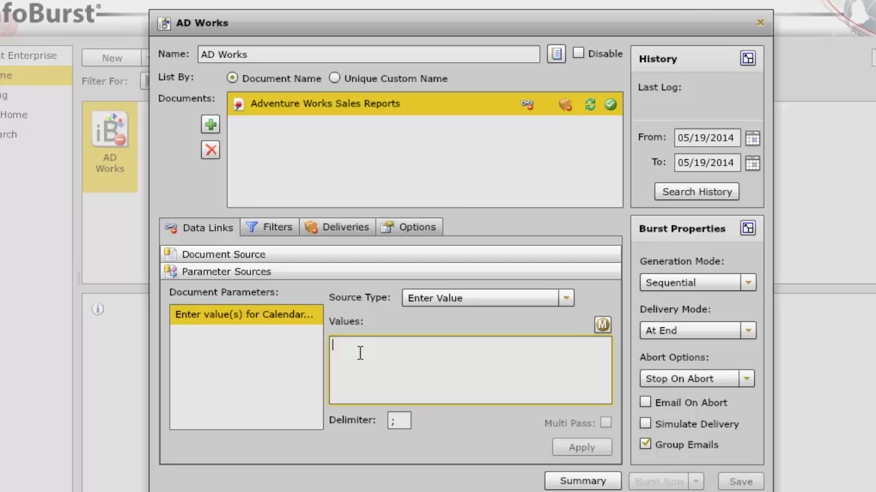
{"action": "type", "text": "2003"}
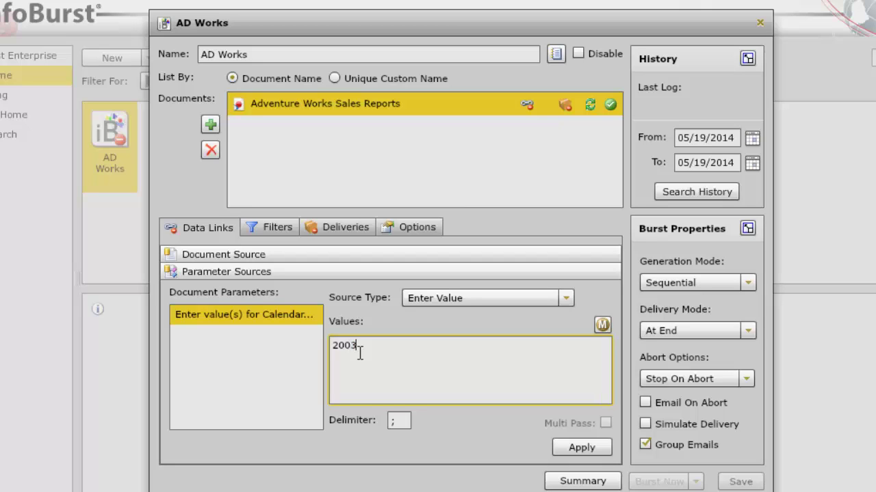
{"action": "left_click", "coordinate": [603, 326]}
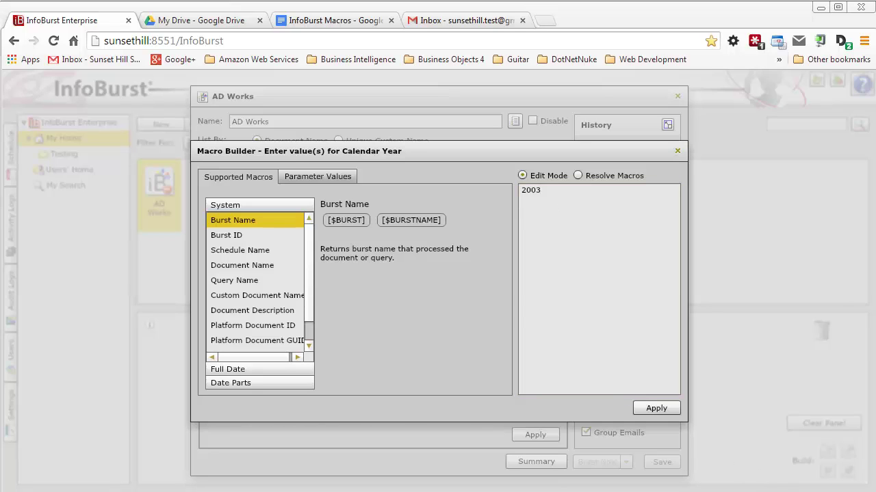
- Switch to the InfoBurst Macros document in Google Docs and examine the first macro expression alongside its date-range result
{"action": "left_click", "coordinate": [342, 23]}
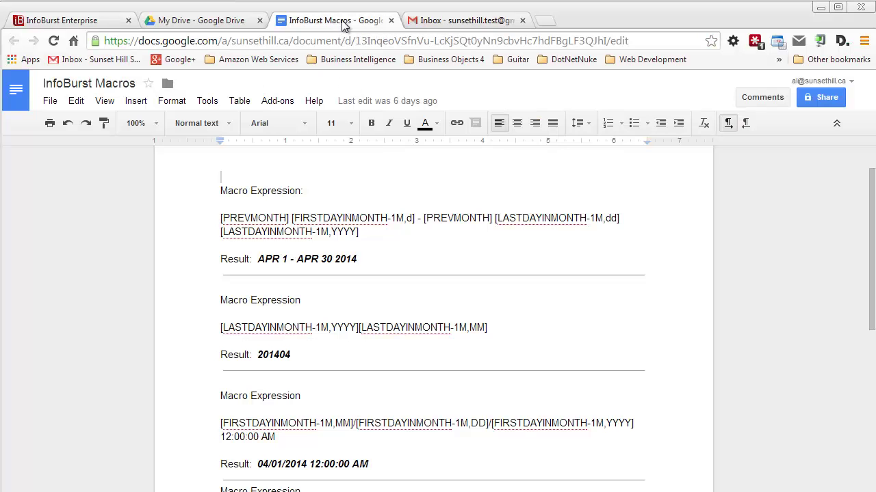
{"action": "left_click", "coordinate": [377, 259]}
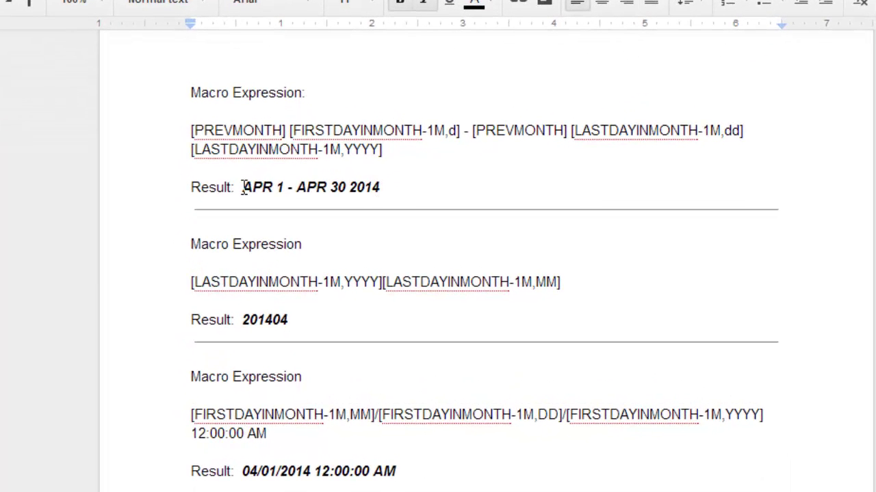
{"action": "left_click_drag", "start_coordinate": [243, 186], "coordinate": [400, 182]}
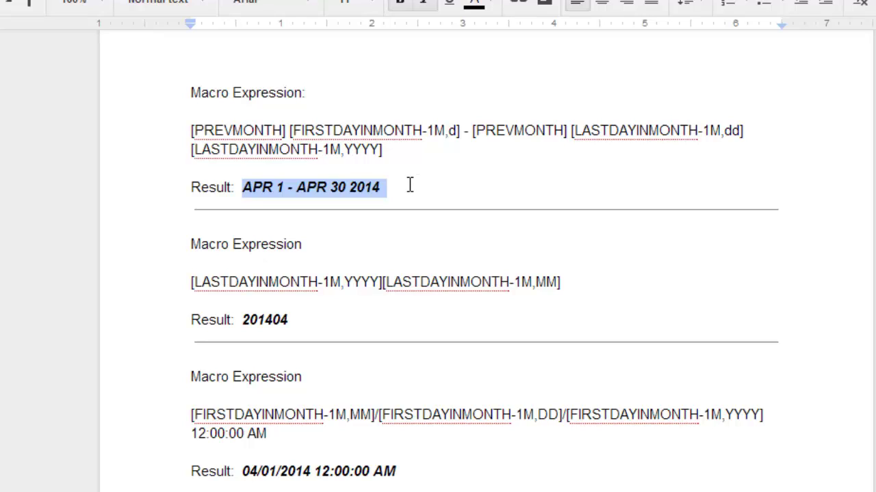
{"action": "left_click", "coordinate": [409, 184]}
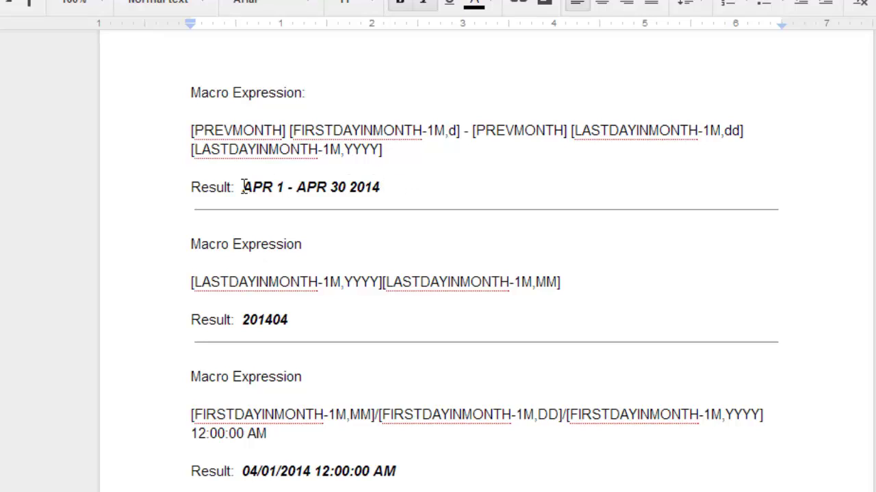
{"action": "left_click_drag", "start_coordinate": [243, 187], "coordinate": [384, 184]}
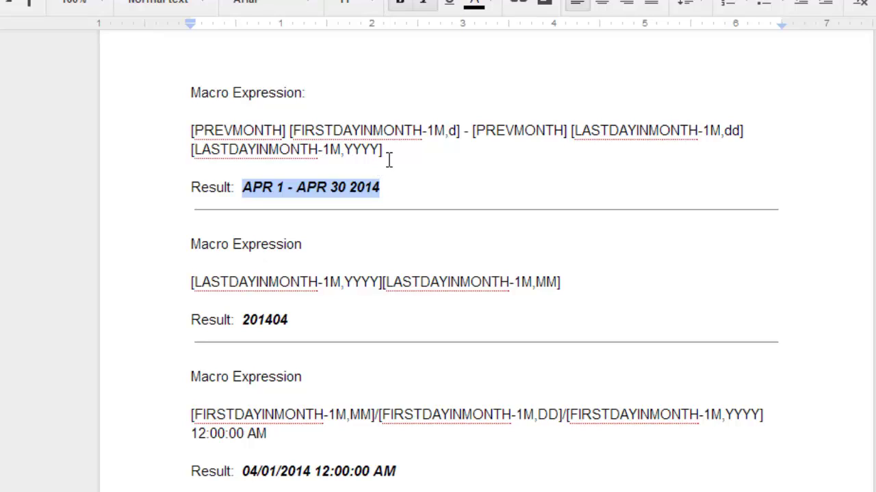
{"action": "left_click", "coordinate": [401, 148]}
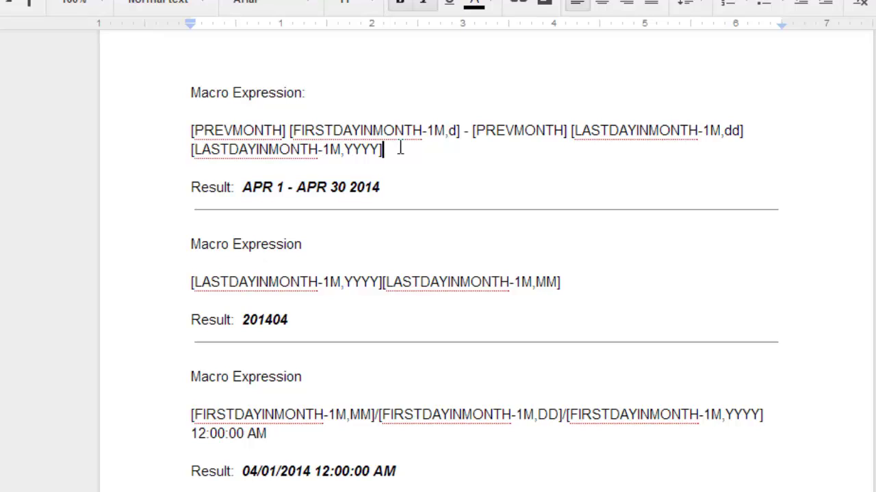
- Copy the first macro expression, from [PREVMONTH] through [LASTDAYINMONTH-1M,YYYY], in the InfoBurst Macros document
{"action": "key", "text": "shift+Right"}
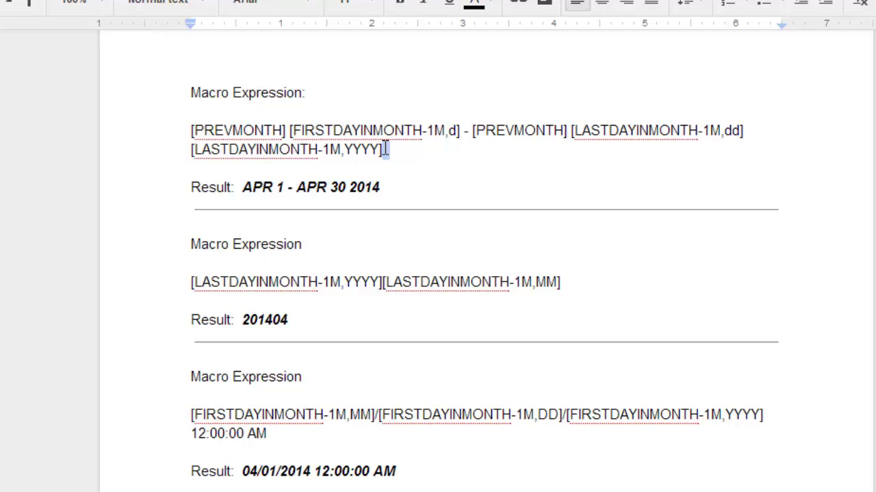
{"action": "left_click_drag", "start_coordinate": [386, 147], "coordinate": [195, 130]}
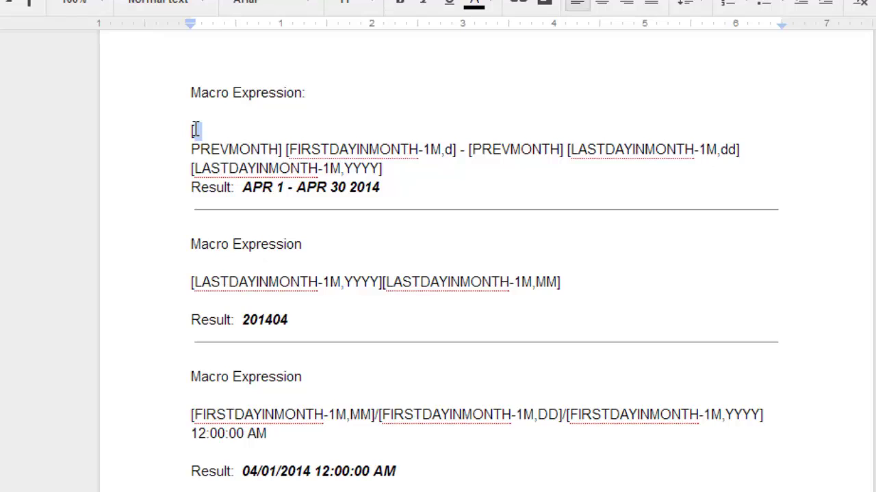
{"action": "key", "text": "ctrl+z"}
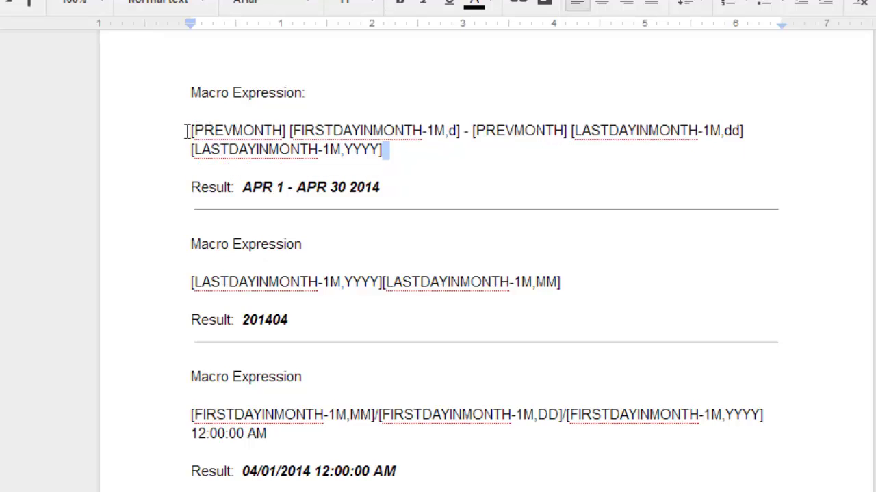
{"action": "left_click_drag", "start_coordinate": [186, 130], "coordinate": [405, 148]}
{"action": "right_click", "coordinate": [357, 145]}
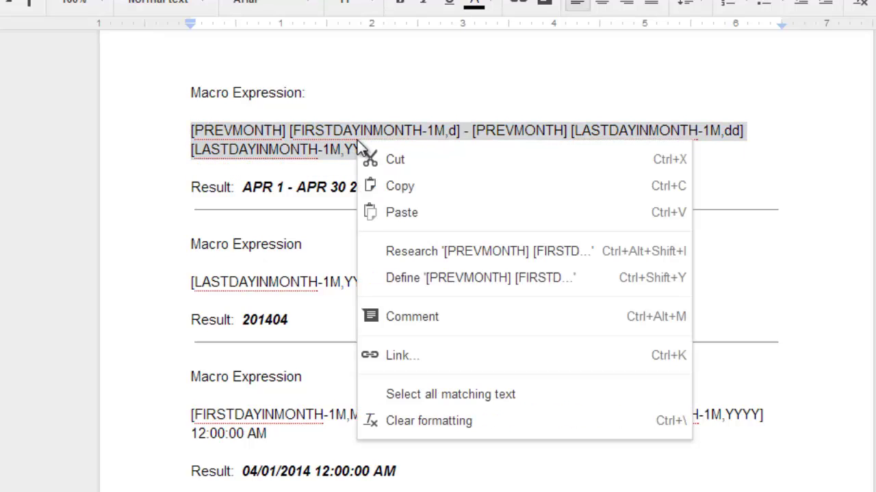
{"action": "left_click", "coordinate": [401, 186]}
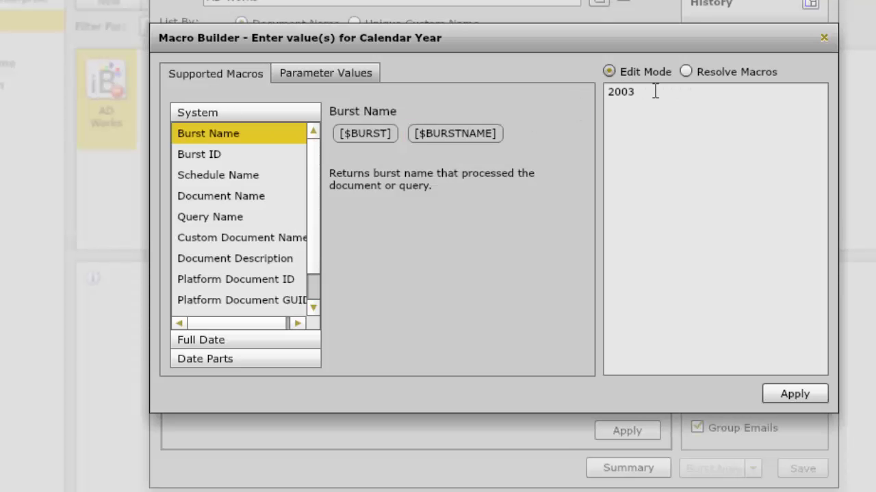
- In InfoBurst's Macro Builder, replace the Calendar Year value with the copied previous-month date-range expression and preview it with macros resolved
{"action": "left_click_drag", "start_coordinate": [654, 90], "coordinate": [581, 96]}
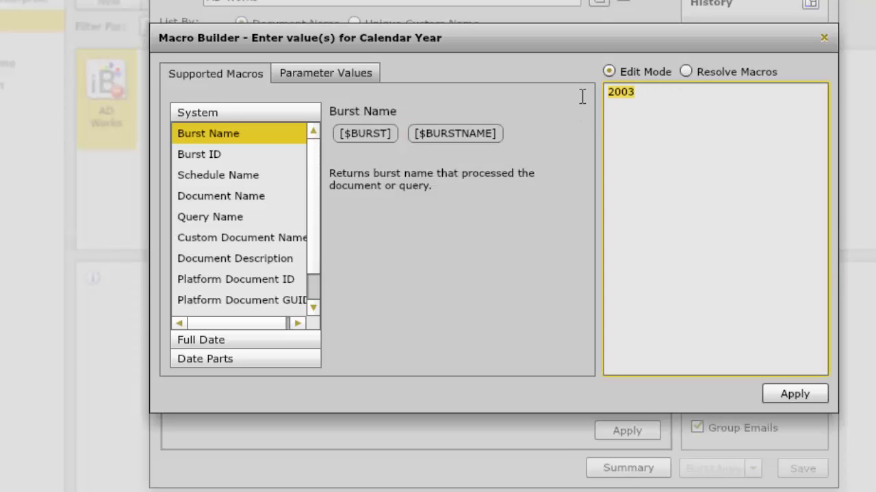
{"action": "key", "text": "ctrl+v"}
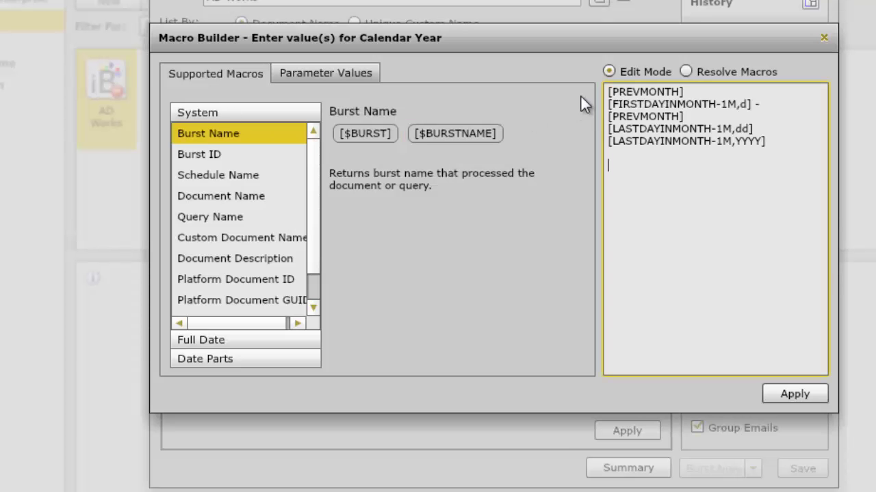
{"action": "left_click", "coordinate": [687, 72]}
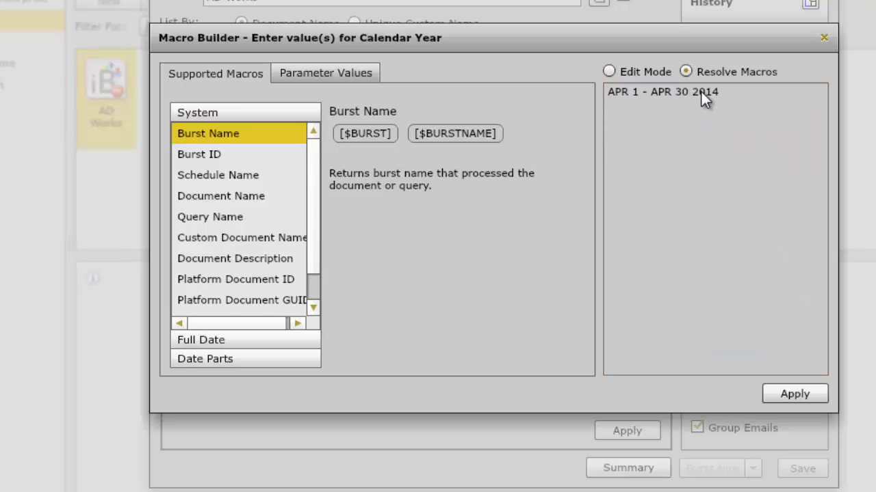
{"action": "left_click", "coordinate": [609, 72]}
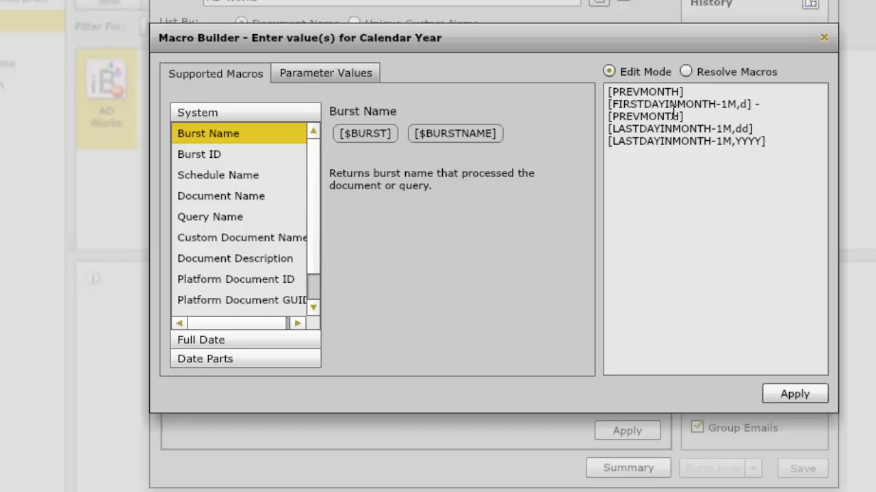
{"action": "left_click", "coordinate": [686, 72]}
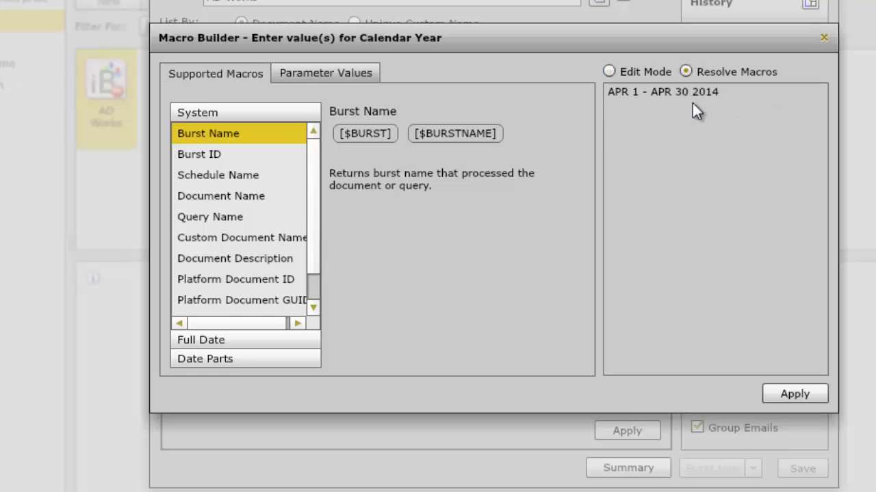
{"action": "left_click", "coordinate": [610, 71]}
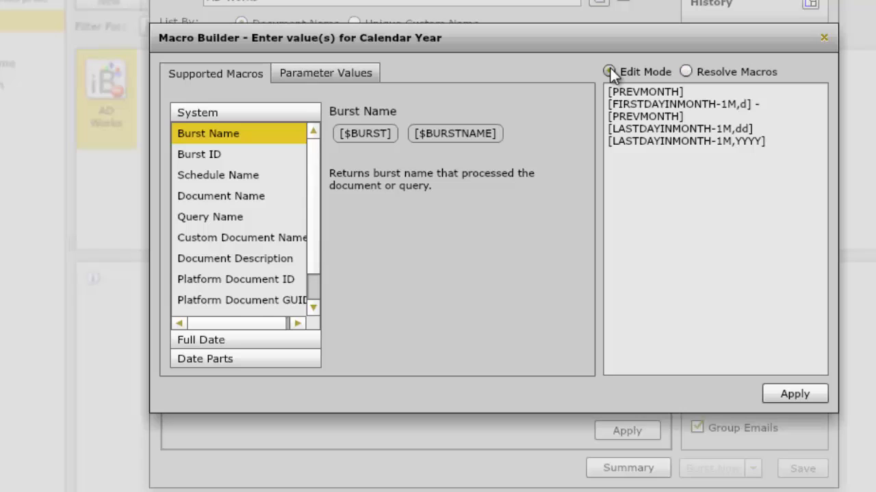
{"action": "left_click", "coordinate": [701, 116]}
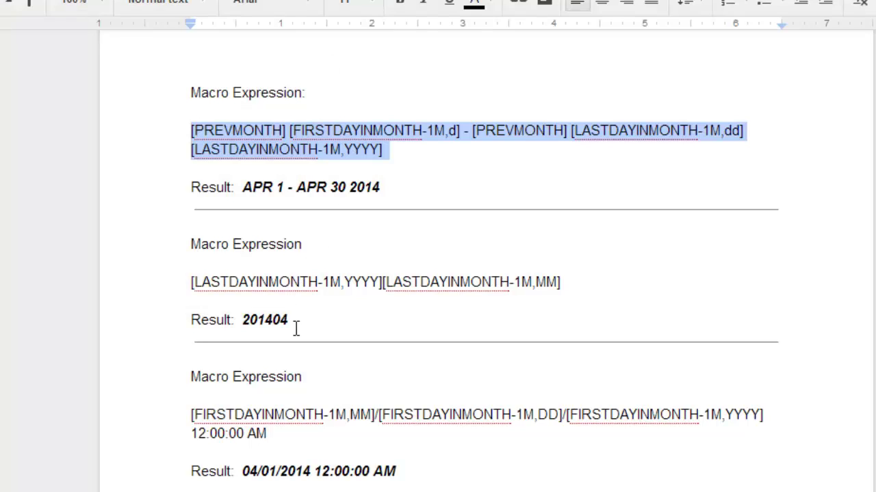
- Switch to the InfoBurst Macros document in Google Docs and copy the expression [LASTDAYINMONTH-1M,YYYY][LASTDAYINMONTH-1M,MM]
{"action": "left_click", "coordinate": [261, 321]}
{"action": "left_click_drag", "start_coordinate": [244, 321], "coordinate": [288, 316]}
{"action": "left_click_drag", "start_coordinate": [193, 282], "coordinate": [582, 274]}
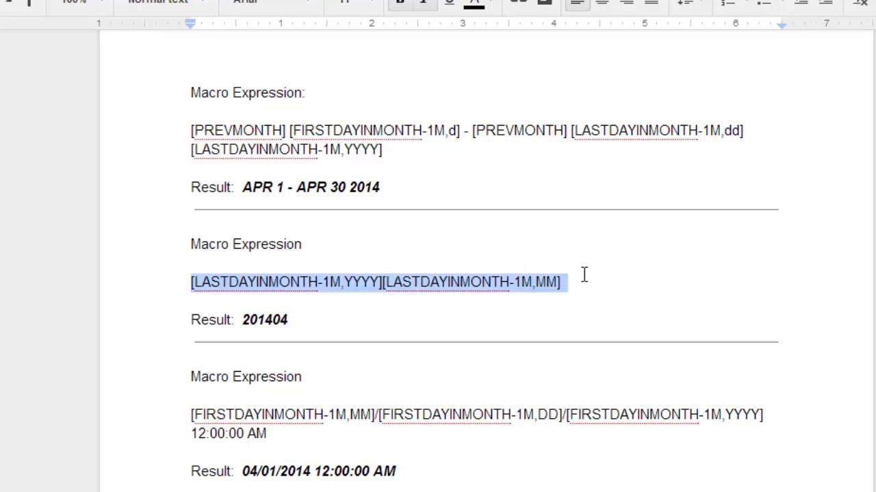
{"action": "right_click", "coordinate": [547, 278]}
{"action": "left_click", "coordinate": [600, 36]}
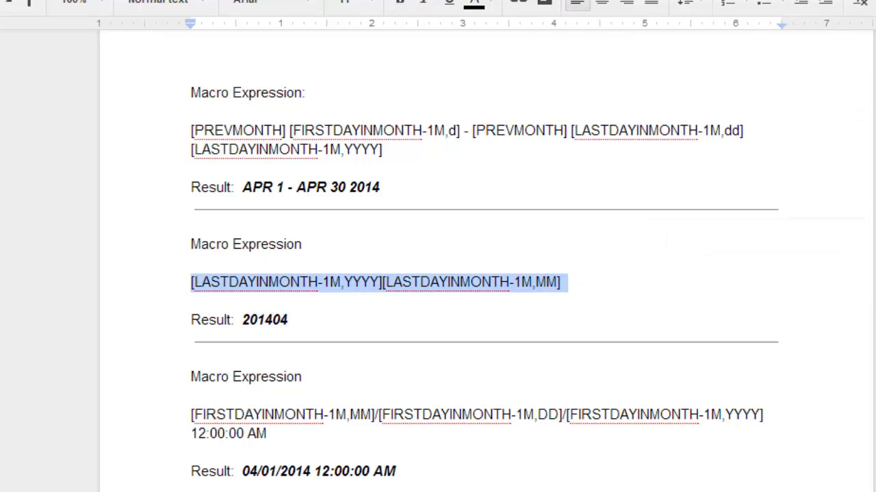
- Back in InfoBurst's Macro Builder, replace the expression with the copied [LASTDAYINMONTH-1M,YYYY][LASTDAYINMONTH-1M,MM] and resolve the macros
{"action": "key", "text": "alt+Tab"}
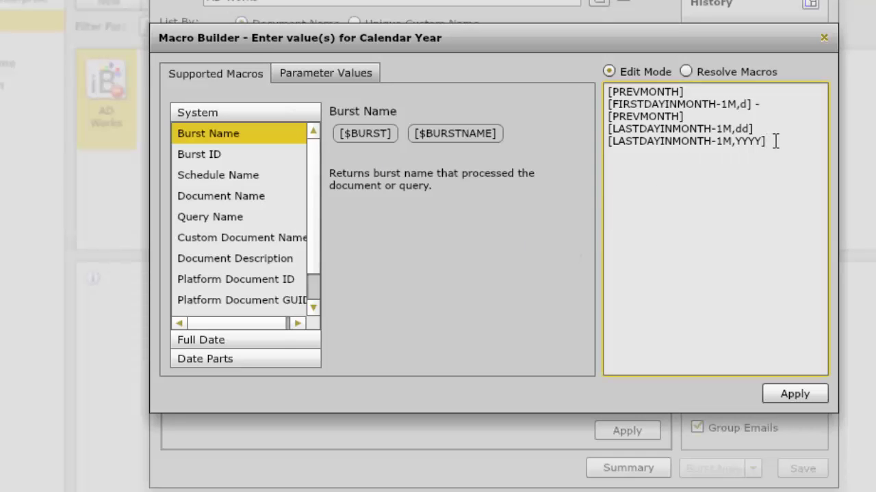
{"action": "left_click_drag", "start_coordinate": [776, 141], "coordinate": [562, 79]}
{"action": "key", "text": "BackSpace"}
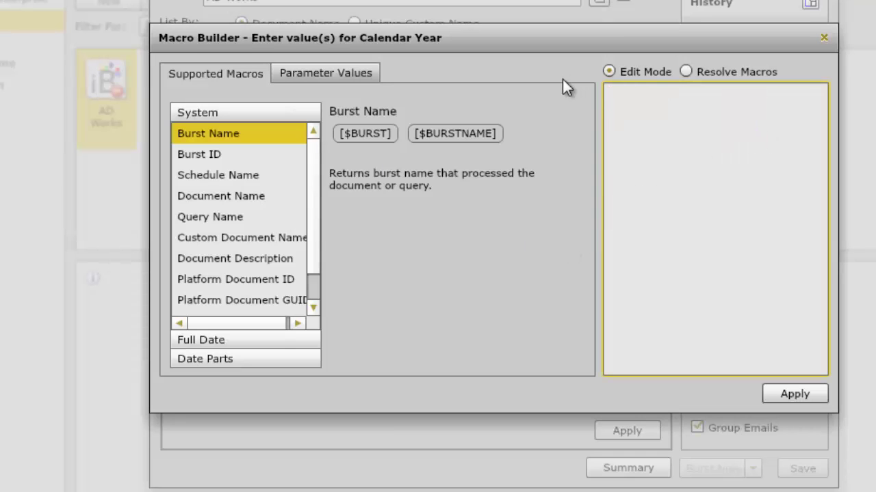
{"action": "key", "text": "ctrl+v"}
{"action": "left_click", "coordinate": [685, 71]}
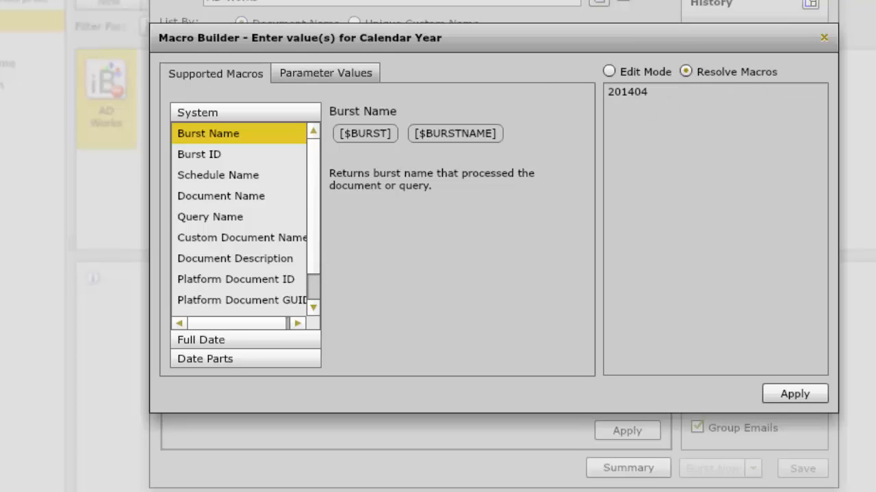
- Return to the InfoBurst Macros document in Google Docs and copy the third expression, built from FIRSTDAYINMONTH-1M macros and ending in 12:00:00 AM
{"action": "key", "text": "alt+Tab"}
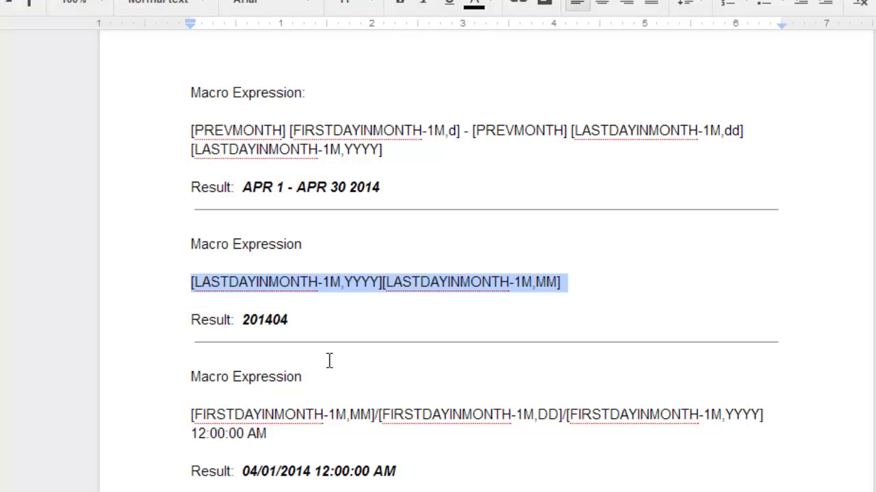
{"action": "scroll", "coordinate": [329, 360], "scroll_direction": "down", "scroll_amount": 3}
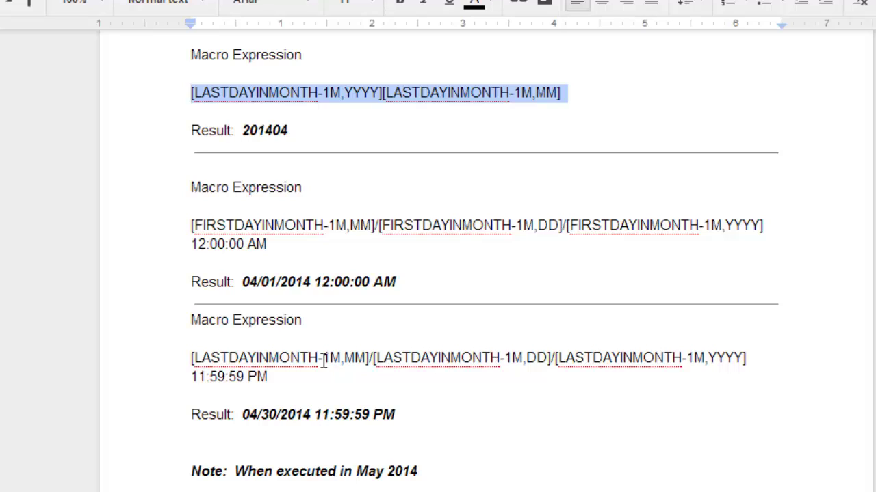
{"action": "left_click", "coordinate": [248, 280]}
{"action": "left_click_drag", "start_coordinate": [248, 279], "coordinate": [389, 277]}
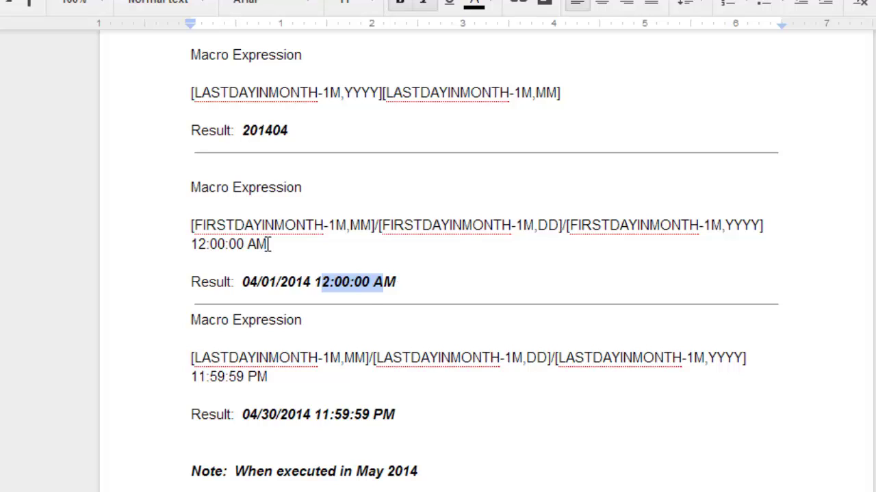
{"action": "left_click_drag", "start_coordinate": [268, 244], "coordinate": [194, 229]}
{"action": "right_click", "coordinate": [215, 231]}
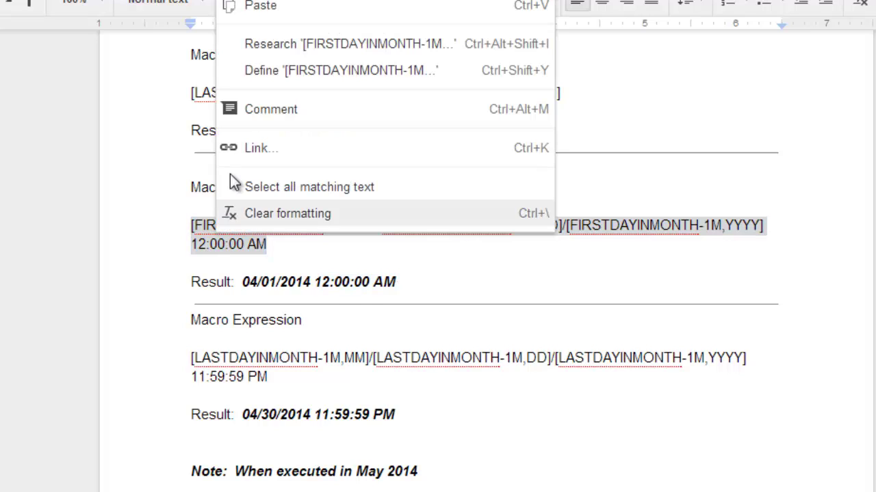
{"action": "left_click", "coordinate": [243, 2]}
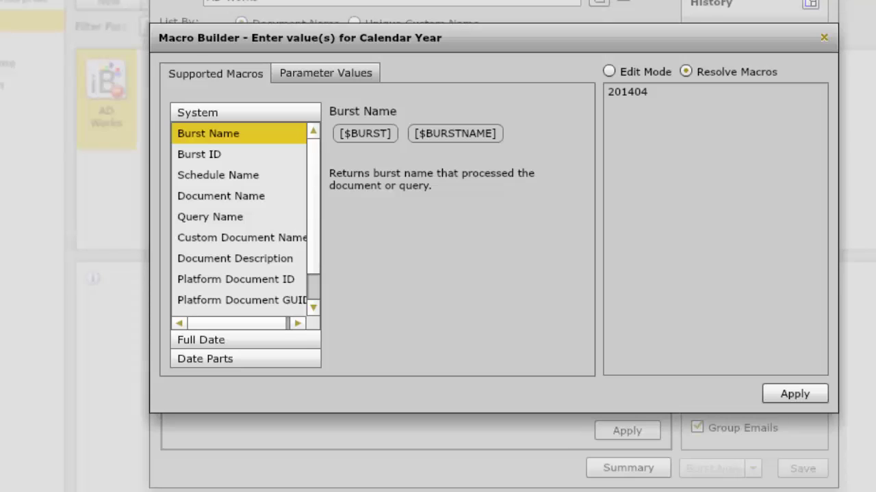
- In InfoBurst's Macro Builder, replace the expression with [FIRSTDAYINMONTH-1M,MM]/[FIRSTDAYINMONTH-1M,DD]/[FIRSTDAYINMONTH-1M,YYYY] 12:00:00 AM and resolve the macros
{"action": "left_click", "coordinate": [610, 71]}
{"action": "left_click_drag", "start_coordinate": [784, 117], "coordinate": [600, 84]}
{"action": "type", "text": "[FIRSTDAYINMONTH-1M,MM]/[FIRSTDAYINMONTH-1M,DD]/[FIRSTDAYINMONTH-1M,YYYY] 12:00:00 AM"}
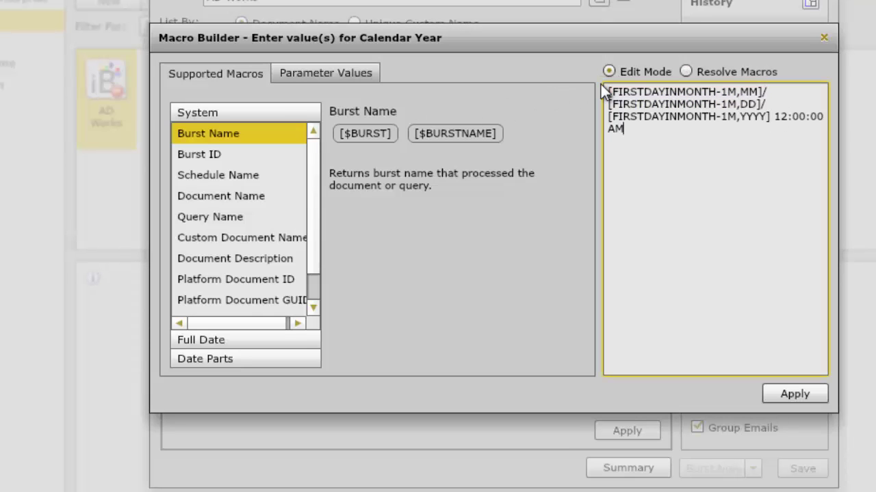
{"action": "left_click", "coordinate": [686, 72]}
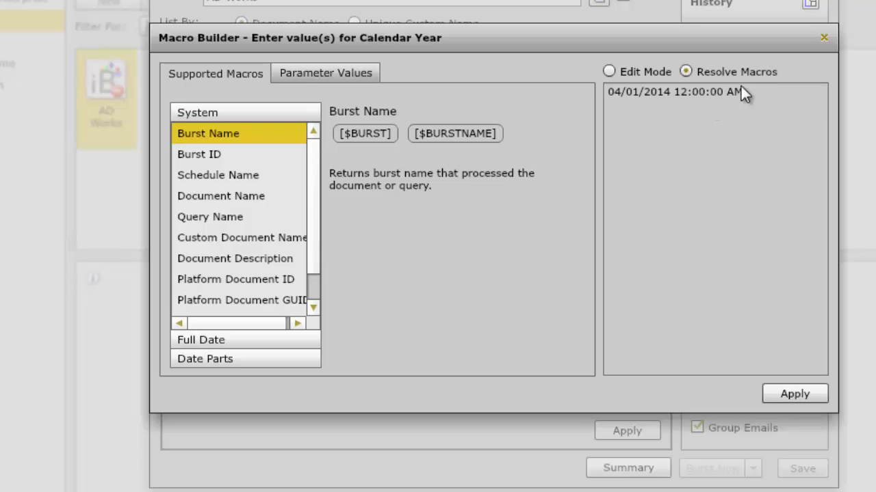
- Replace the macro expression with 2003 in the Macro Builder, then apply it as the Calendar Year parameter value of the document
{"action": "left_click", "coordinate": [609, 71]}
{"action": "left_click_drag", "start_coordinate": [682, 165], "coordinate": [564, 86]}
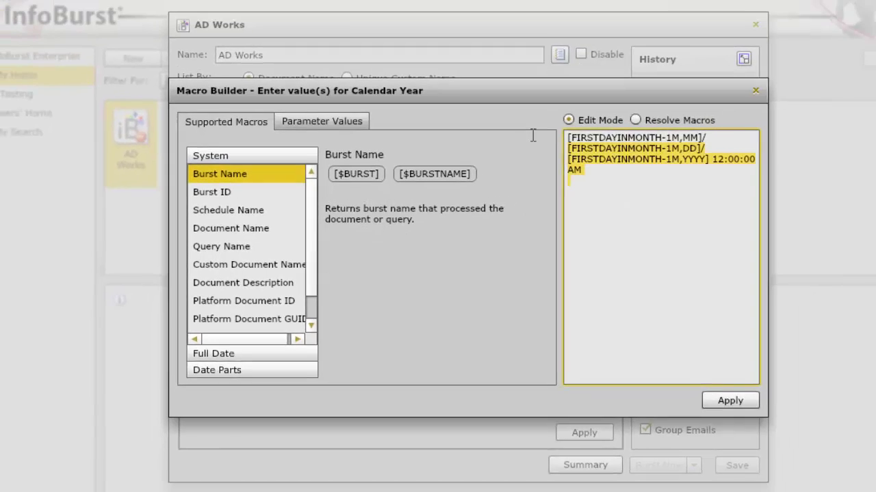
{"action": "type", "text": "2003"}
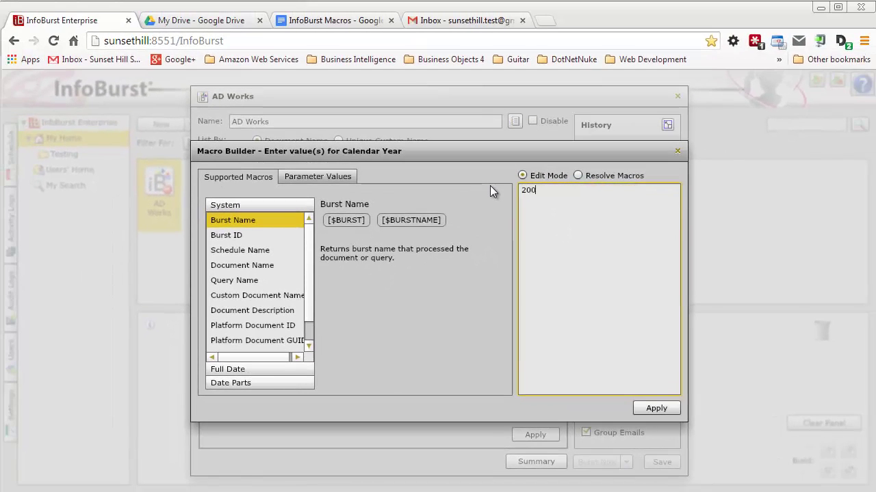
{"action": "left_click", "coordinate": [651, 409]}
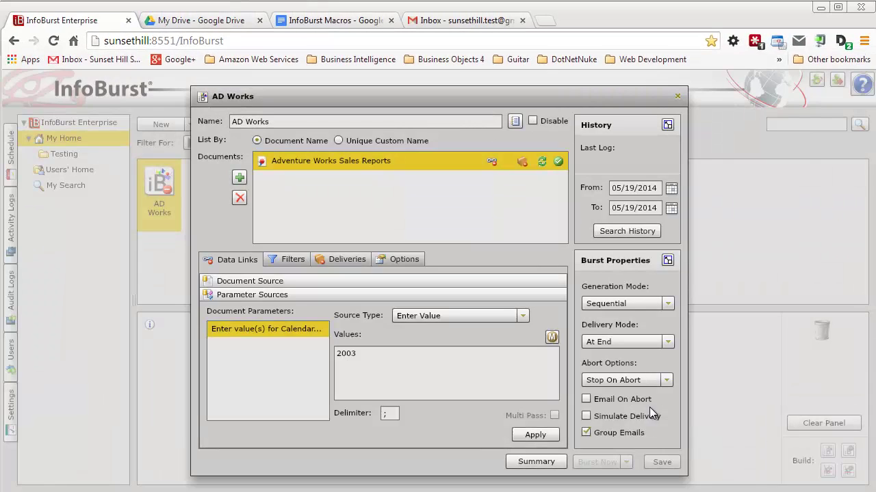
{"action": "left_click", "coordinate": [381, 355]}
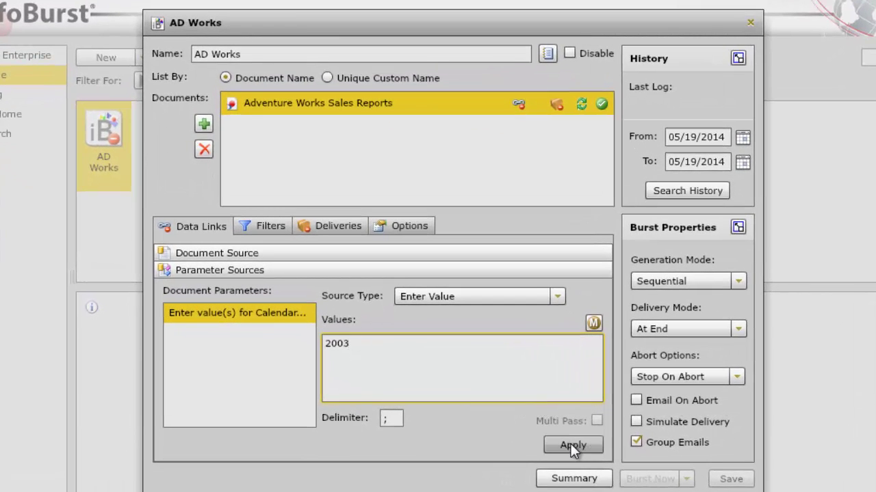
{"action": "left_click", "coordinate": [572, 445]}
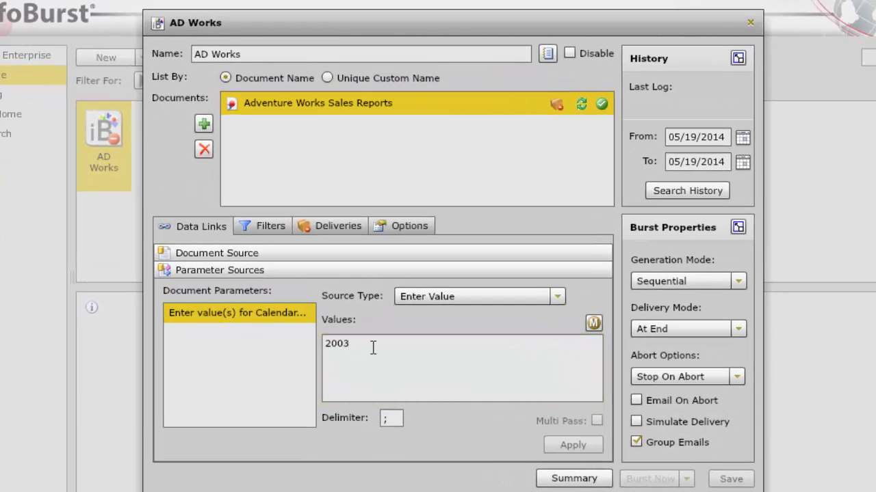
- Add Country Code as a document filter sourced from the report variable, leaving Exclude These Values off
{"action": "left_click", "coordinate": [265, 227]}
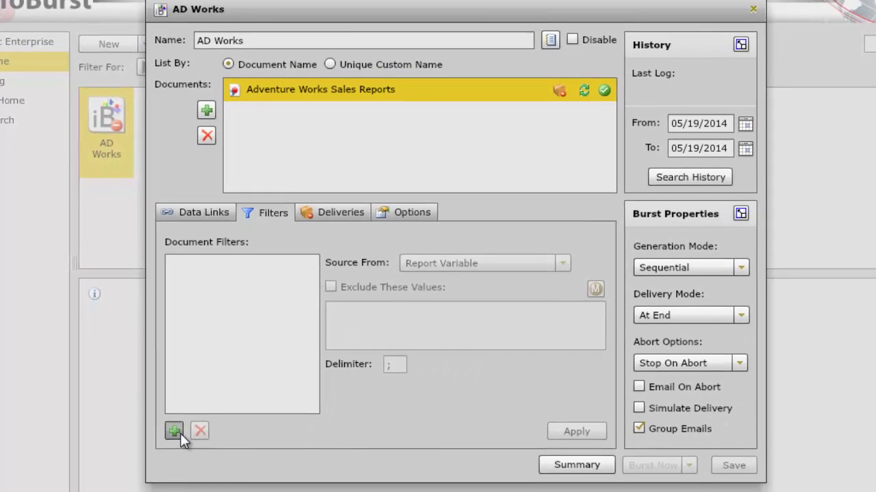
{"action": "left_click", "coordinate": [175, 446]}
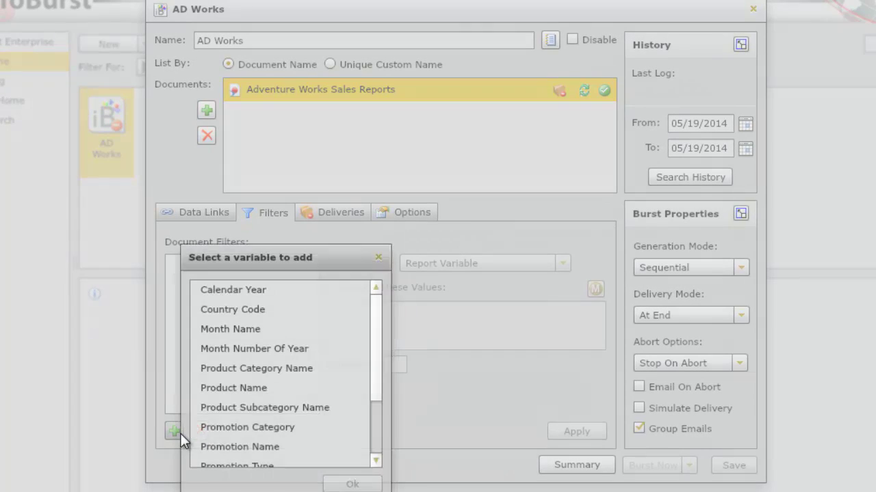
{"action": "left_click", "coordinate": [262, 311]}
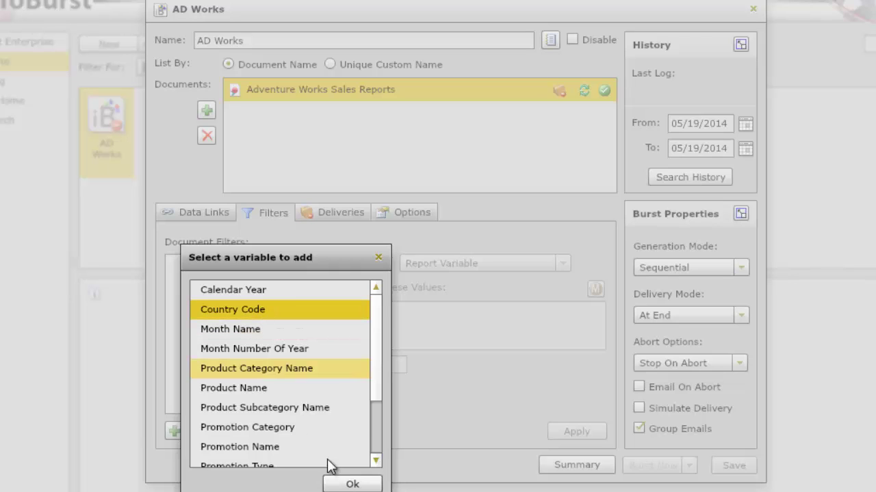
{"action": "left_click", "coordinate": [353, 484]}
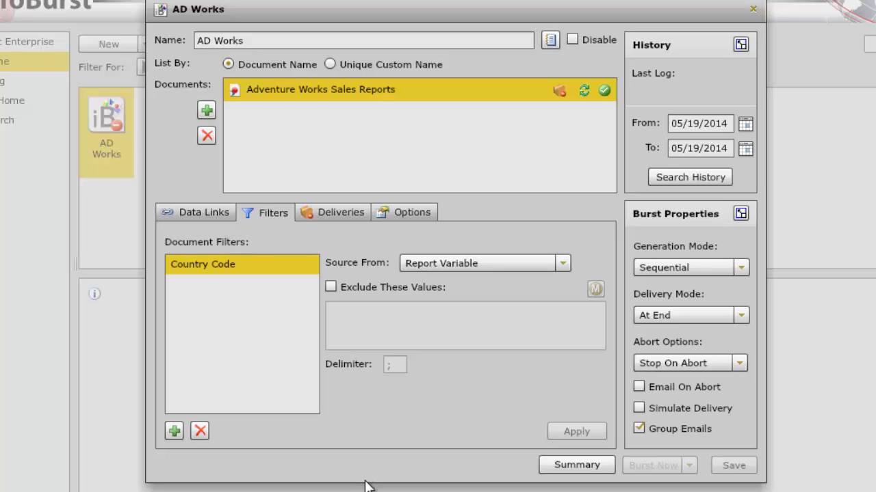
{"action": "left_click", "coordinate": [331, 287]}
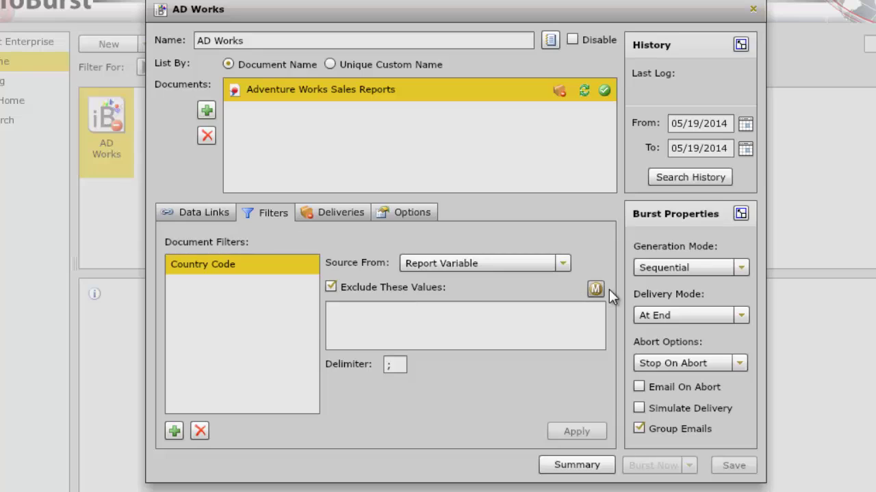
{"action": "left_click", "coordinate": [330, 287]}
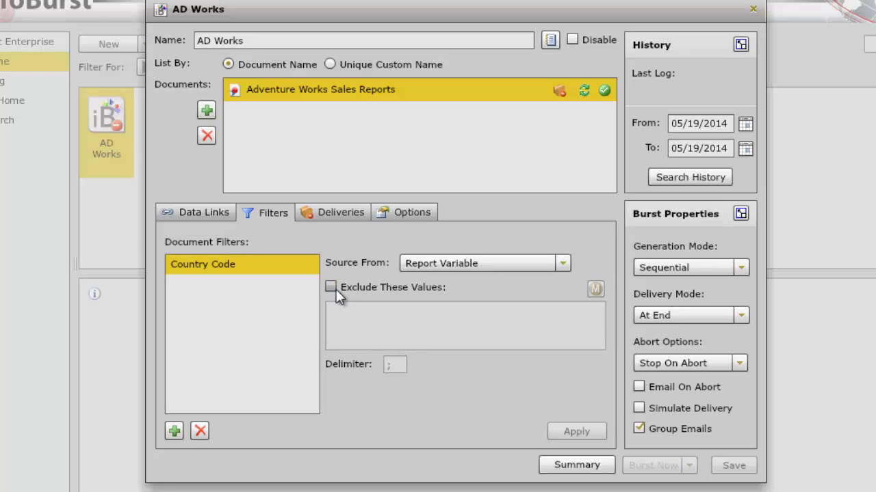
- Add a delivery to the Adventure Works Sales Reports document from the Business Objects Reports template in My Home
{"action": "left_click", "coordinate": [334, 212]}
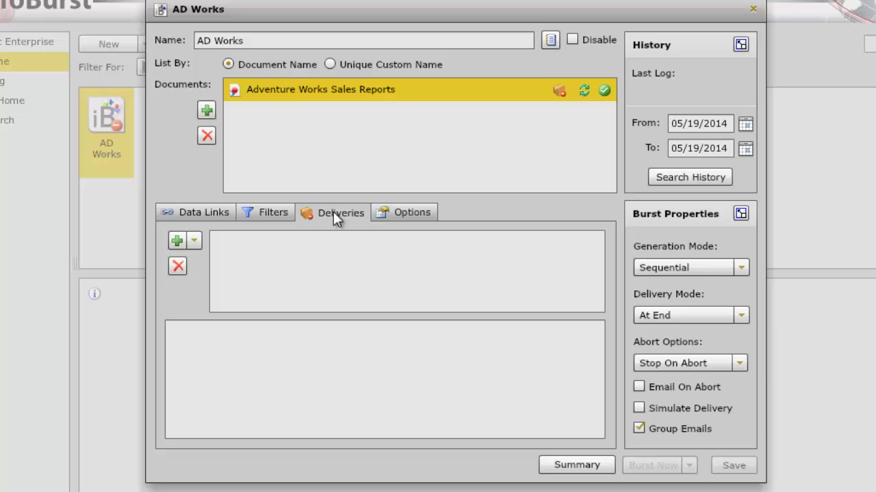
{"action": "left_click", "coordinate": [194, 241]}
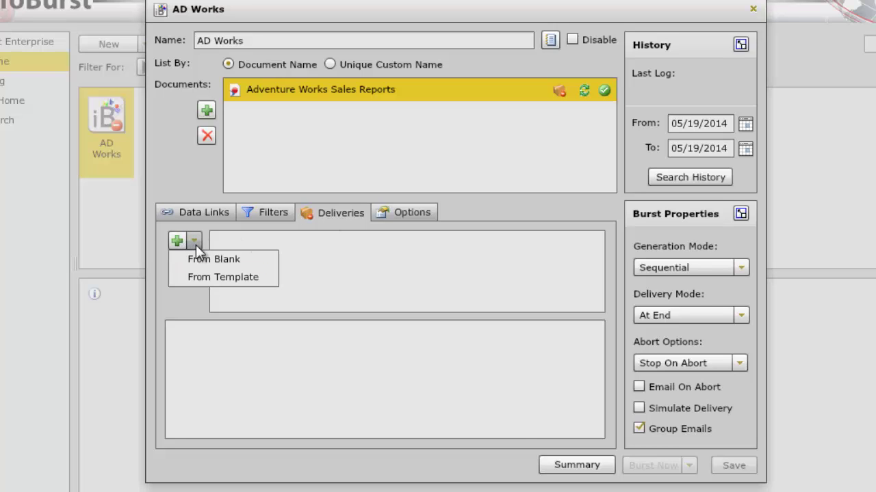
{"action": "left_click", "coordinate": [230, 275]}
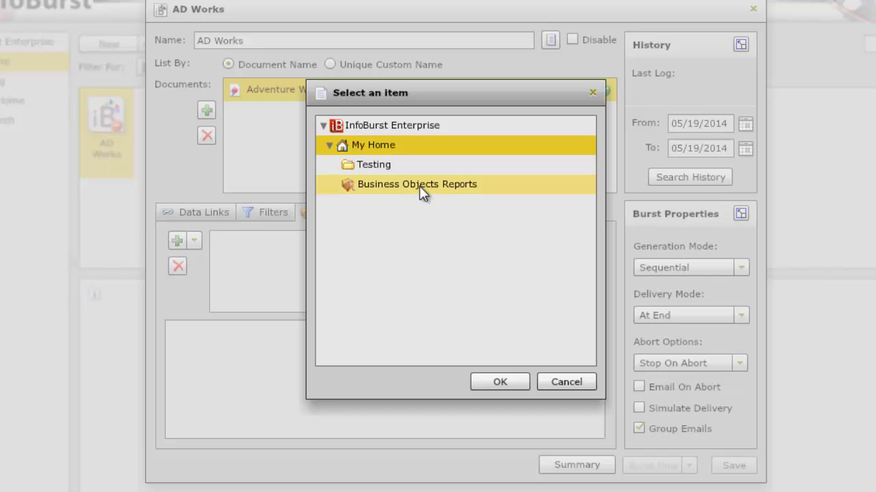
{"action": "left_click", "coordinate": [420, 186]}
{"action": "left_click", "coordinate": [419, 186]}
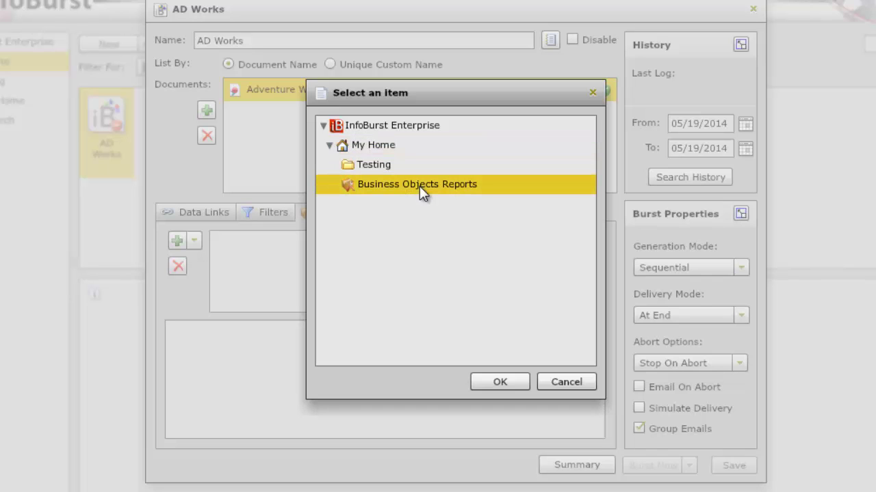
{"action": "left_click", "coordinate": [500, 385]}
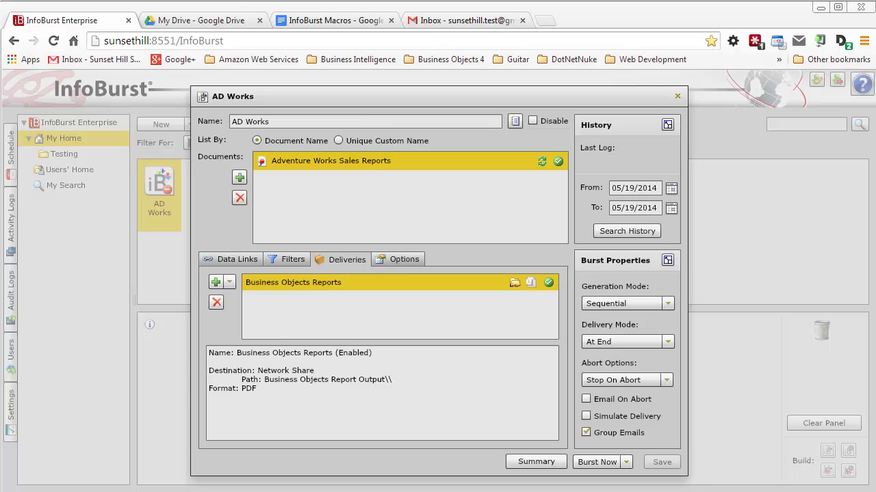
- Set the Business Objects Reports delivery's file name to [=Enter value(s) for Calendar Year] Sales Report for - [=Country Code], checking the resolved macros before applying
{"action": "double_click", "coordinate": [316, 290]}
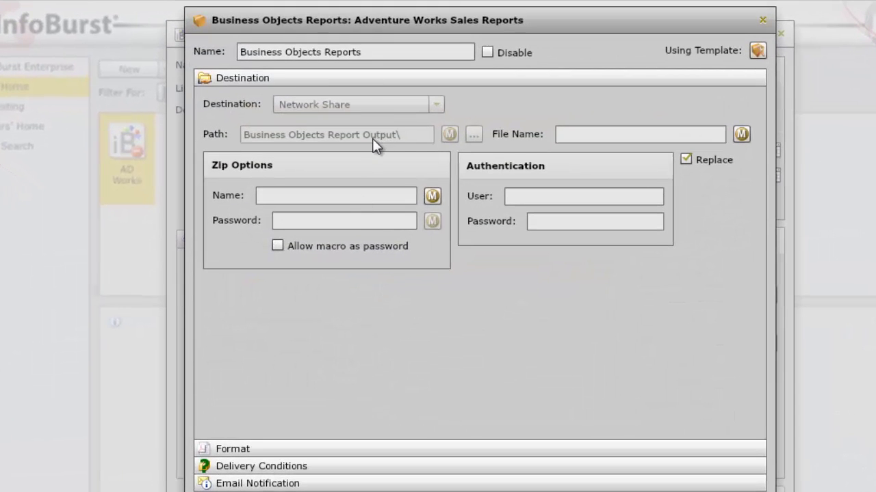
{"action": "mouse_move", "coordinate": [403, 138]}
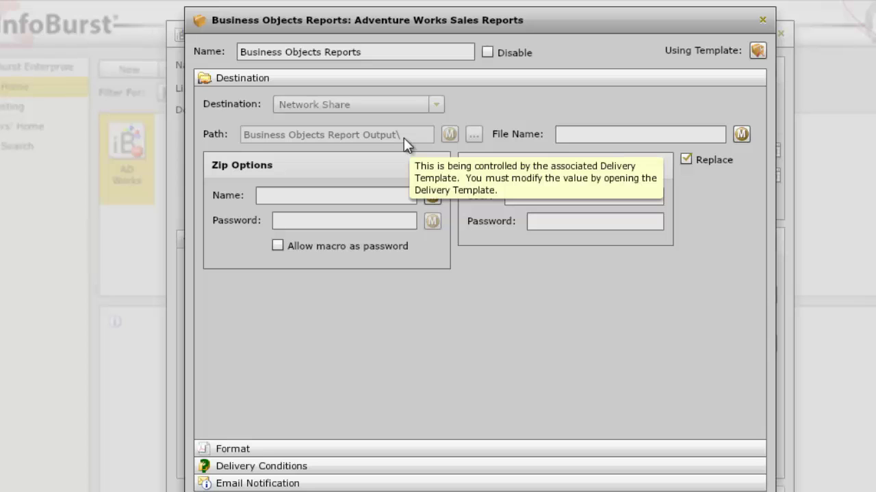
{"action": "left_click", "coordinate": [600, 135]}
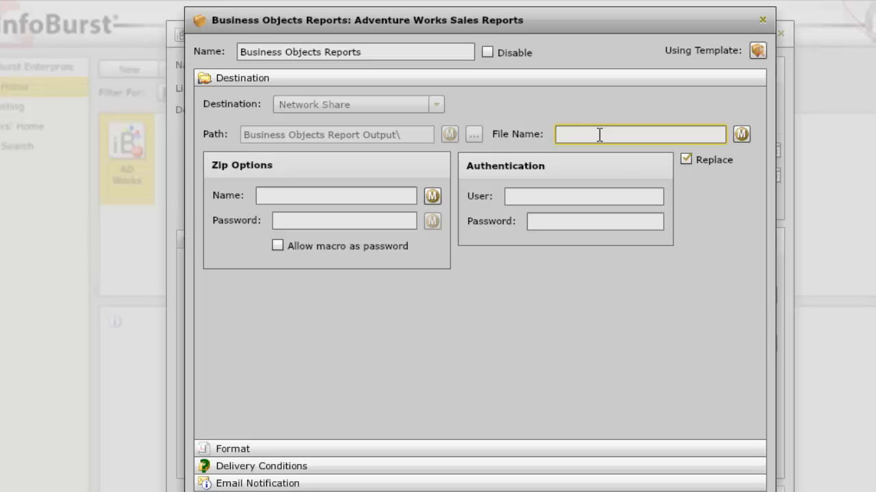
{"action": "left_click", "coordinate": [741, 135]}
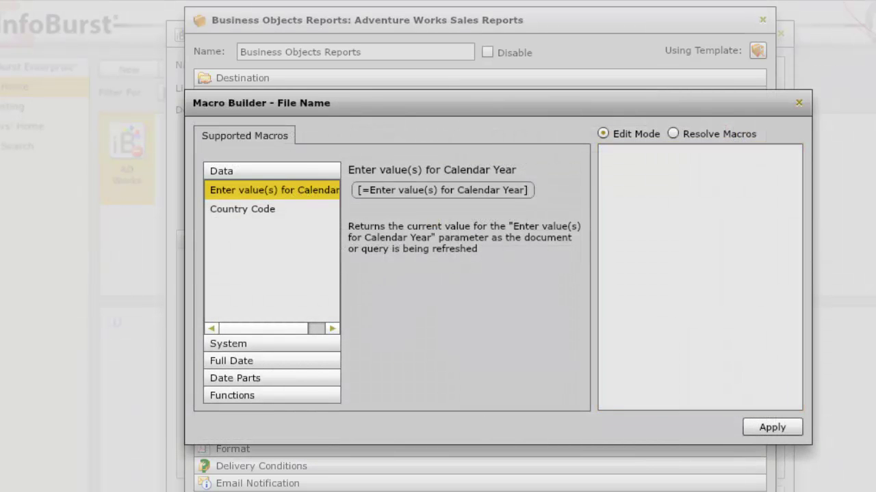
{"action": "left_click_drag", "start_coordinate": [527, 190], "coordinate": [688, 173]}
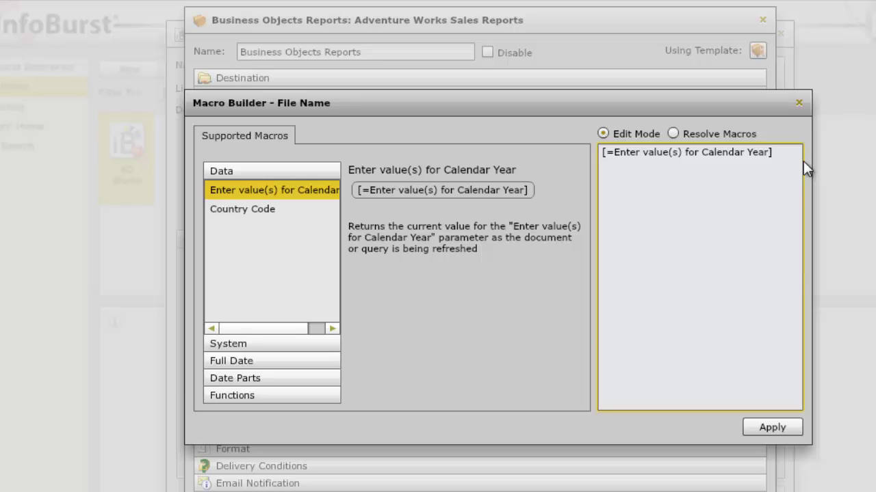
{"action": "type", "text": "Sales Report R"}
{"action": "key", "text": "BackSpace"}
{"action": "type", "text": "for -"}
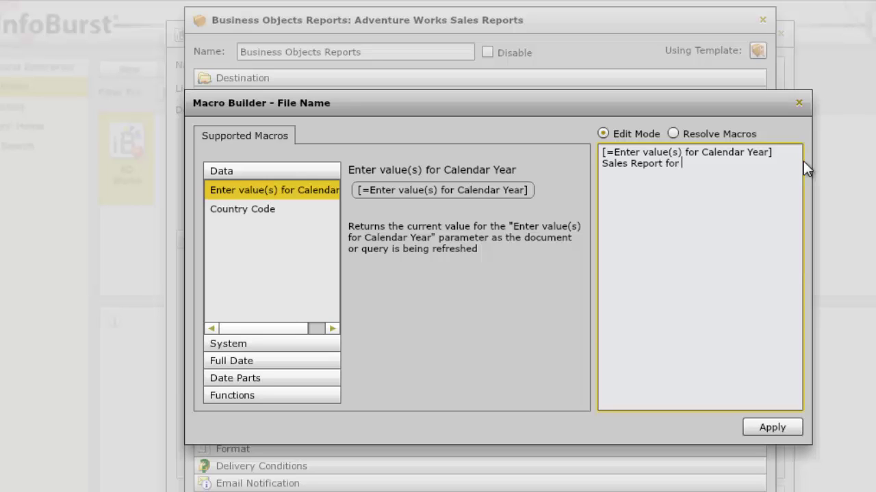
{"action": "left_click_drag", "start_coordinate": [230, 207], "coordinate": [739, 184]}
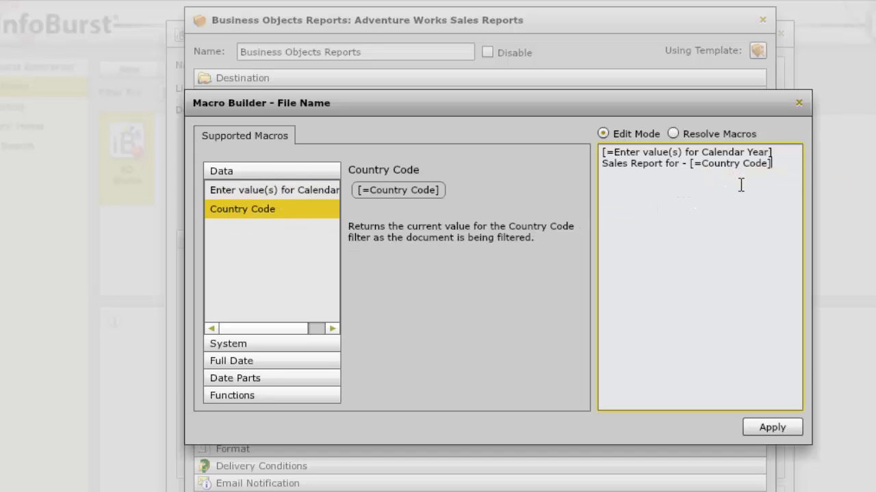
{"action": "left_click", "coordinate": [676, 134]}
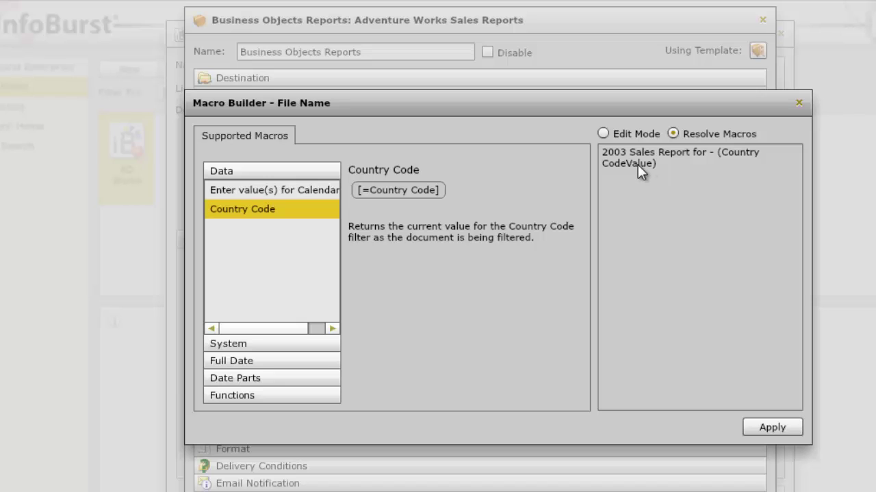
{"action": "left_click", "coordinate": [767, 427]}
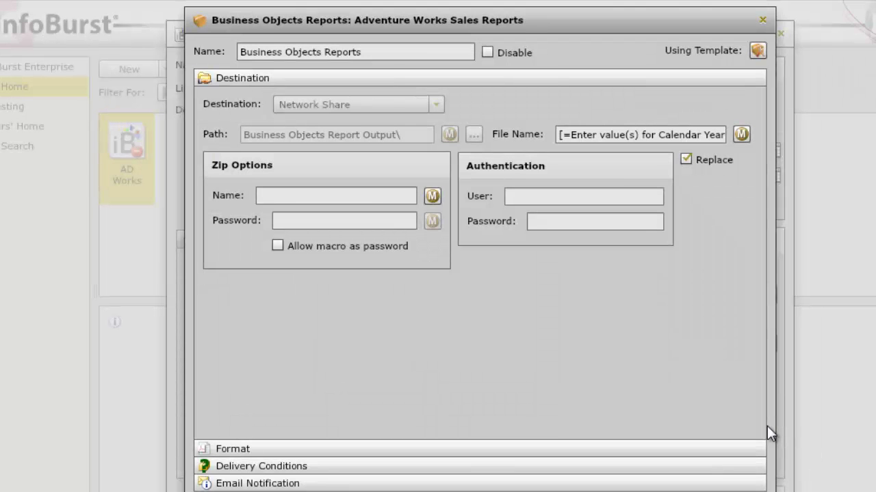
- Enable Perform Split in the delivery's format settings with only the Country and Category report tab included, and save the delivery
{"action": "left_click", "coordinate": [335, 197]}
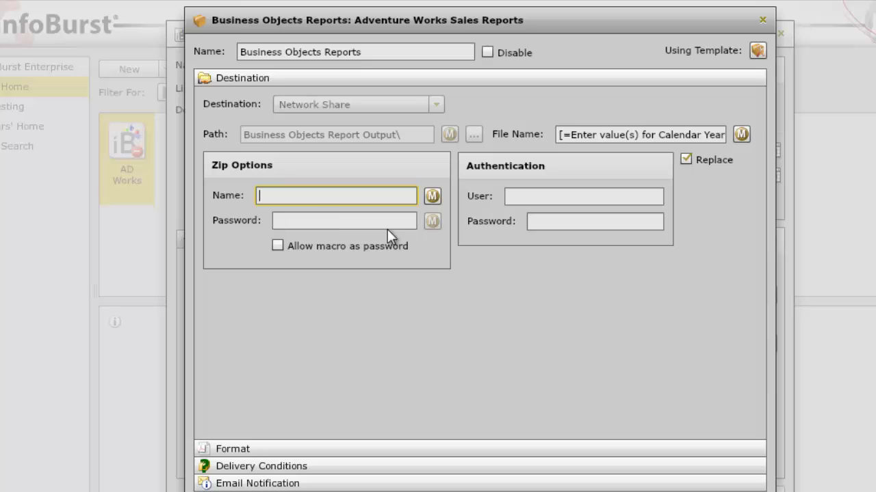
{"action": "mouse_move", "coordinate": [425, 224]}
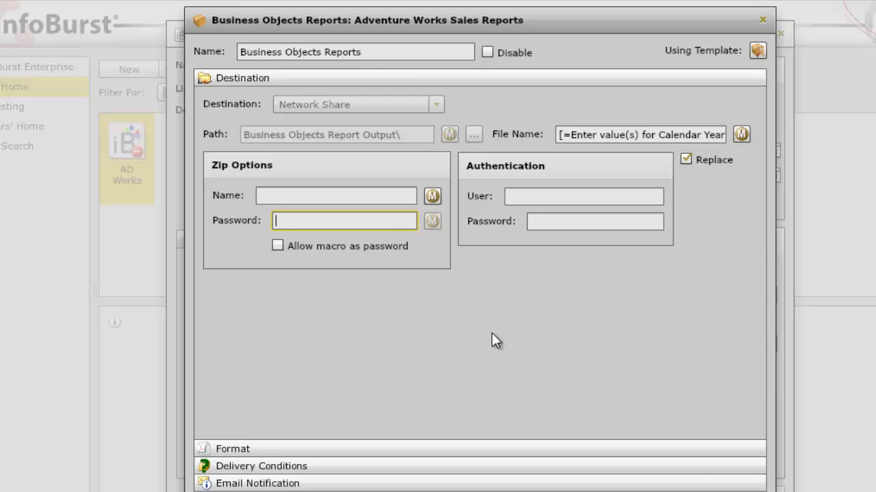
{"action": "left_click", "coordinate": [236, 451]}
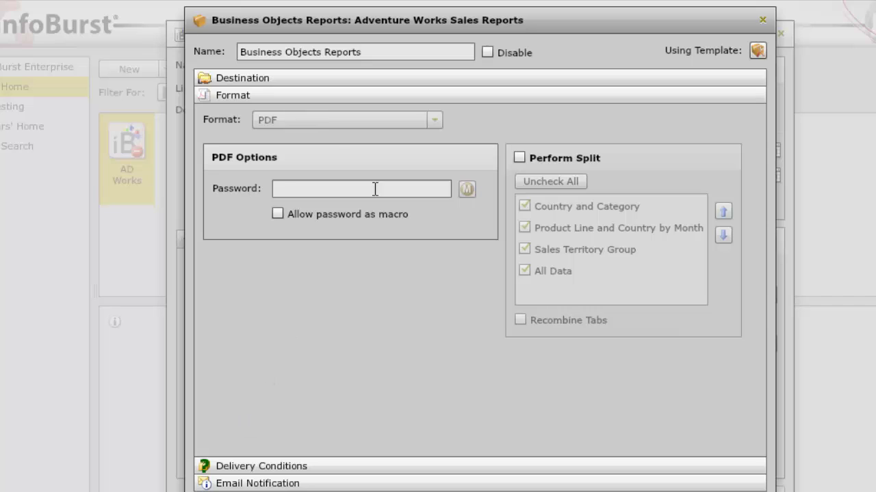
{"action": "mouse_move", "coordinate": [309, 125]}
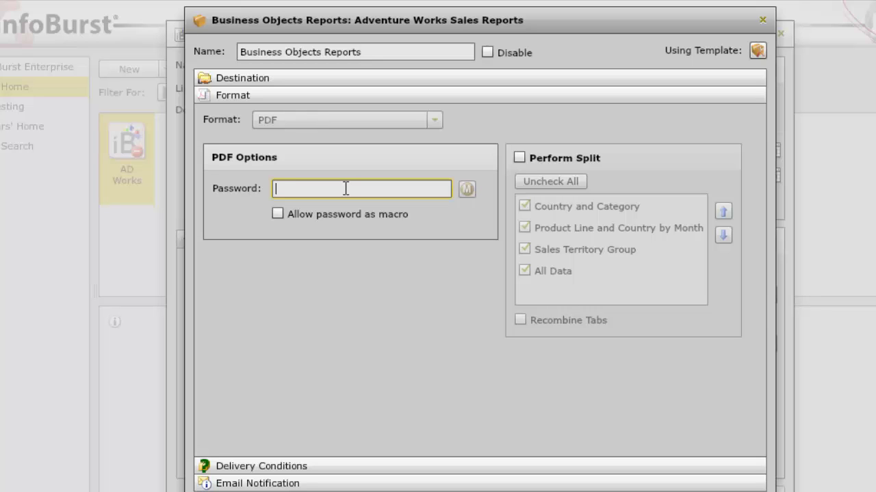
{"action": "left_click", "coordinate": [520, 158]}
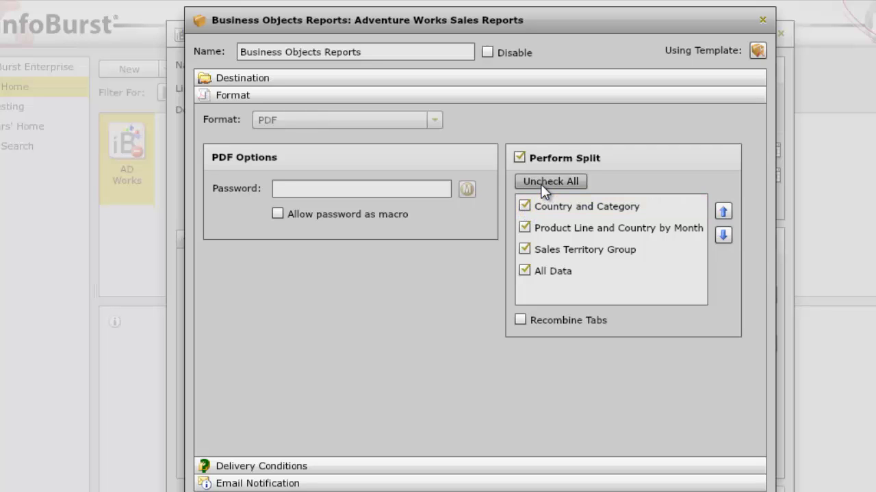
{"action": "left_click", "coordinate": [540, 183]}
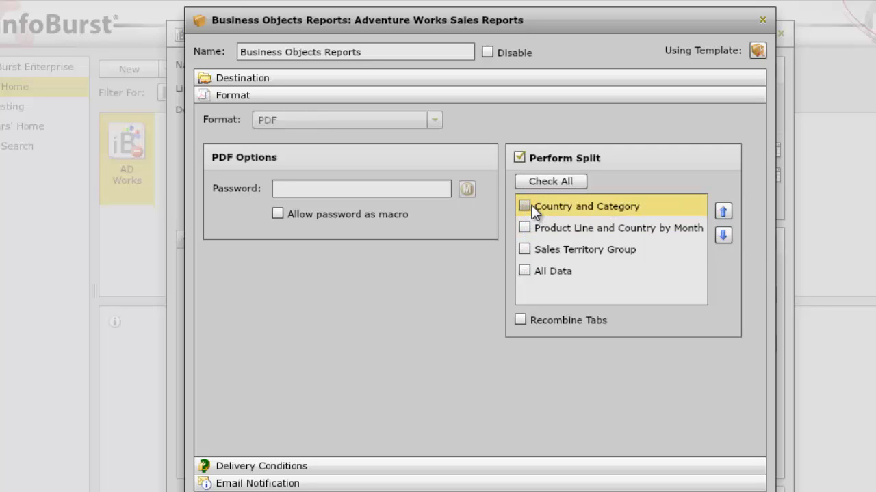
{"action": "left_click", "coordinate": [534, 208]}
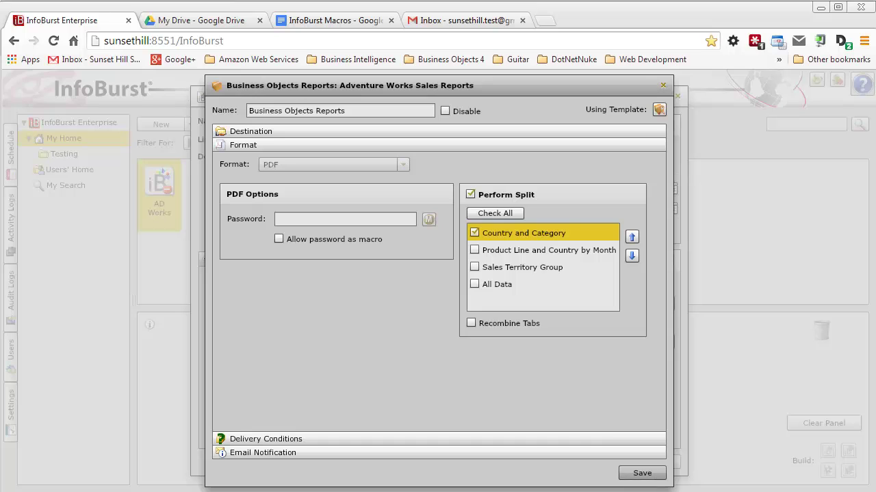
{"action": "left_click", "coordinate": [641, 474]}
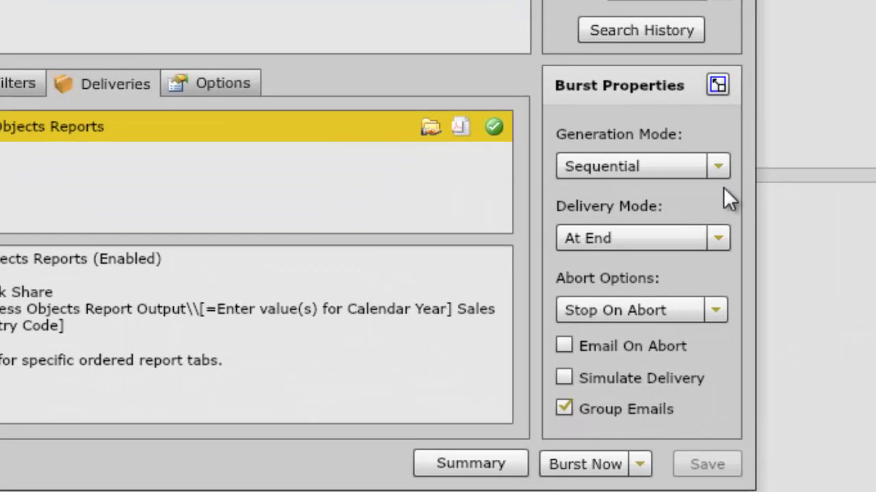
- Review the burst's Delivery Mode and Abort Options choices, keeping At End and Stop On Abort
{"action": "left_click", "coordinate": [718, 240]}
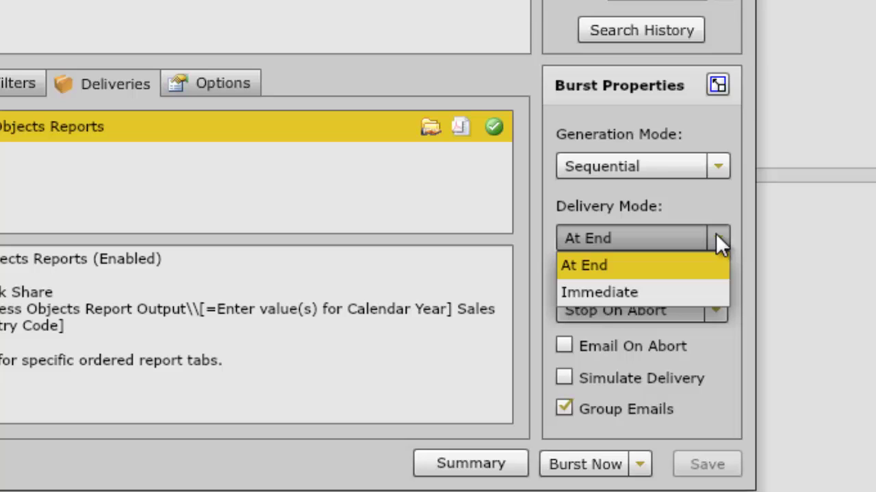
{"action": "left_click", "coordinate": [698, 268]}
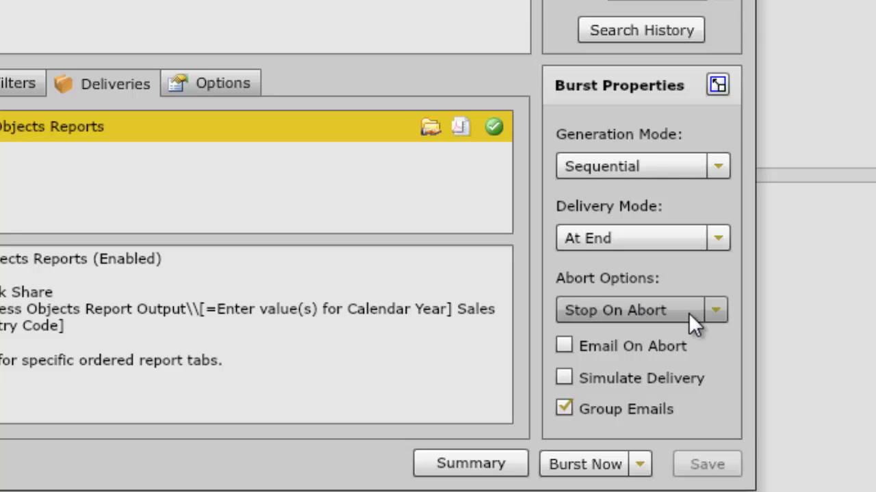
{"action": "left_click", "coordinate": [717, 310]}
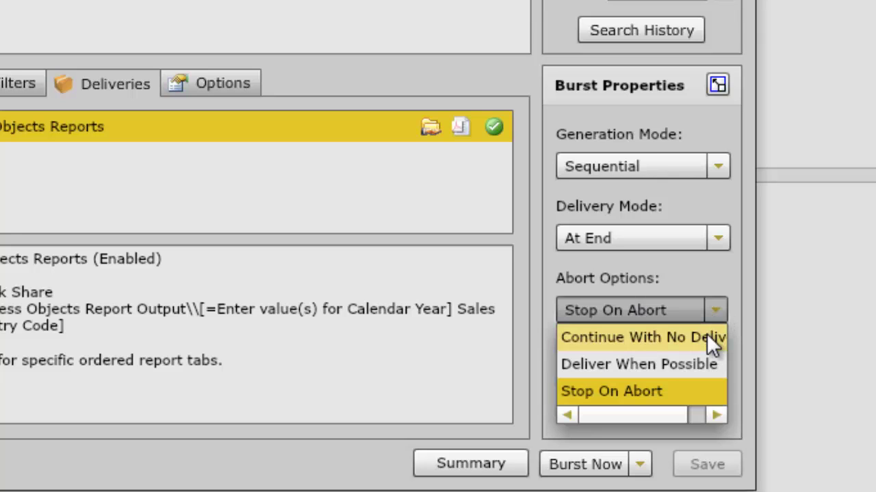
{"action": "left_click", "coordinate": [720, 275]}
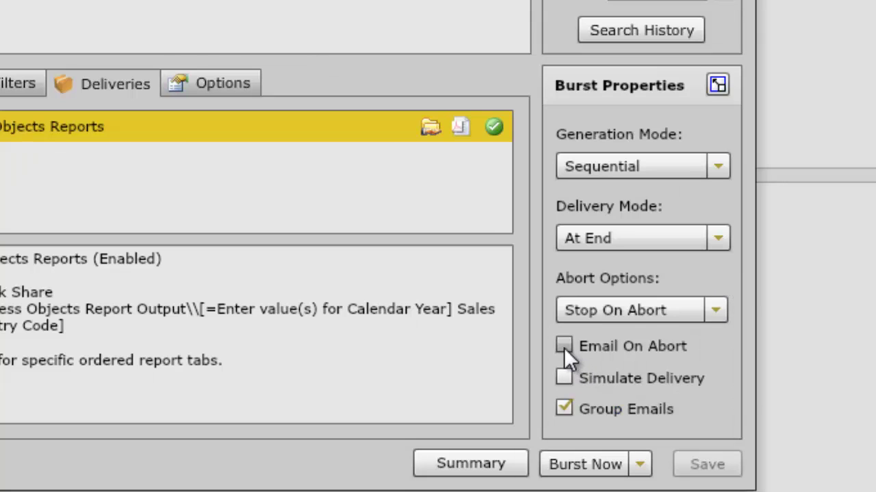
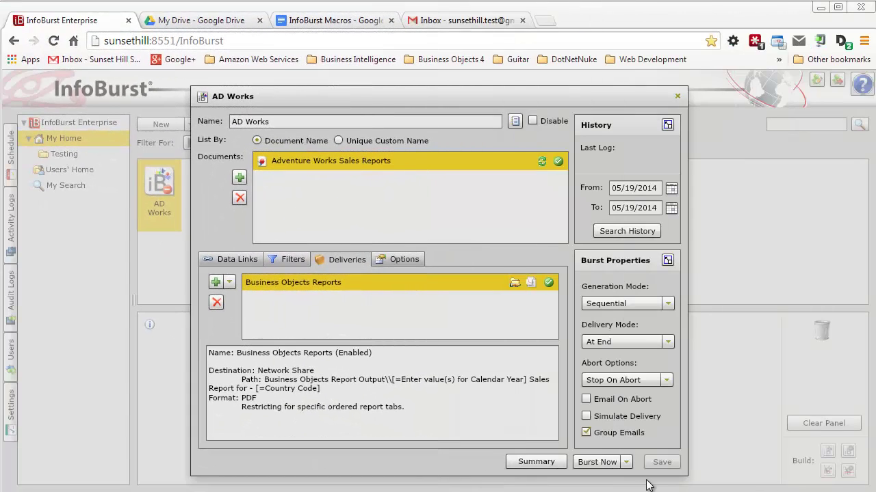
- Run the AD Works burst immediately with its Activity Log open, and show the log as a timeline
{"action": "left_click", "coordinate": [626, 463]}
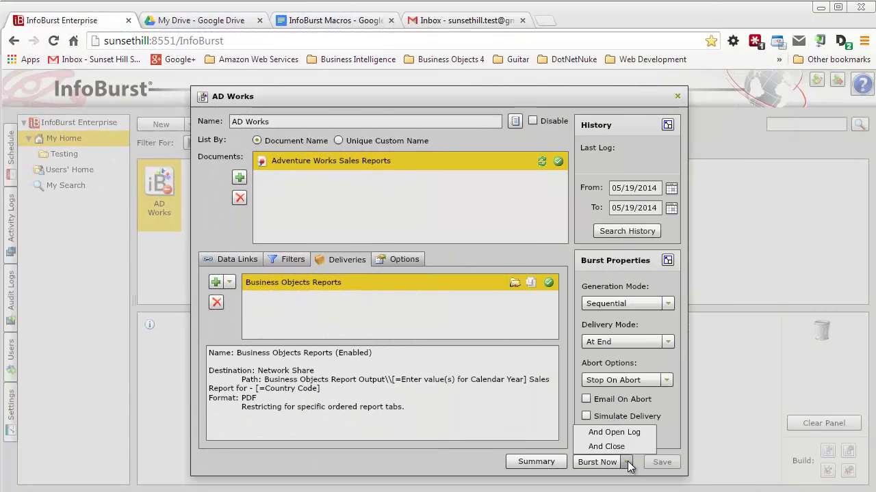
{"action": "left_click", "coordinate": [597, 463]}
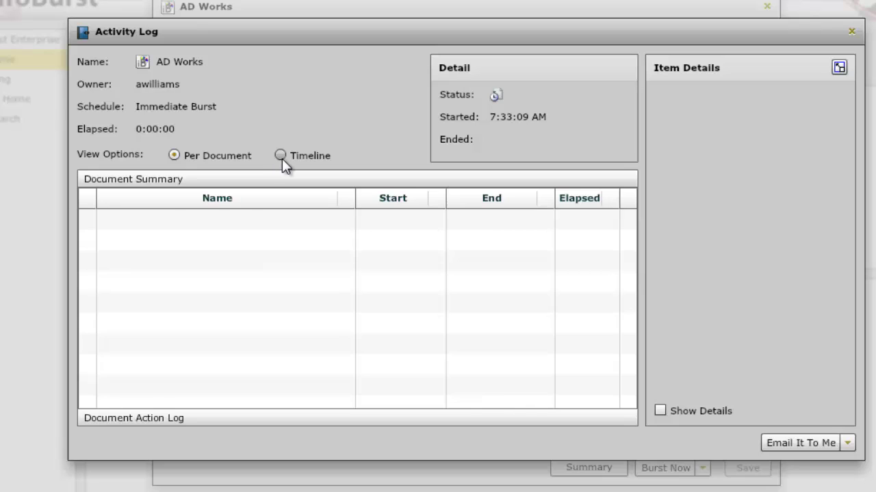
{"action": "left_click", "coordinate": [281, 155]}
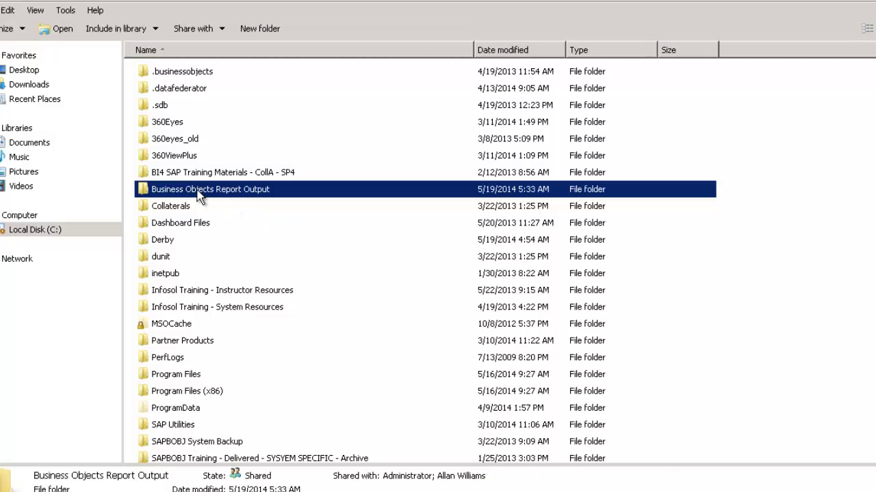
- Open the Business Objects Report Output folder and examine the delivered Canada (CA) and United States (US) sales report PDFs
{"action": "double_click", "coordinate": [229, 195]}
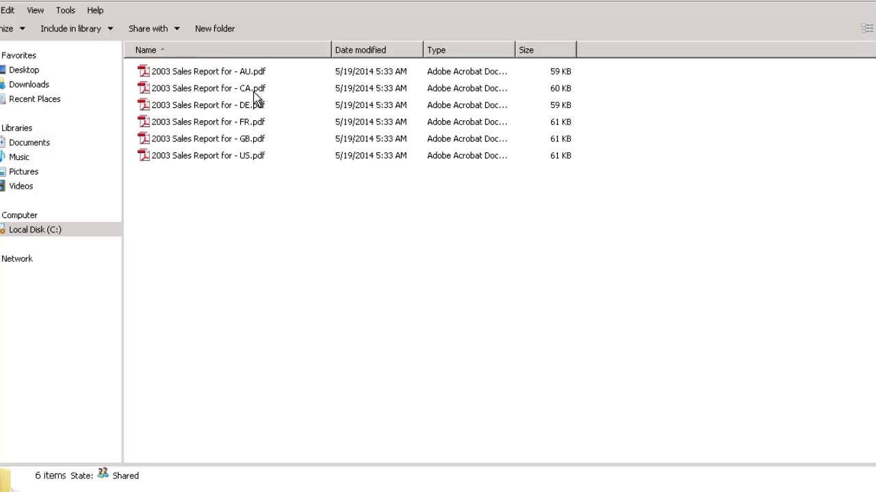
{"action": "left_click", "coordinate": [197, 93]}
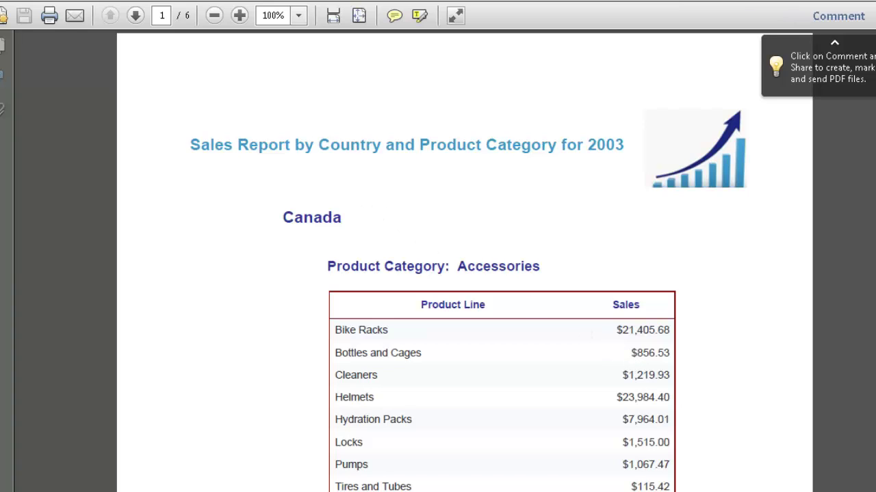
{"action": "scroll", "coordinate": [465, 261], "scroll_direction": "down", "scroll_amount": 15}
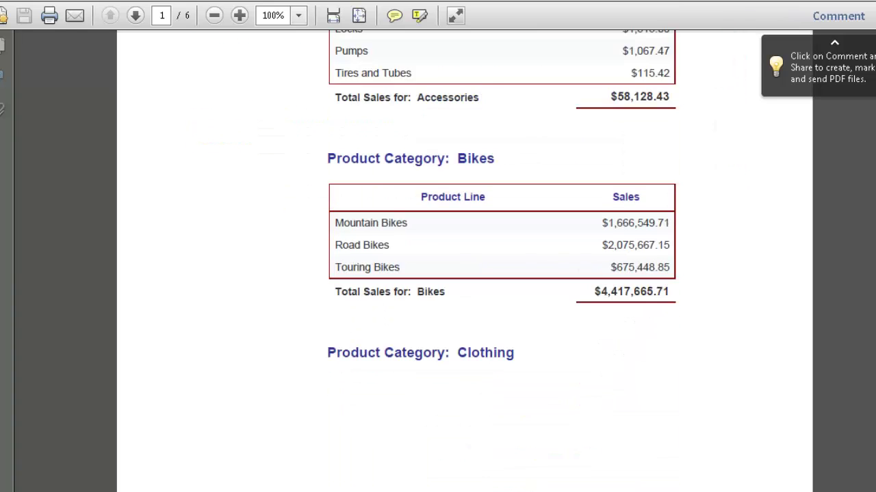
{"action": "scroll", "coordinate": [465, 261], "scroll_direction": "down", "scroll_amount": 10}
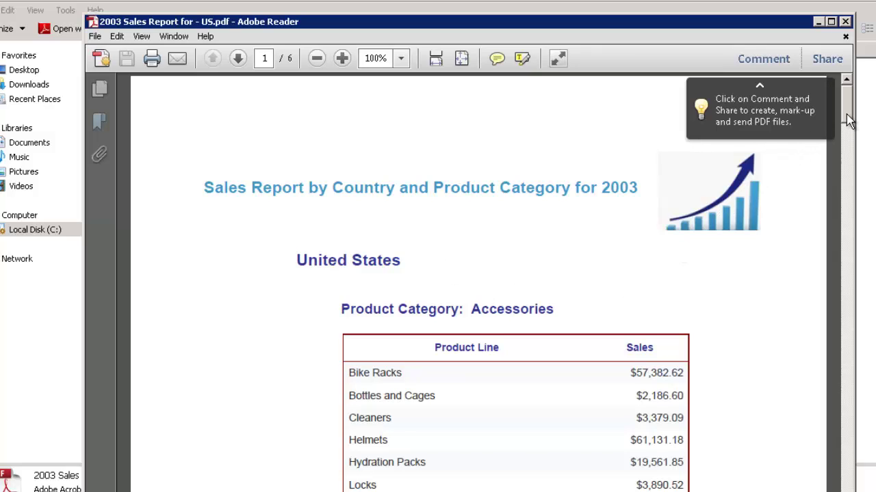
{"action": "mouse_move", "coordinate": [848, 120]}
{"action": "left_mouse_down"}
{"action": "mouse_move", "coordinate": [848, 128]}
{"action": "mouse_move", "coordinate": [845, 122]}
{"action": "left_mouse_up"}
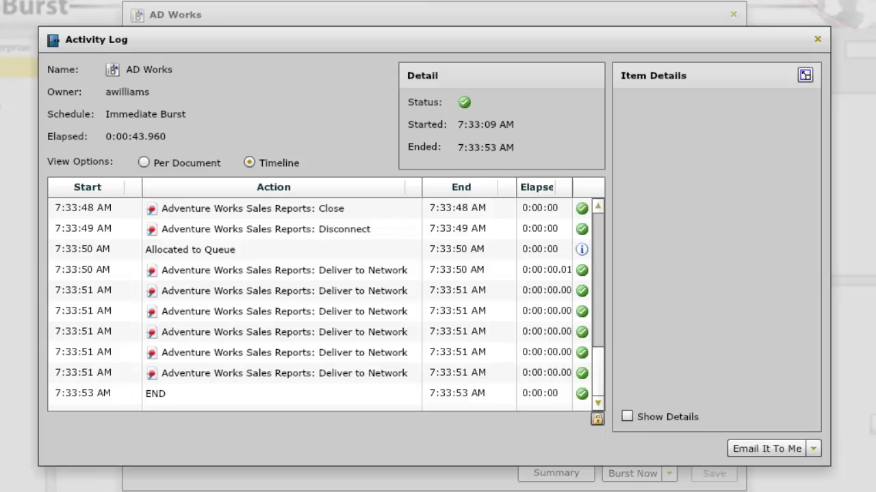
- Email the AD Works activity log to yourself in Timeline form and open the received message in Gmail
{"action": "left_click", "coordinate": [815, 452]}
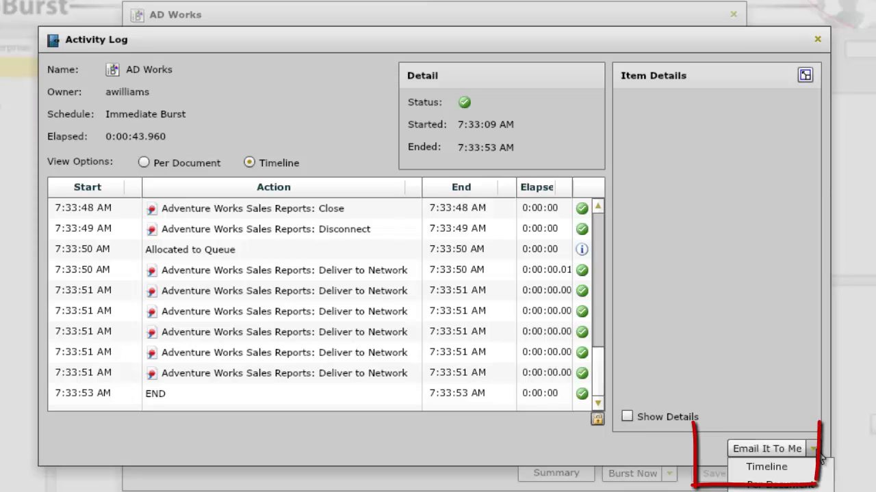
{"action": "left_click", "coordinate": [767, 468]}
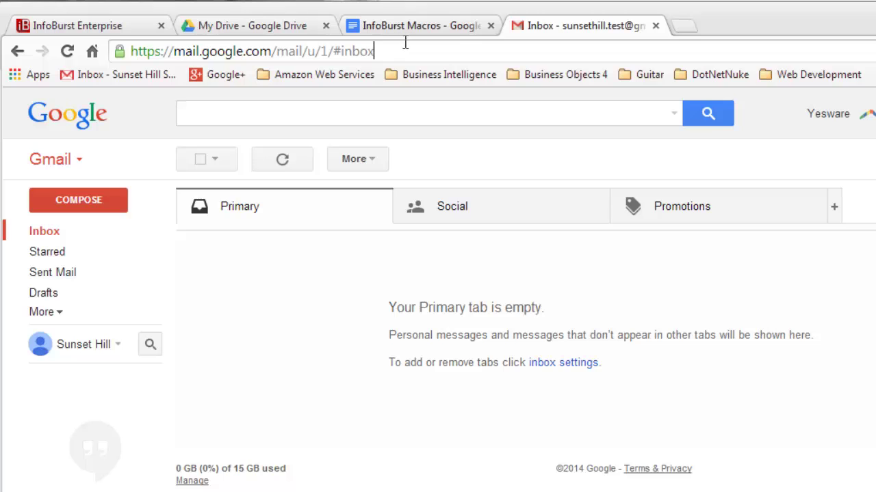
{"action": "left_click", "coordinate": [423, 216]}
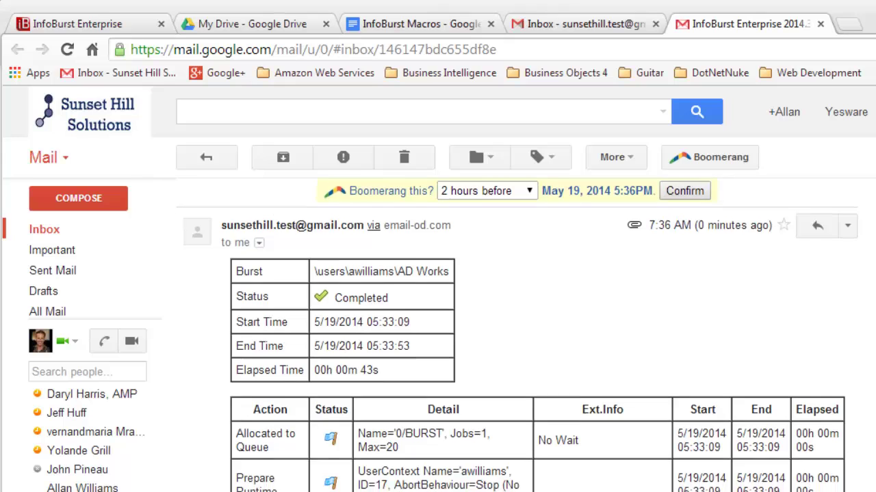
- Review the emailed activity log from the first queue entry through the network deliveries to the attached ActivityLog.xlsx
{"action": "scroll", "coordinate": [537, 335], "scroll_direction": "down", "scroll_amount": 1}
{"action": "scroll", "coordinate": [537, 336], "scroll_direction": "down", "scroll_amount": 1}
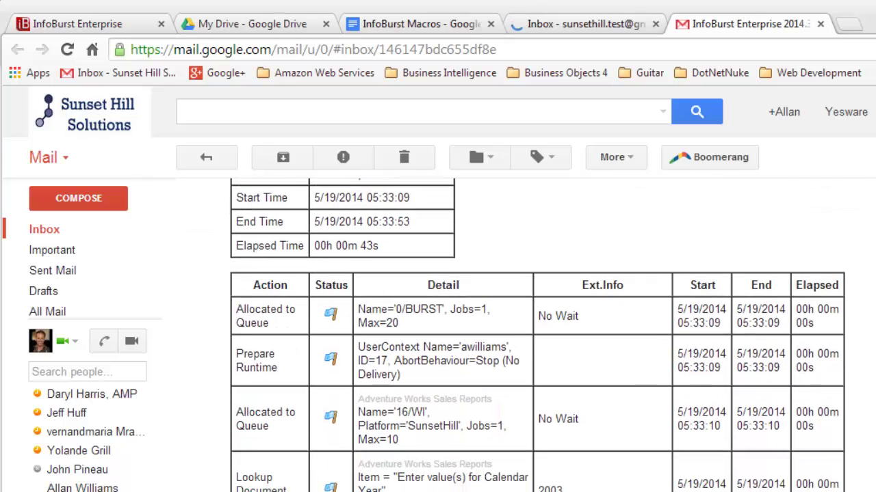
{"action": "scroll", "coordinate": [537, 336], "scroll_direction": "down", "scroll_amount": 1}
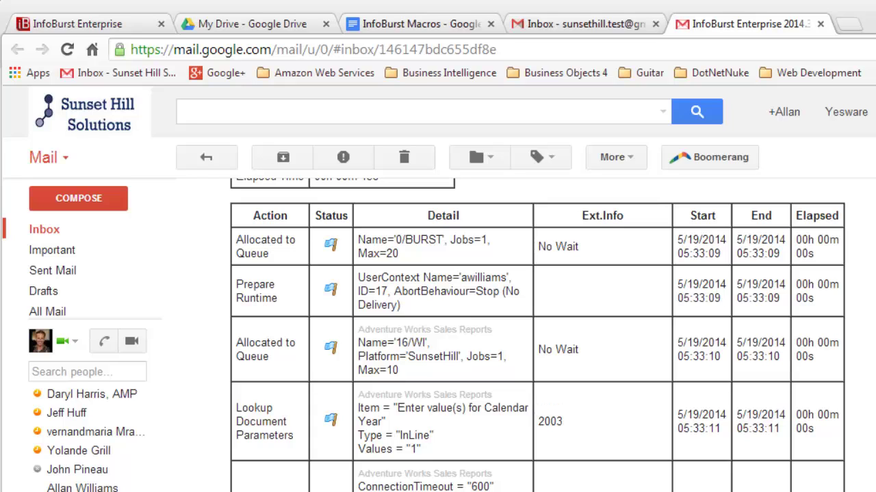
{"action": "scroll", "coordinate": [536, 335], "scroll_direction": "down", "scroll_amount": 1}
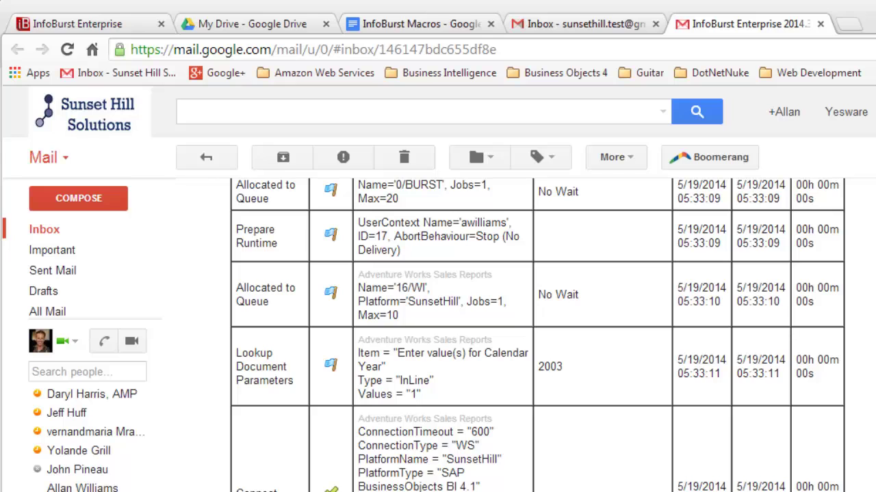
{"action": "scroll", "coordinate": [538, 335], "scroll_direction": "down", "scroll_amount": 1}
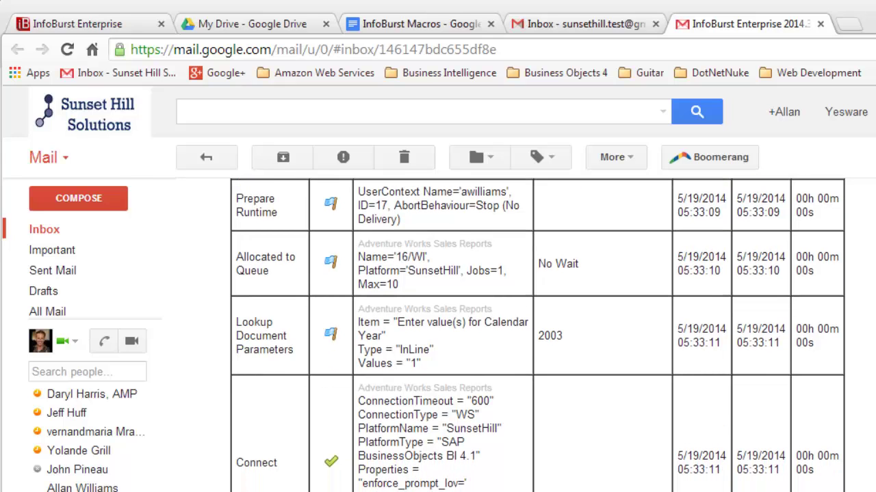
{"action": "scroll", "coordinate": [538, 336], "scroll_direction": "down", "scroll_amount": 4}
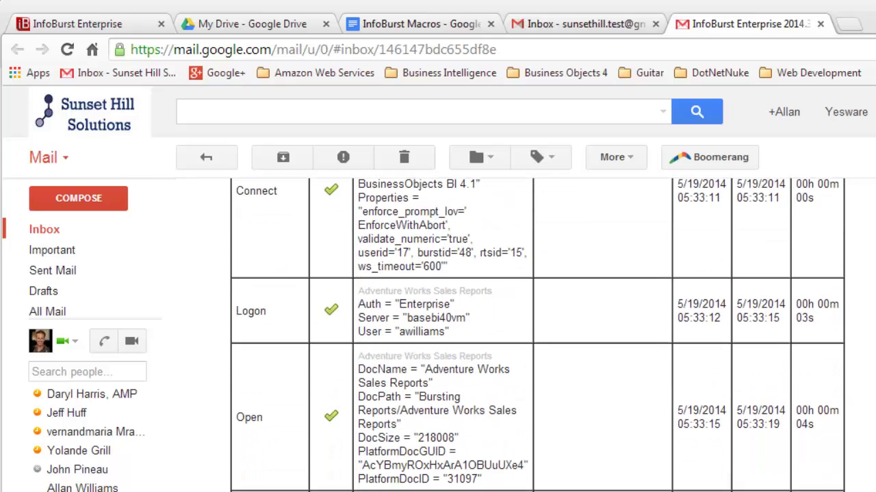
{"action": "scroll", "coordinate": [537, 335], "scroll_direction": "down", "scroll_amount": 15}
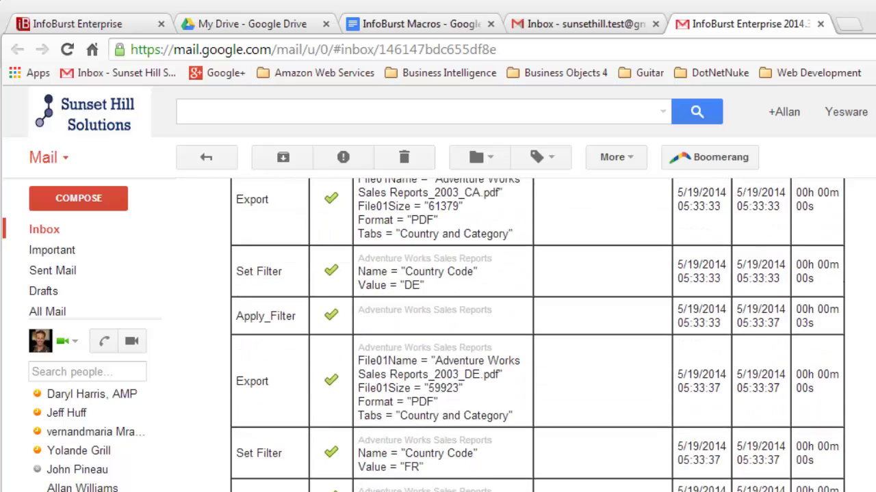
{"action": "scroll", "coordinate": [538, 335], "scroll_direction": "down", "scroll_amount": 10}
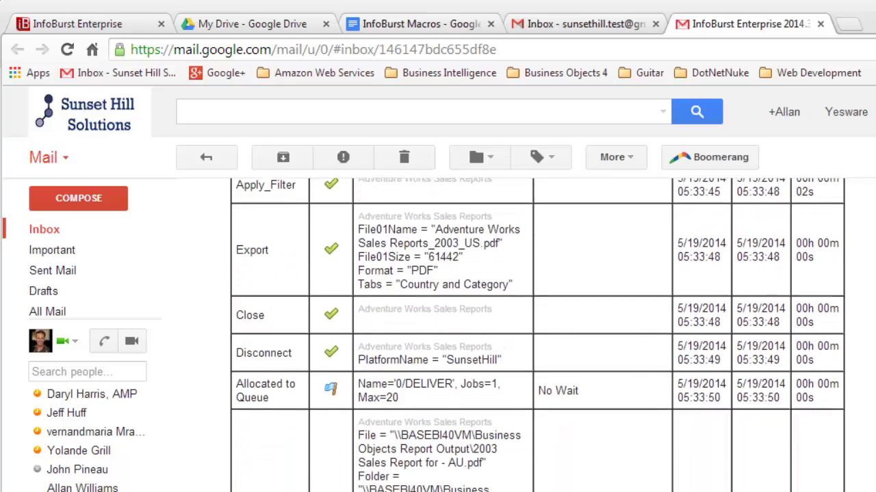
{"action": "scroll", "coordinate": [538, 335], "scroll_direction": "down", "scroll_amount": 8}
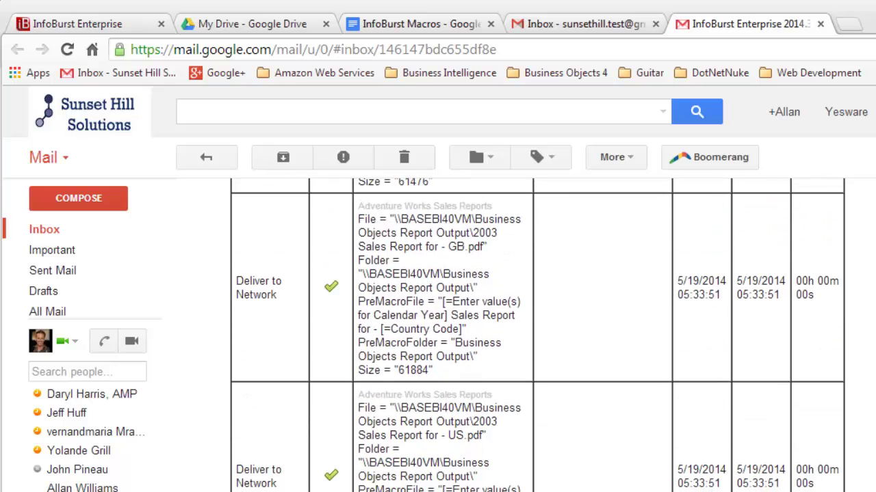
{"action": "scroll", "coordinate": [538, 335], "scroll_direction": "down", "scroll_amount": 1}
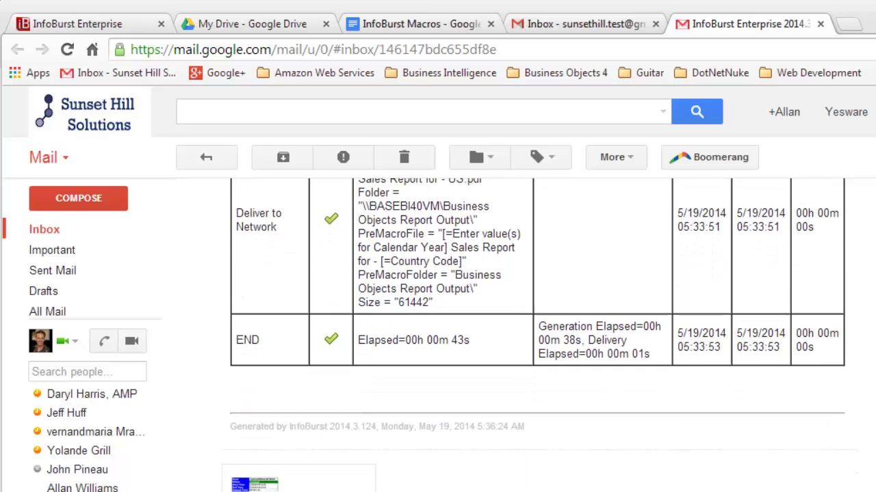
{"action": "mouse_move", "coordinate": [298, 483]}
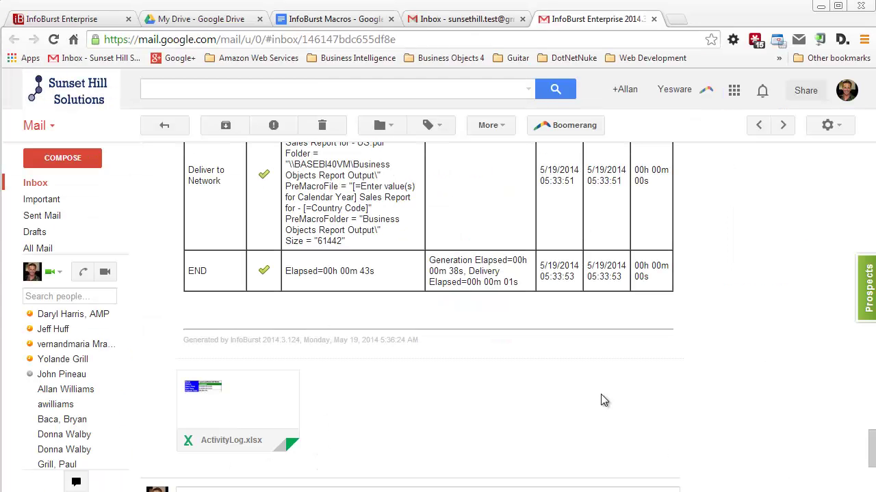
- Switch back to InfoBurst Enterprise and start a new delivery from blank in the AD Works burst, with Email Inbox as its destination
{"action": "left_click", "coordinate": [104, 21]}
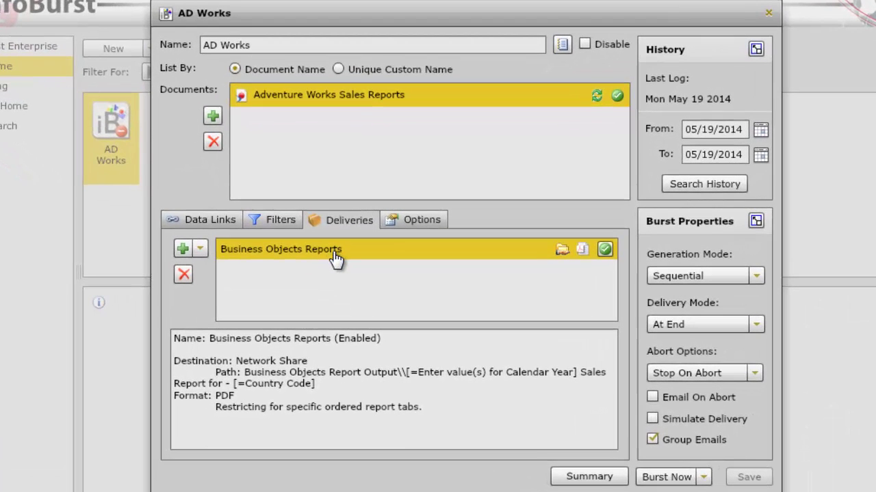
{"action": "left_click", "coordinate": [183, 251]}
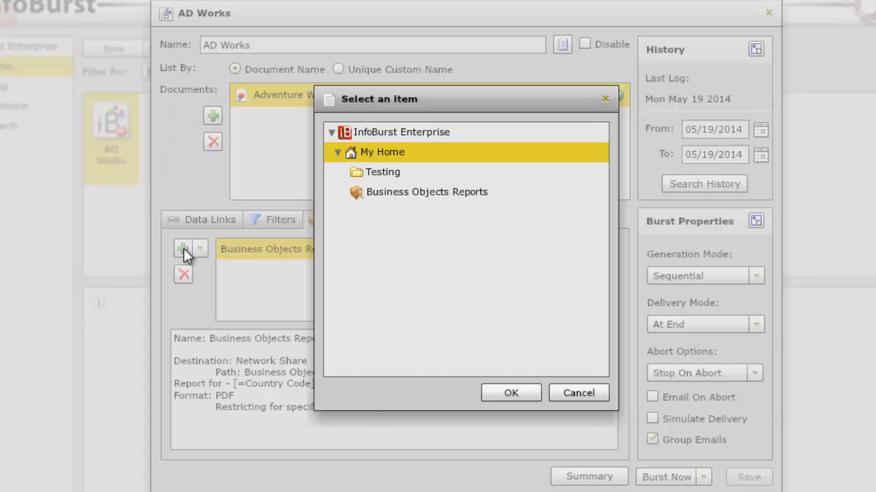
{"action": "left_click", "coordinate": [577, 392]}
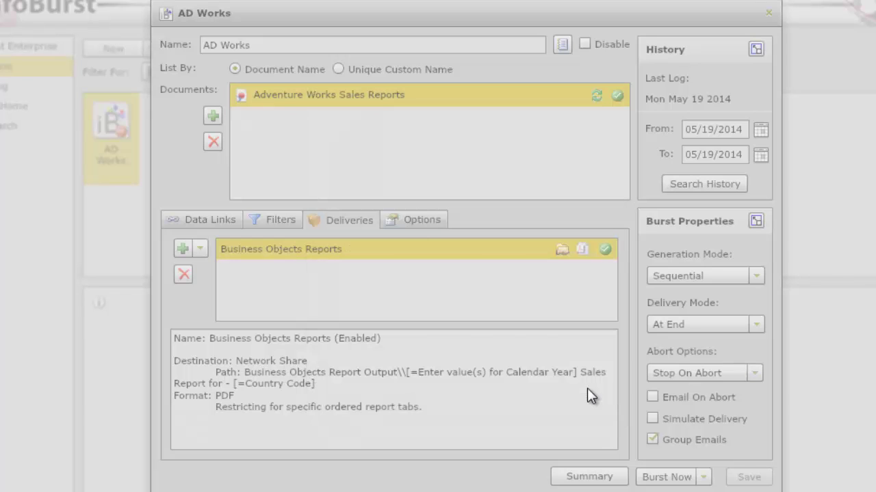
{"action": "left_click", "coordinate": [200, 249]}
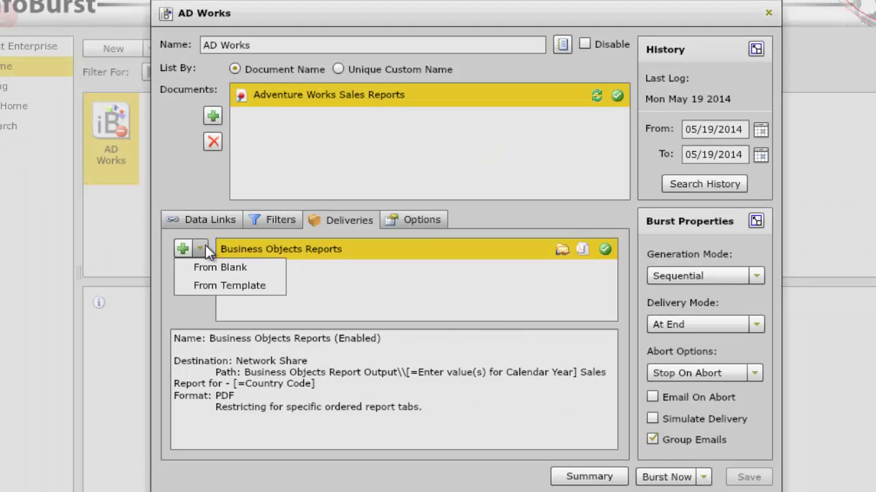
{"action": "left_click", "coordinate": [239, 269]}
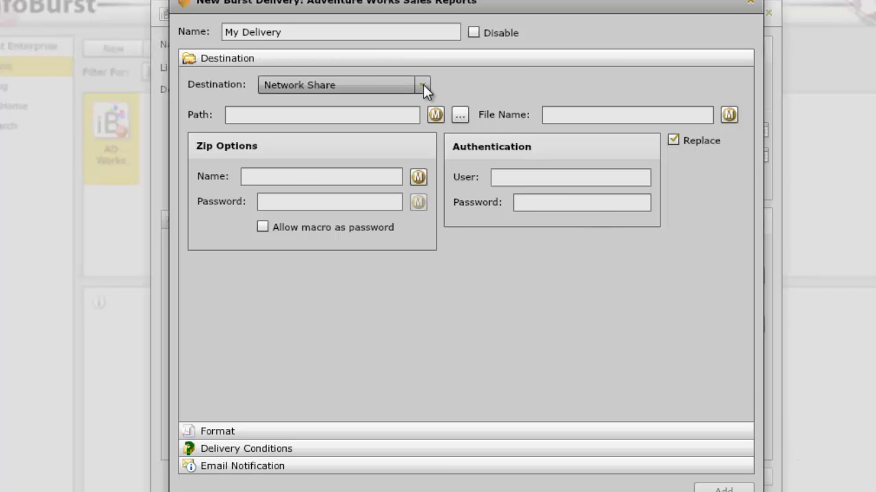
{"action": "left_click", "coordinate": [423, 85]}
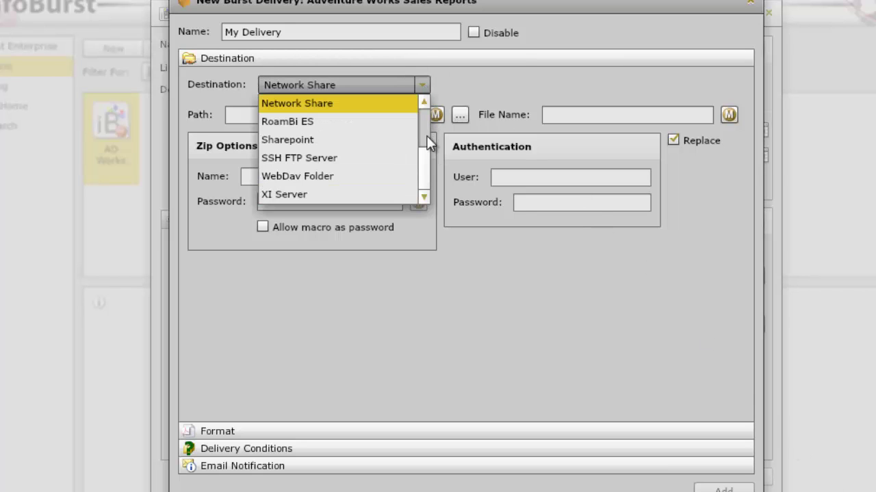
{"action": "scroll", "coordinate": [428, 142], "scroll_direction": "up", "scroll_amount": 2}
{"action": "scroll", "coordinate": [428, 140], "scroll_direction": "down", "scroll_amount": 1}
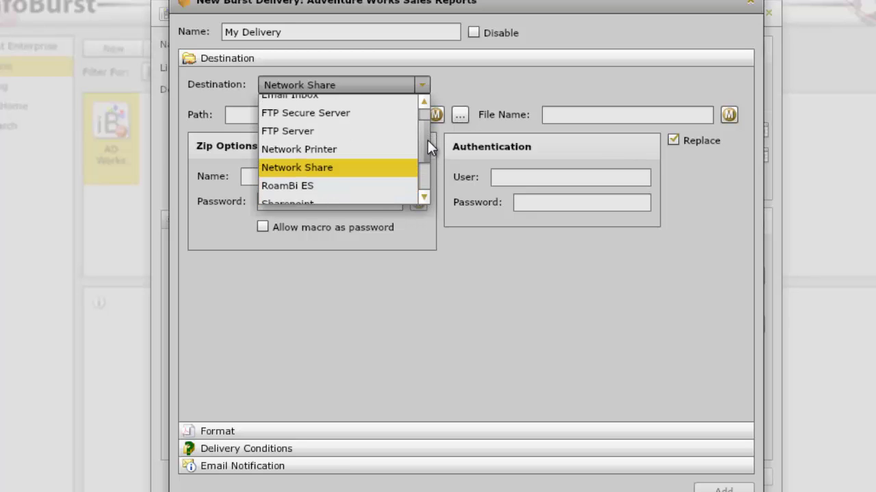
{"action": "scroll", "coordinate": [427, 140], "scroll_direction": "up", "scroll_amount": 1}
{"action": "left_click", "coordinate": [305, 116]}
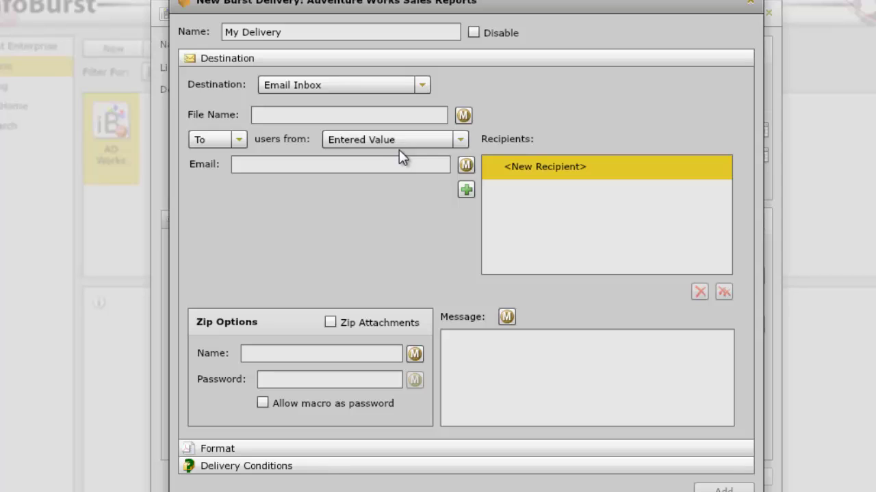
- Use the Email Addresses.Countries data source for recipients, with the message "Hello, Please find the sales report for your country attached to this email."
{"action": "left_click", "coordinate": [464, 139]}
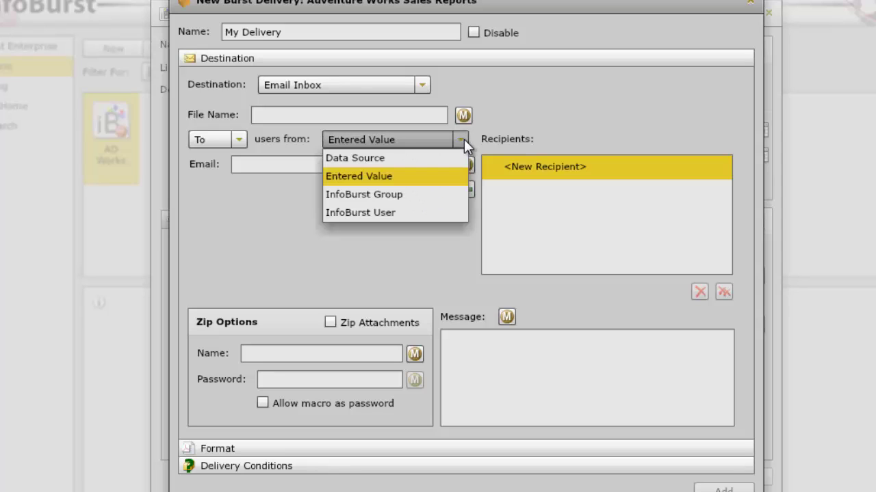
{"action": "left_click", "coordinate": [376, 159]}
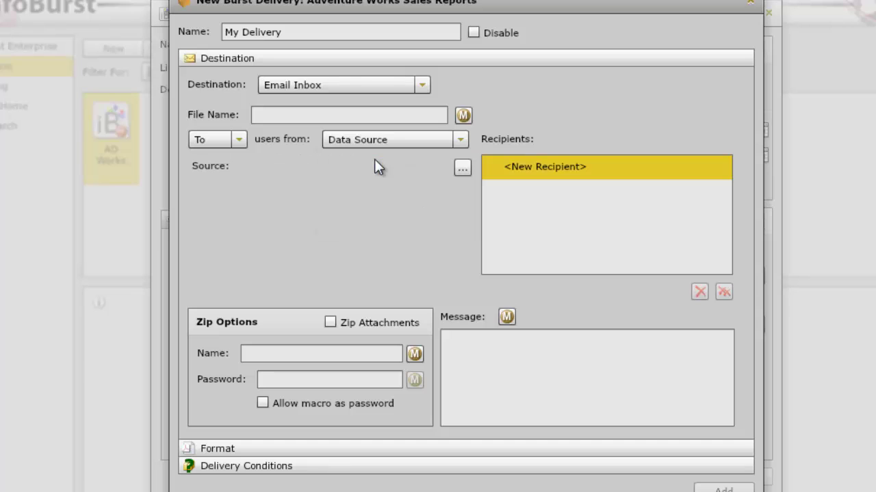
{"action": "left_click", "coordinate": [462, 169]}
{"action": "left_click", "coordinate": [437, 220]}
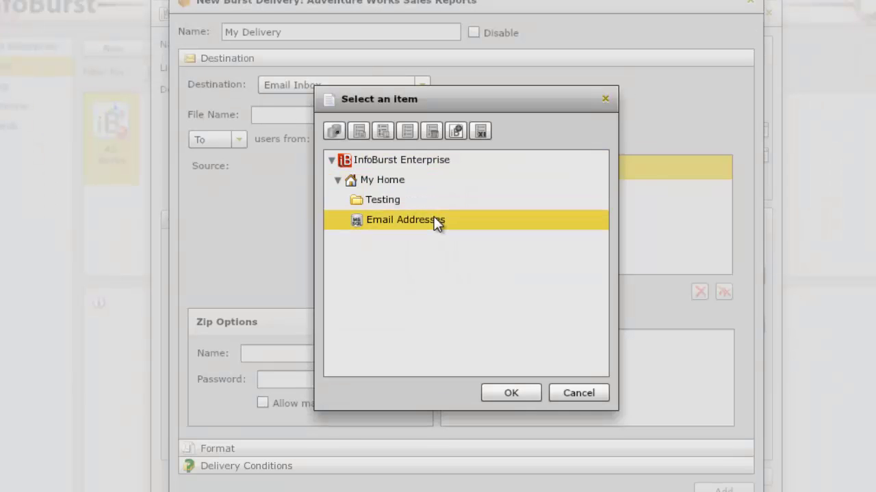
{"action": "left_click", "coordinate": [514, 391]}
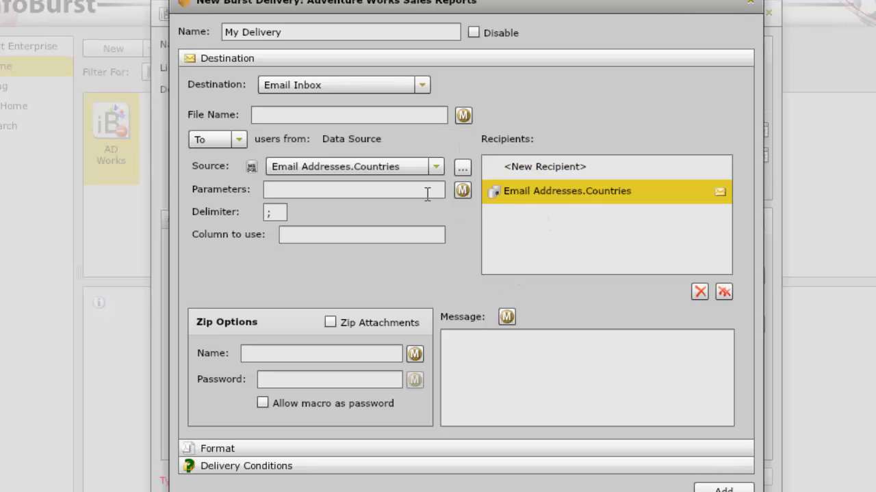
{"action": "left_click", "coordinate": [436, 168]}
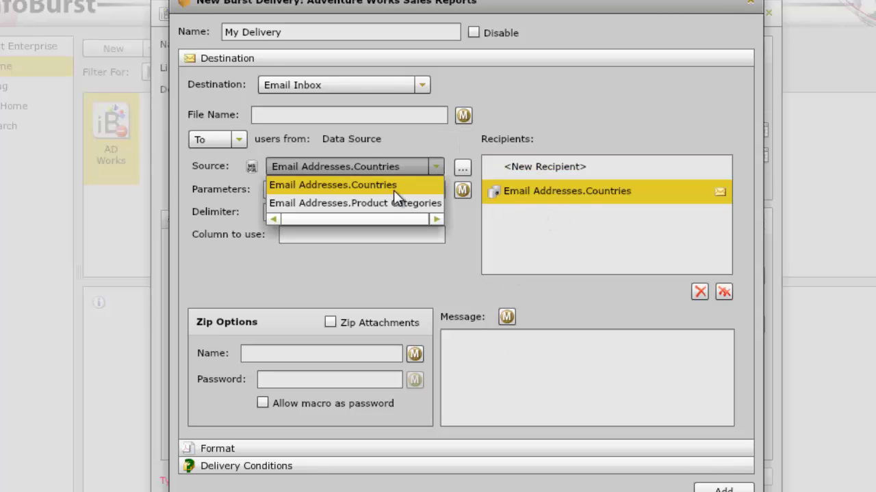
{"action": "left_click", "coordinate": [439, 165]}
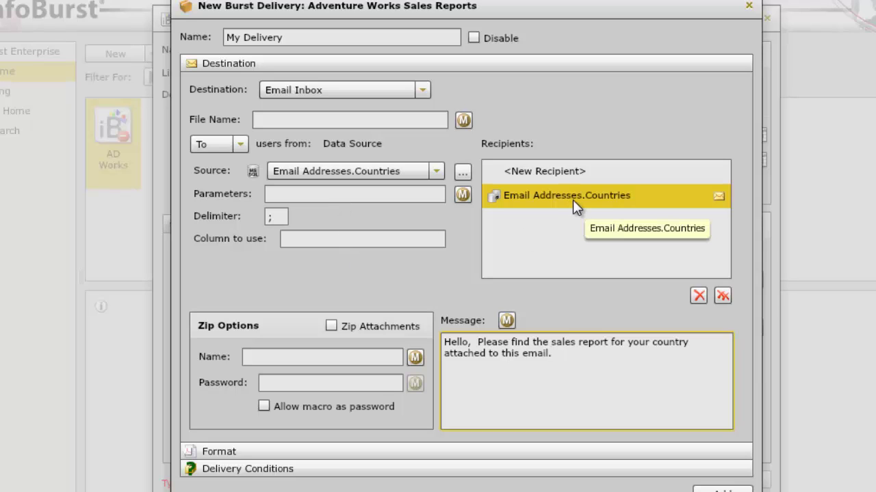
- Review the delivery's email message text and its Zip Options, leaving the attachments unzipped
{"action": "triple_click", "coordinate": [518, 361]}
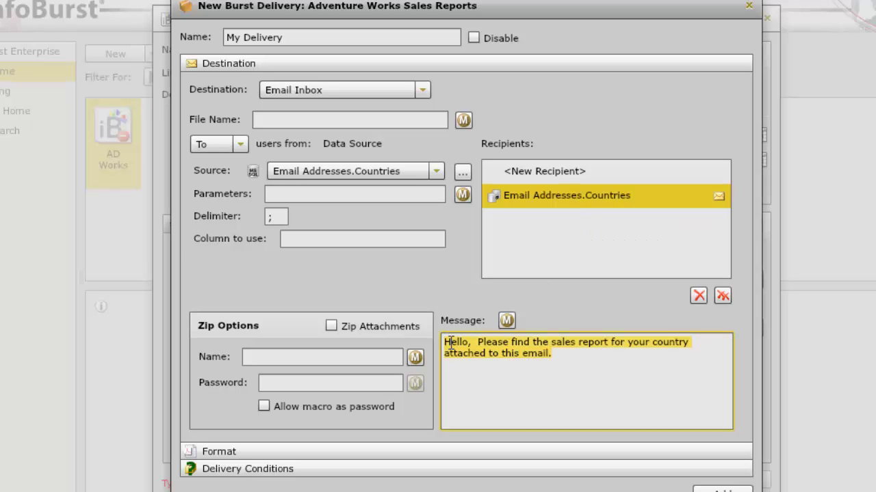
{"action": "left_click", "coordinate": [563, 356]}
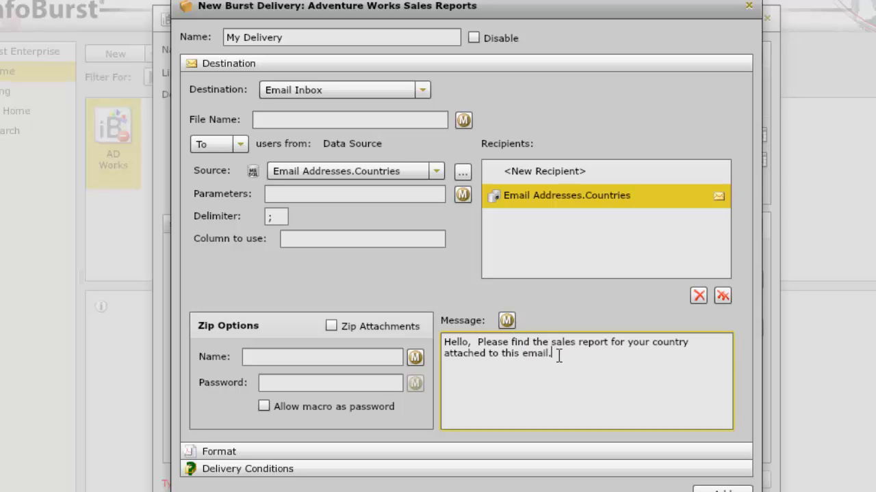
{"action": "left_click", "coordinate": [326, 357]}
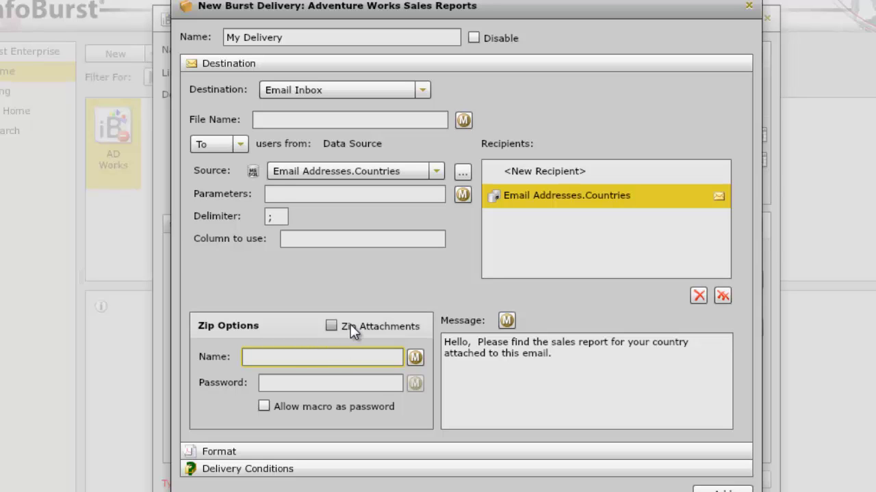
- Enable Perform Split for the PDF format with only Country and Category and Product Line and Country by Month included, and add the delivery
{"action": "left_click", "coordinate": [251, 451]}
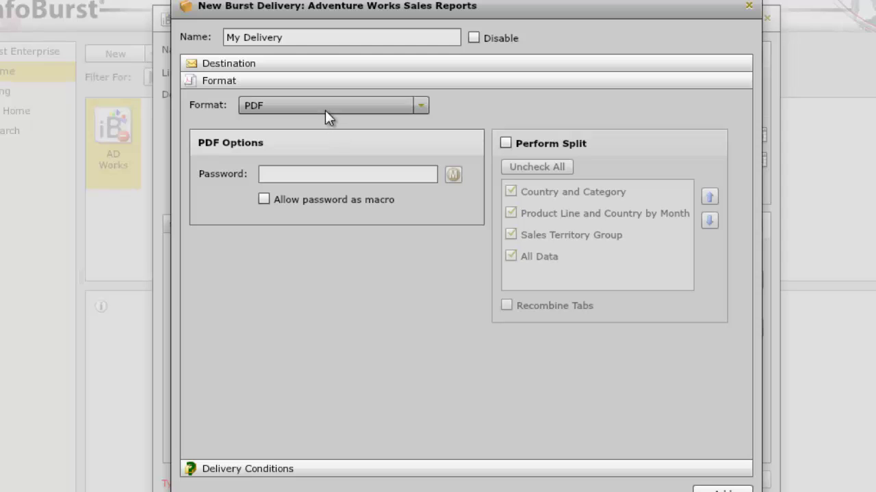
{"action": "left_click", "coordinate": [506, 143]}
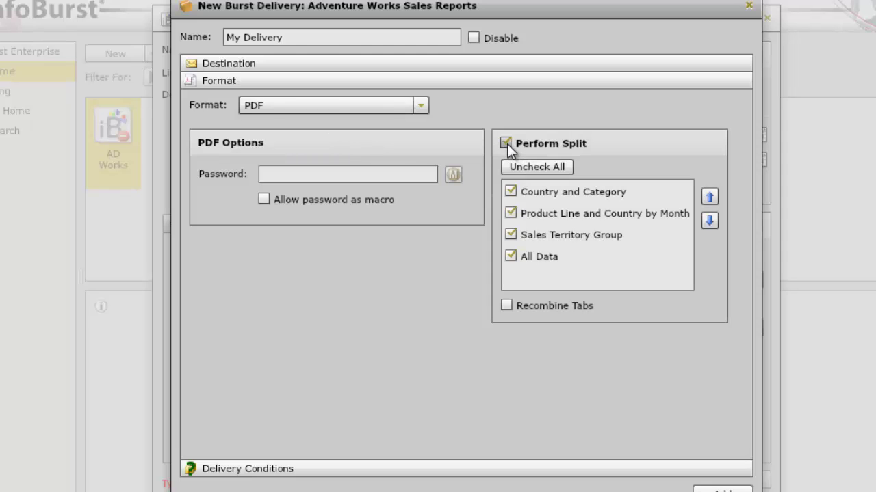
{"action": "left_click", "coordinate": [511, 212]}
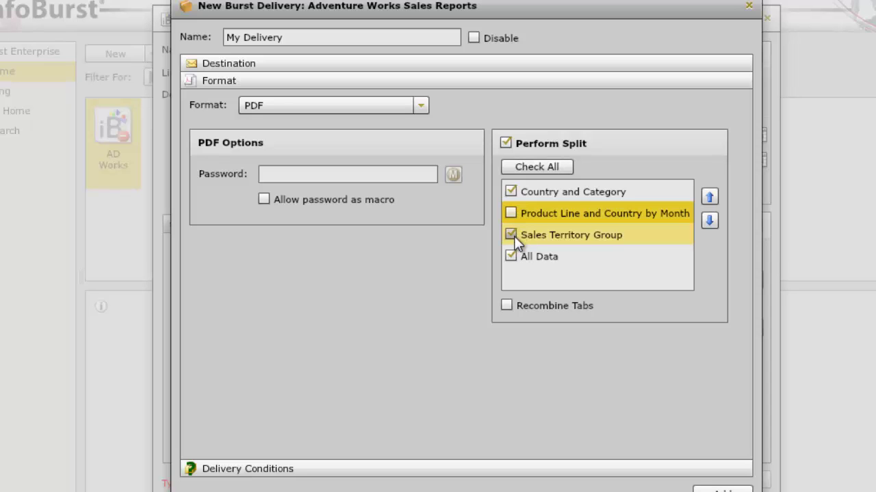
{"action": "left_click", "coordinate": [511, 235]}
{"action": "left_click", "coordinate": [510, 212]}
{"action": "left_click", "coordinate": [511, 256]}
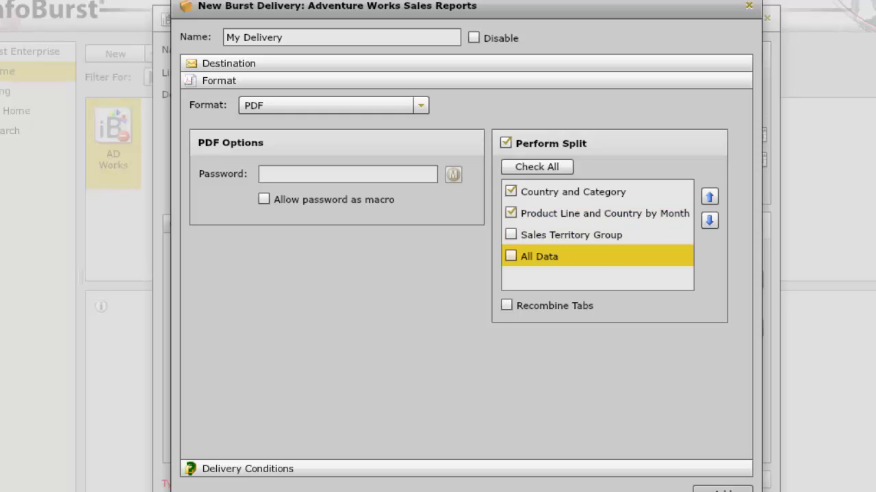
{"action": "left_click", "coordinate": [721, 488]}
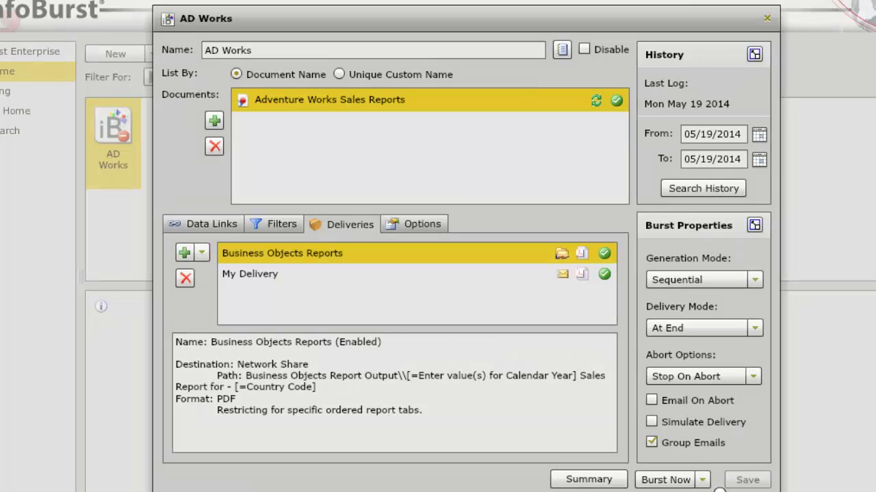
- Reopen the My Delivery email delivery and rename it Email Delivery, keeping the change in the AD Works burst
{"action": "left_click", "coordinate": [288, 279]}
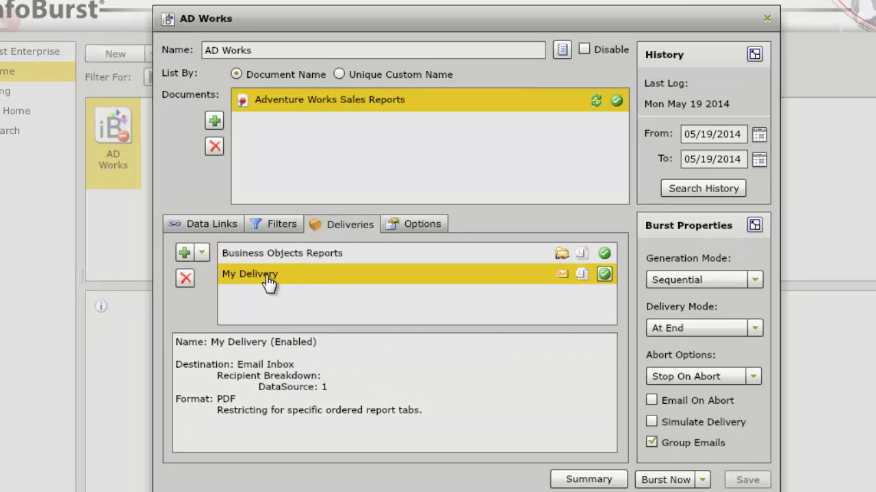
{"action": "double_click", "coordinate": [291, 281]}
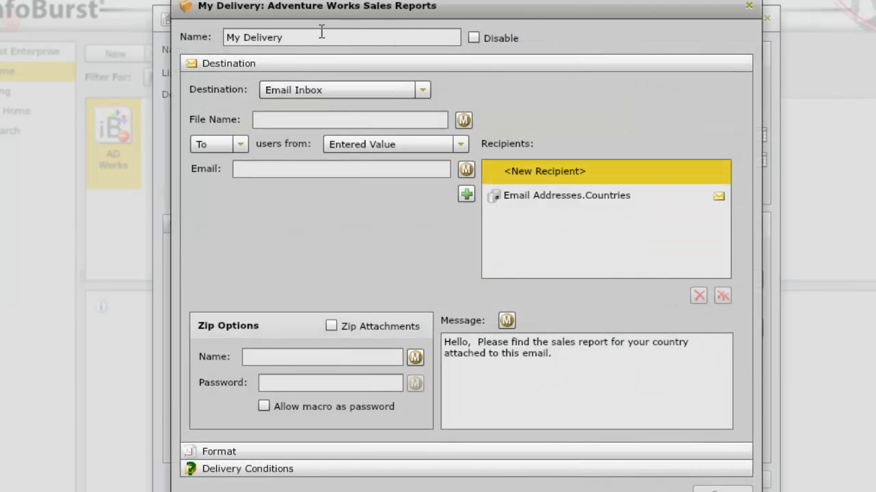
{"action": "left_click_drag", "start_coordinate": [301, 35], "coordinate": [197, 30]}
{"action": "type", "text": "Email Deloi"}
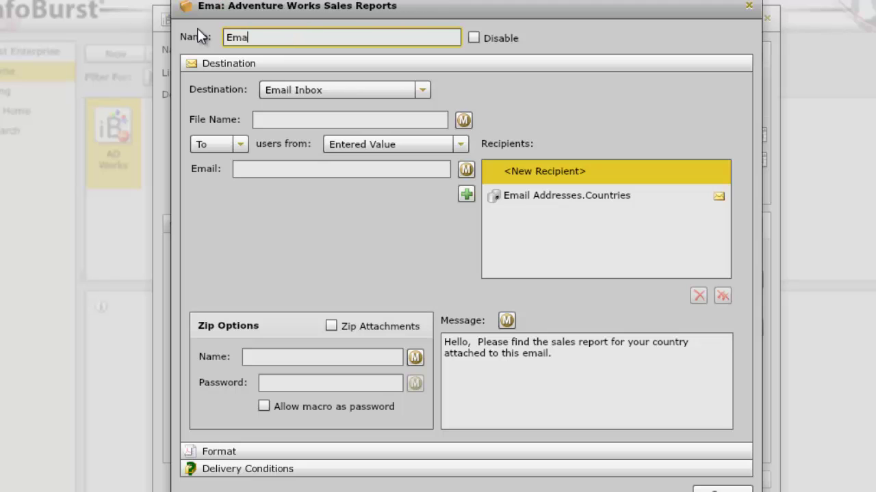
{"action": "key", "text": "BackSpace"}
{"action": "key", "text": "BackSpace"}
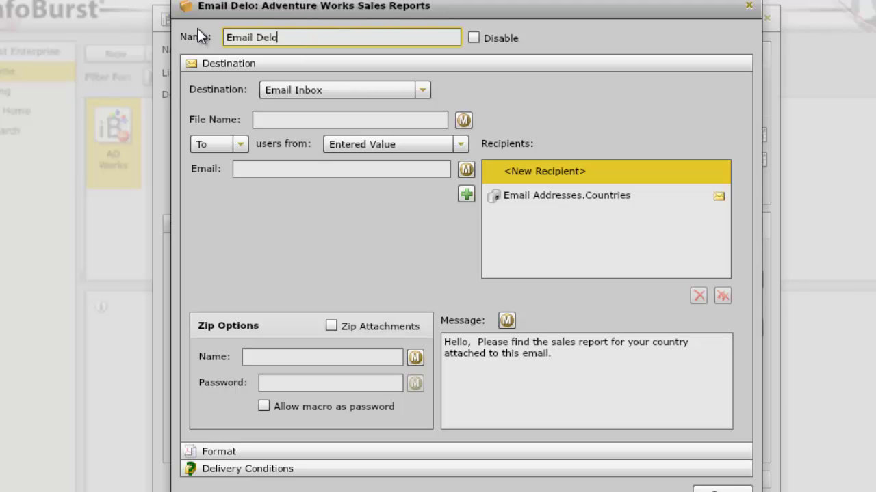
{"action": "type", "text": "ivery"}
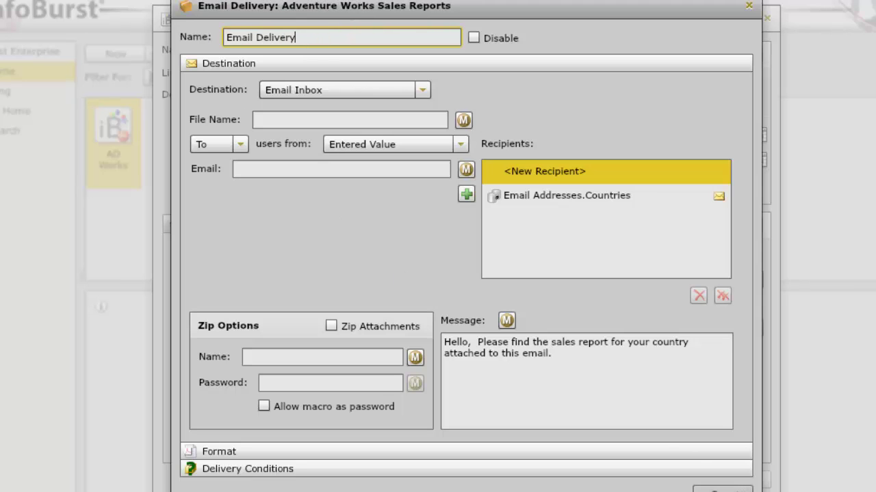
{"action": "left_click", "coordinate": [731, 490]}
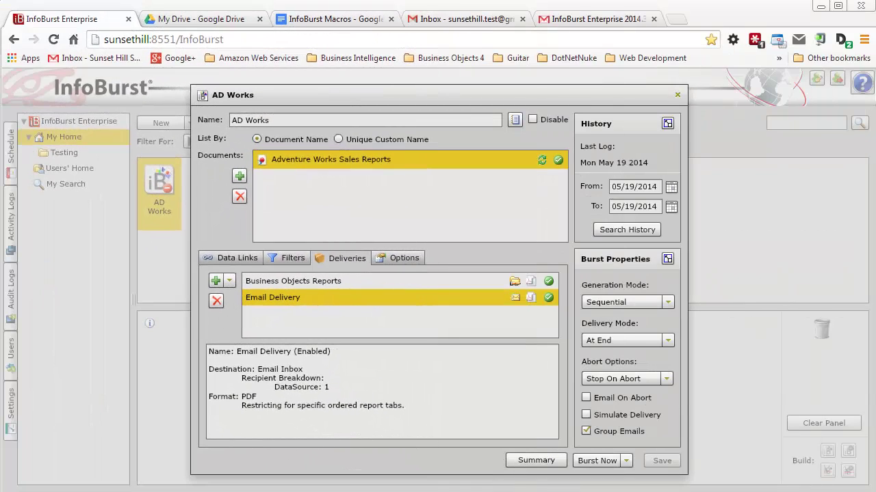
- Disable the Business Objects Reports delivery and burst AD Works immediately, following the run in the activity log's Timeline view
{"action": "left_click", "coordinate": [549, 282]}
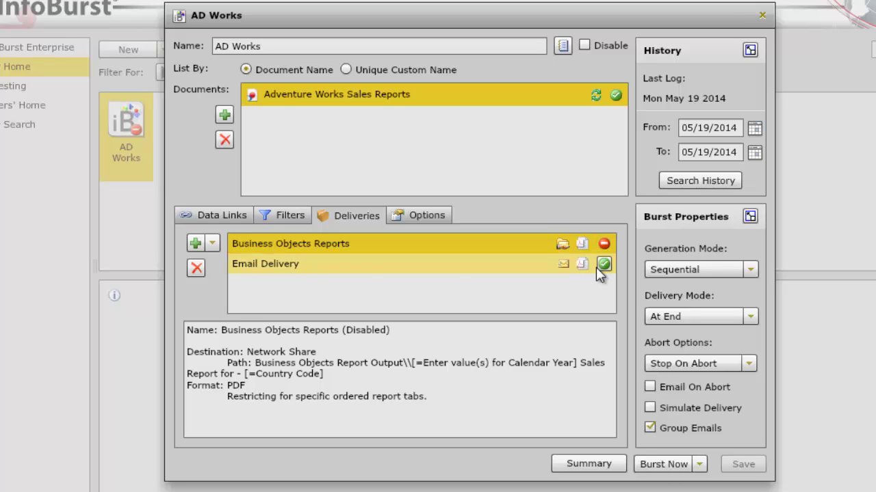
{"action": "left_click", "coordinate": [667, 465]}
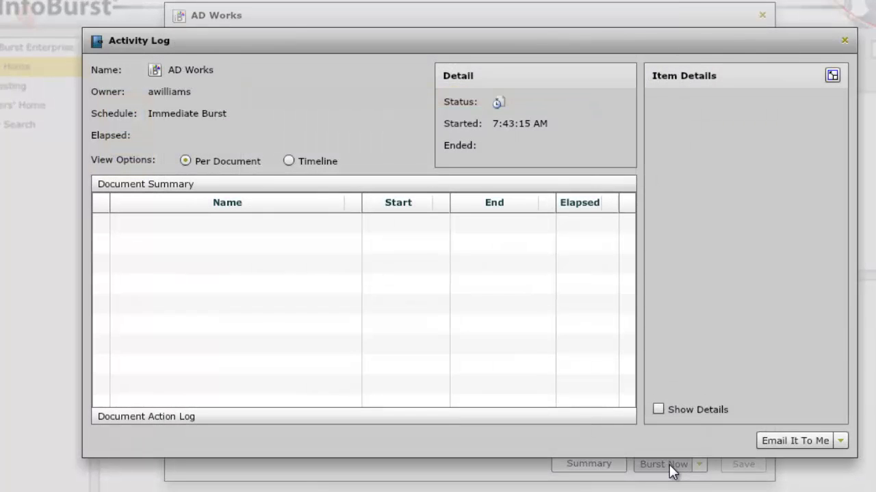
{"action": "left_click", "coordinate": [290, 162]}
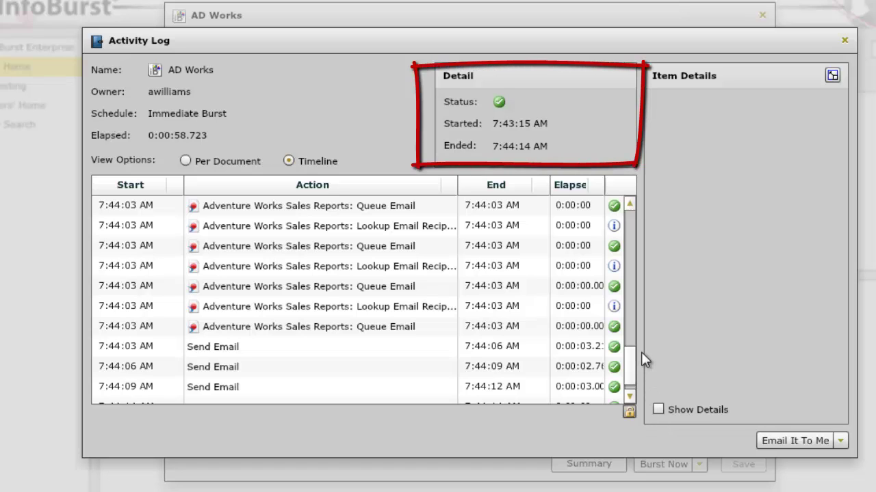
{"action": "scroll", "coordinate": [636, 360], "scroll_direction": "down", "scroll_amount": 1}
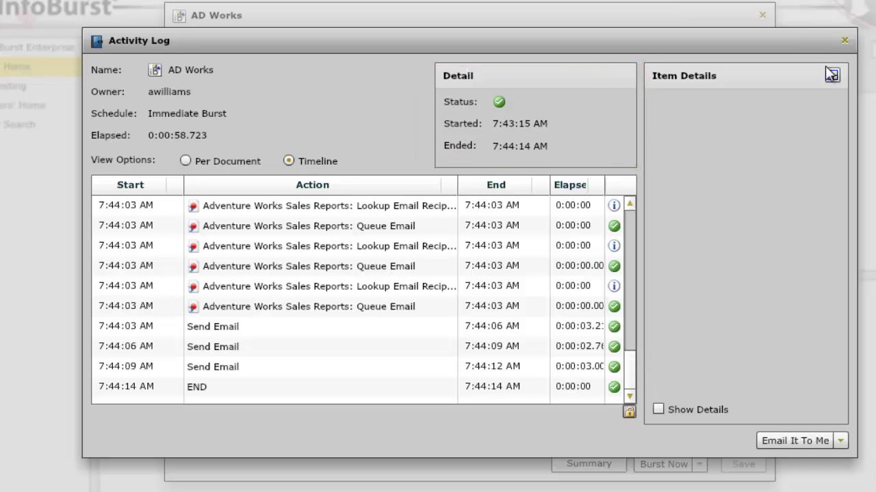
{"action": "left_click", "coordinate": [845, 41]}
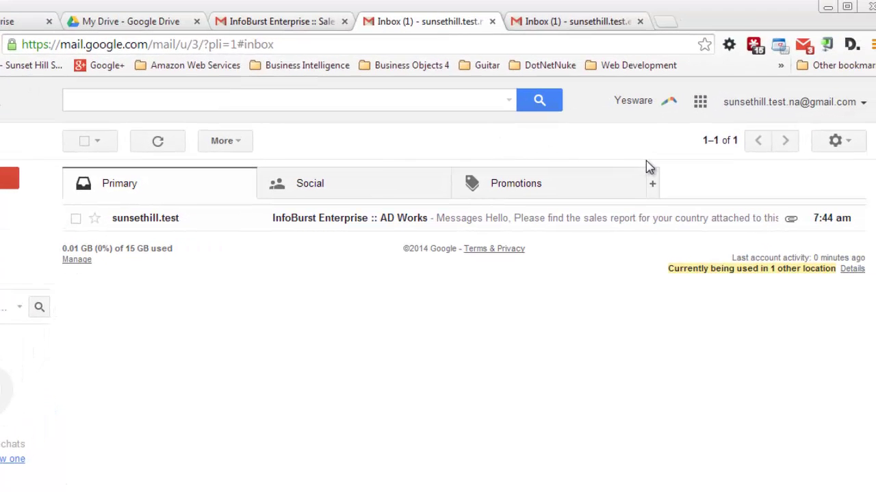
- In the North American Gmail test inbox, open the AD Works email and view its Canada Country and Category PDF attachment
{"action": "left_click", "coordinate": [359, 222]}
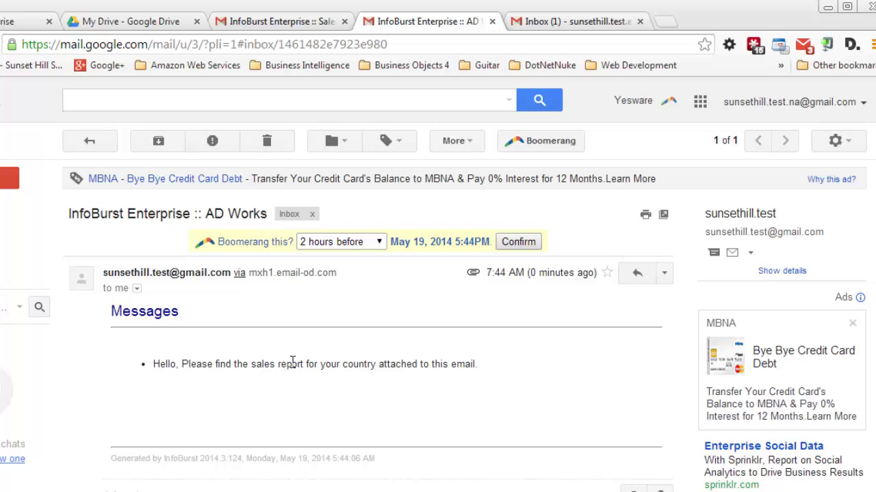
{"action": "scroll", "coordinate": [286, 364], "scroll_direction": "down", "scroll_amount": 3}
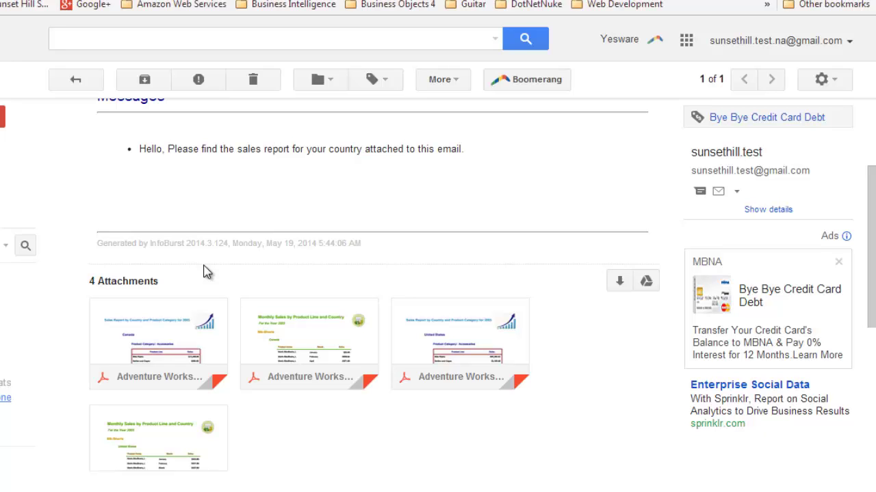
{"action": "left_click", "coordinate": [146, 332]}
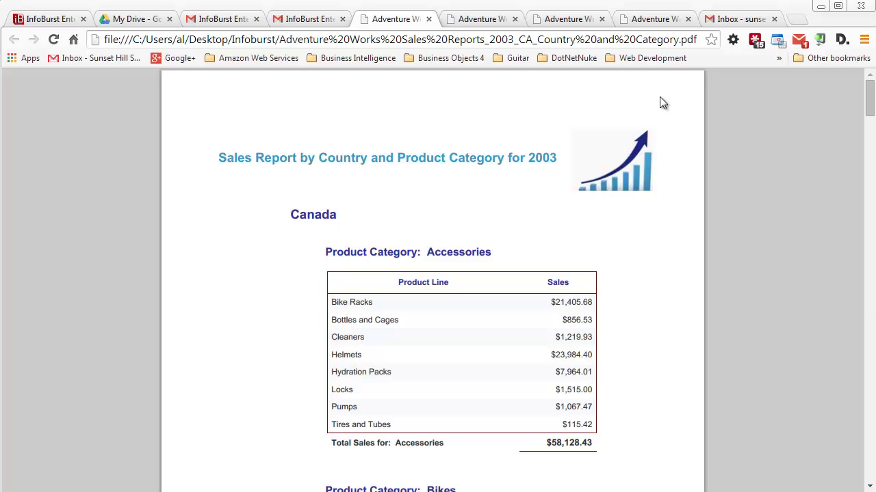
- Switch to the European Gmail test inbox and examine the AD Works email with its attachments
{"action": "left_click", "coordinate": [739, 19]}
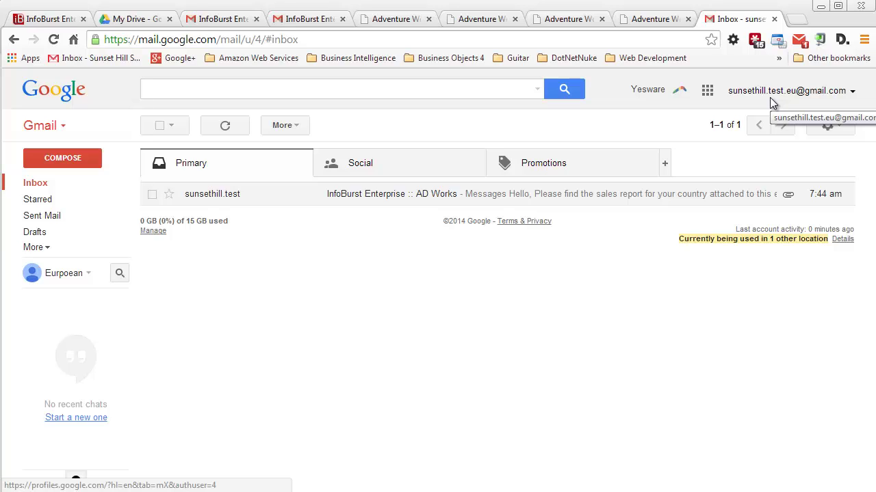
{"action": "left_click", "coordinate": [573, 197]}
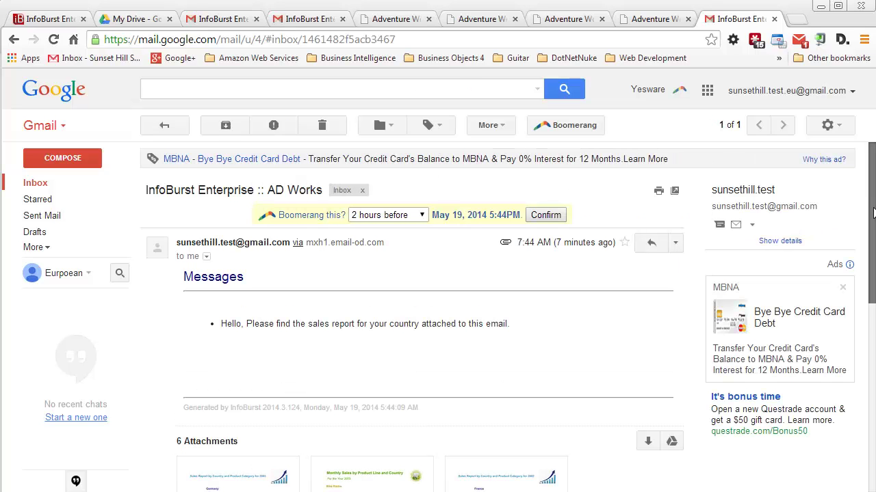
{"action": "scroll", "coordinate": [873, 213], "scroll_direction": "down", "scroll_amount": 3}
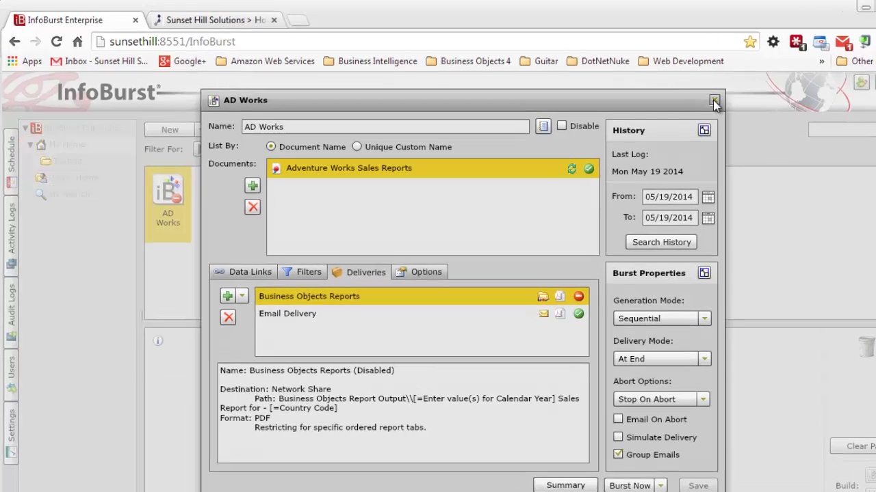
- Back in InfoBurst, close the AD Works burst and review its 7:33:09 AM run in Activity Logs, including the timeline and log emailing options
{"action": "left_click", "coordinate": [678, 96]}
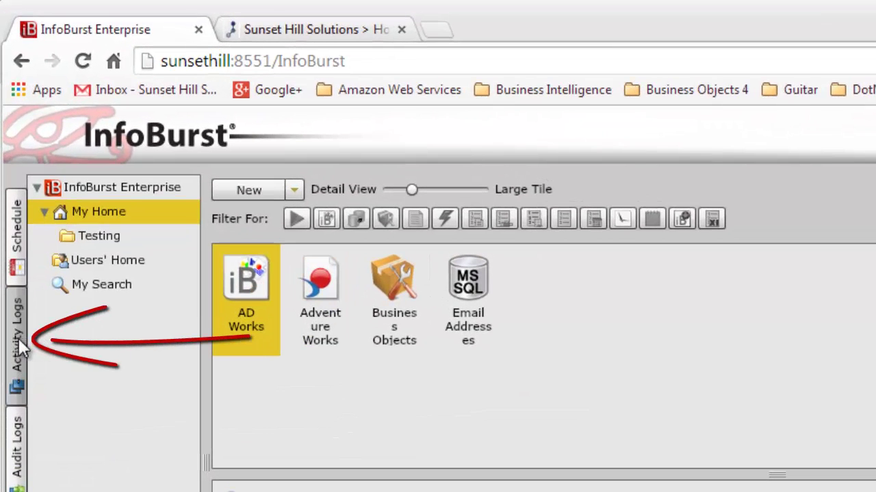
{"action": "left_click", "coordinate": [18, 347]}
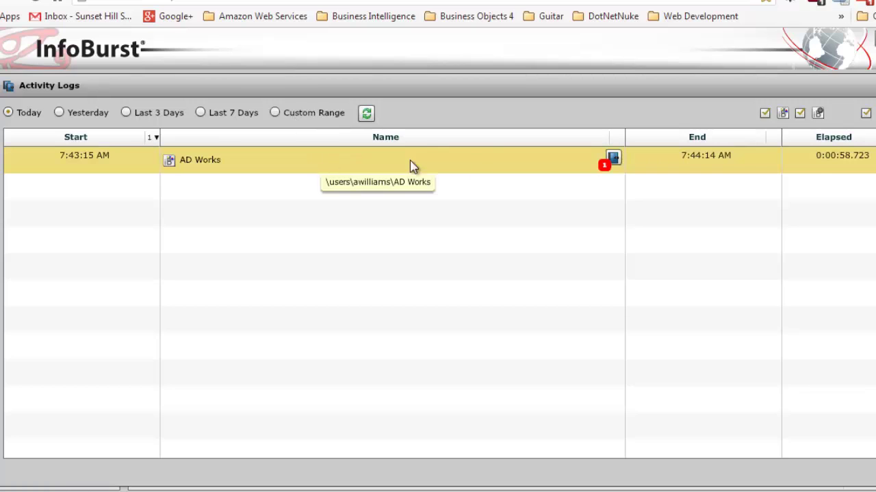
{"action": "left_click", "coordinate": [607, 166]}
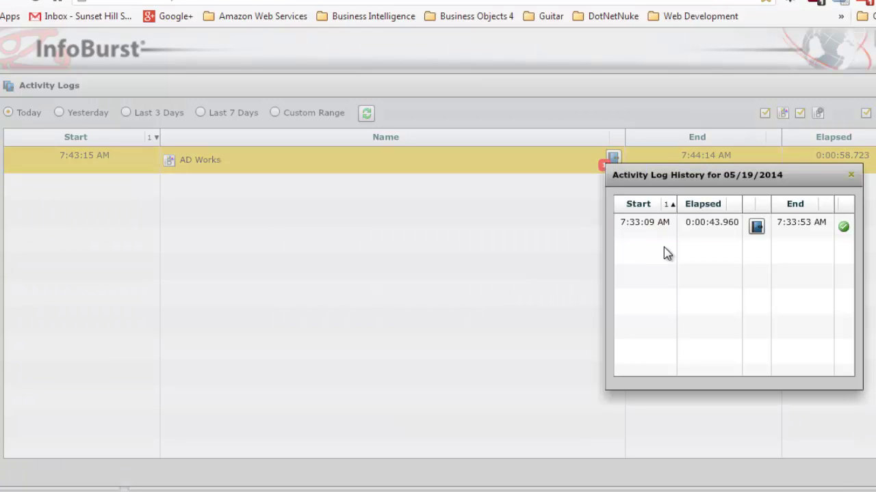
{"action": "left_click", "coordinate": [755, 226]}
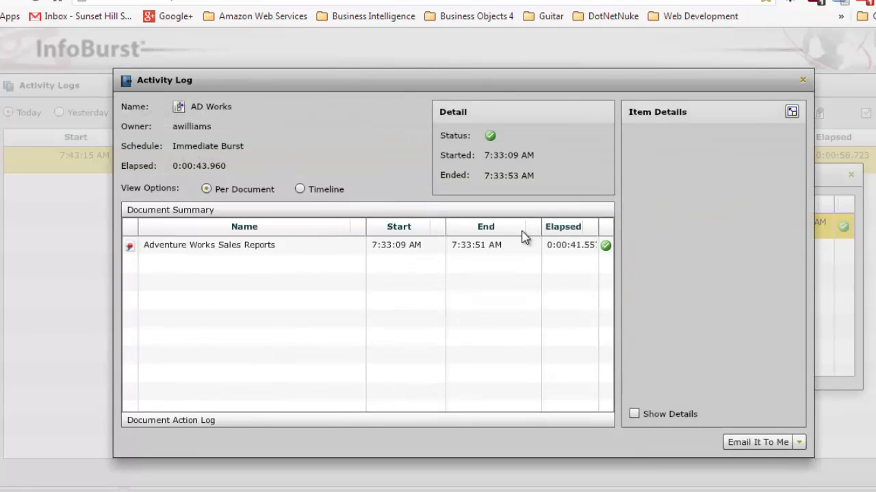
{"action": "left_click", "coordinate": [304, 190]}
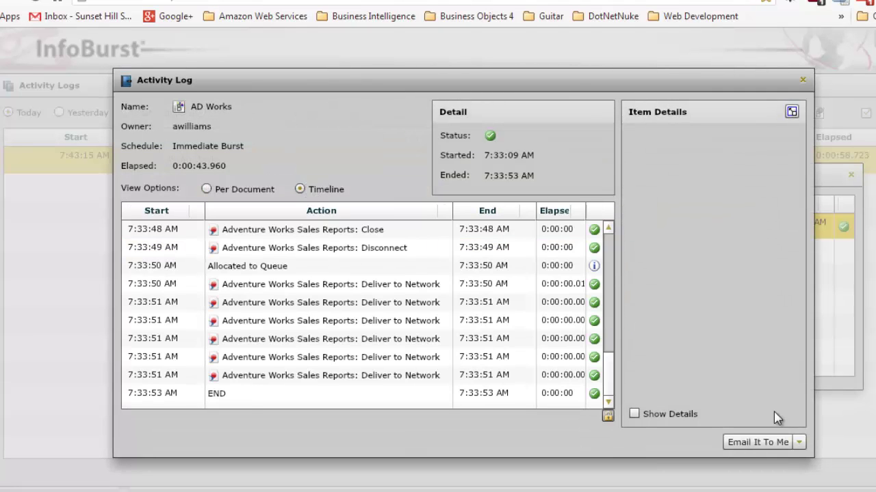
{"action": "left_click", "coordinate": [798, 443]}
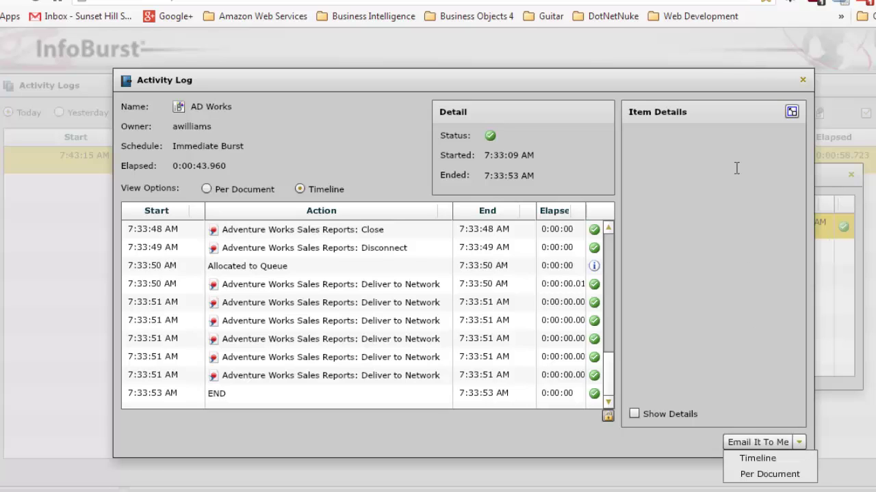
{"action": "left_click", "coordinate": [705, 170]}
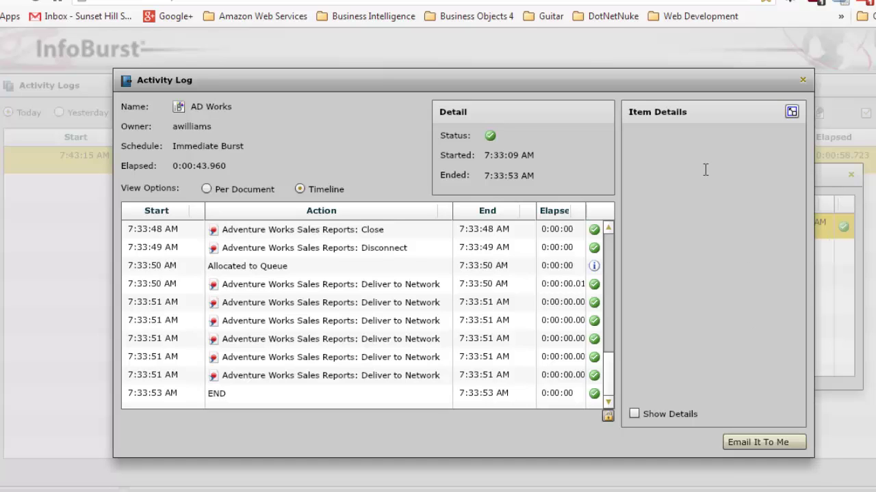
{"action": "left_click", "coordinate": [803, 82]}
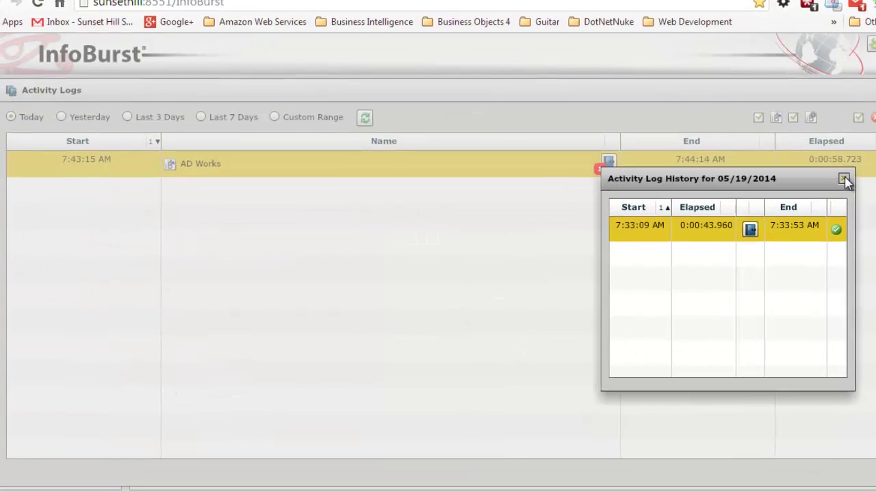
- Close the activity log history and review today's schedule
{"action": "left_click", "coordinate": [844, 180]}
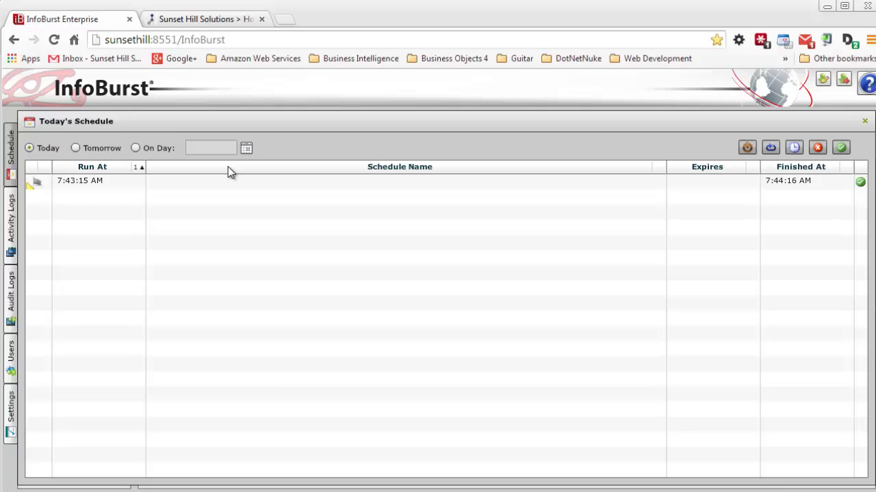
{"action": "left_click", "coordinate": [864, 121]}
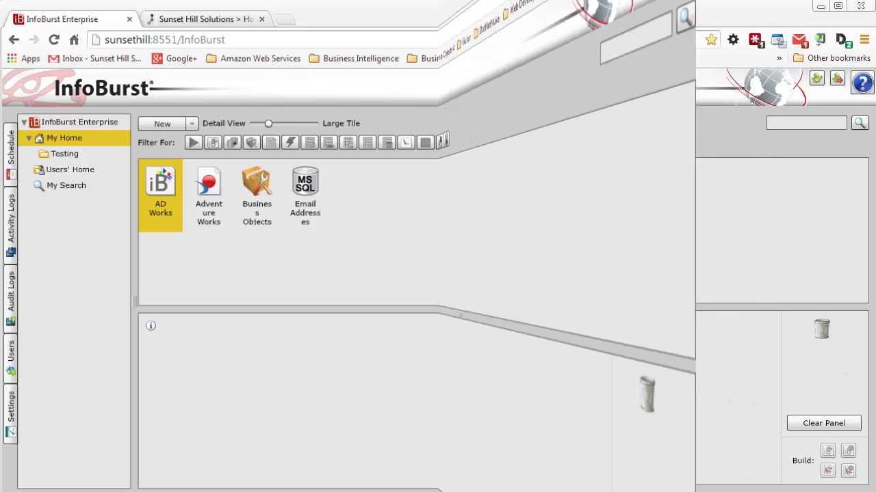
- Switch to the Sunset Hill Solutions website and browse the Business Objects 4 collection of video tutorials
{"action": "left_click", "coordinate": [182, 22]}
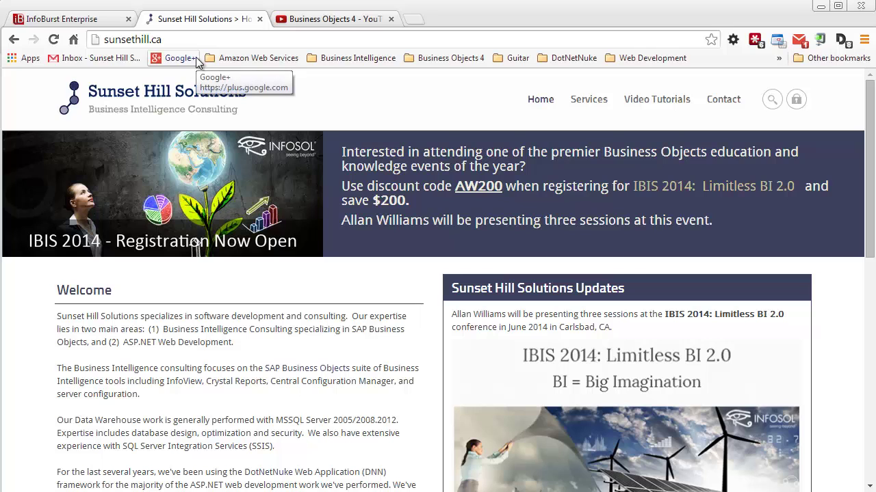
{"action": "left_click", "coordinate": [641, 101]}
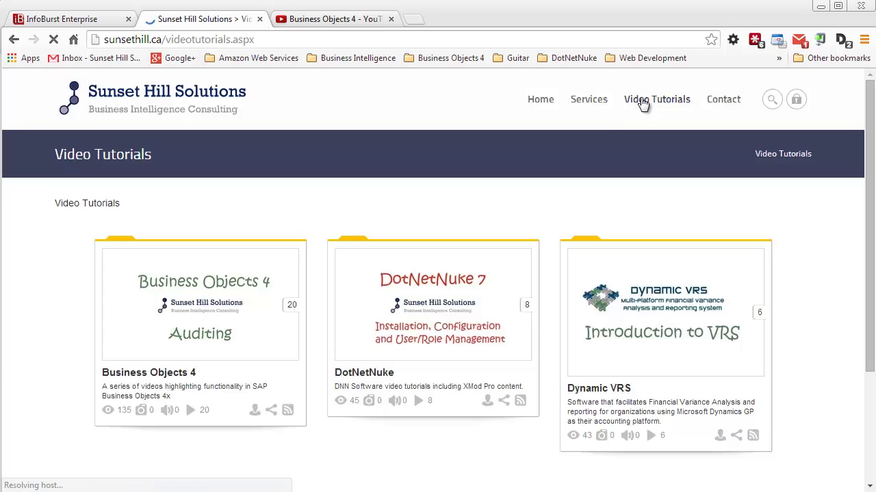
{"action": "left_click", "coordinate": [194, 309]}
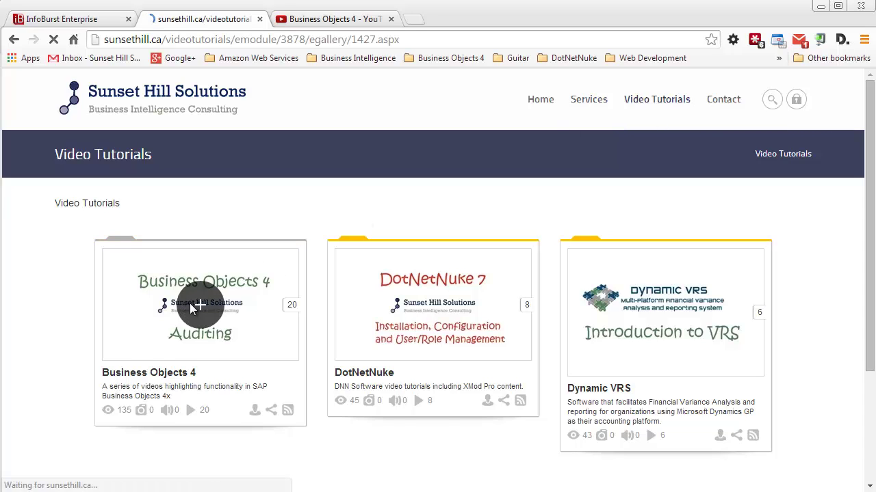
{"action": "scroll", "coordinate": [305, 315], "scroll_direction": "down", "scroll_amount": 3}
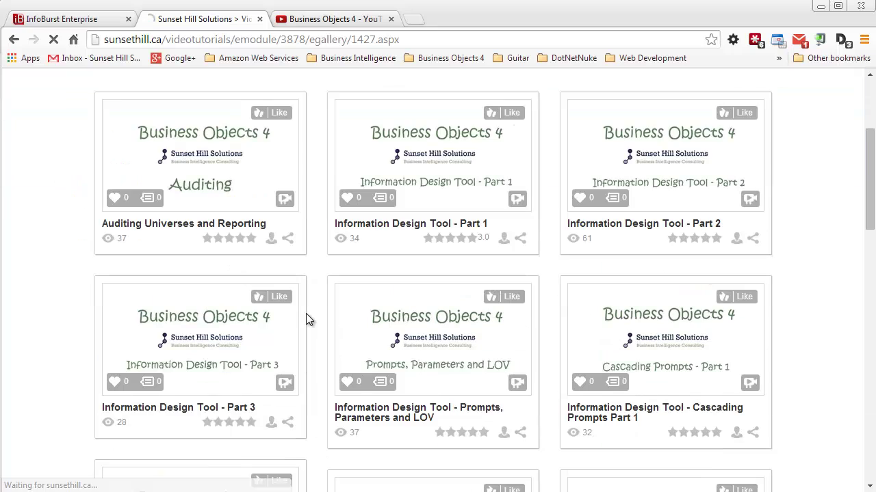
{"action": "scroll", "coordinate": [306, 313], "scroll_direction": "up", "scroll_amount": 3}
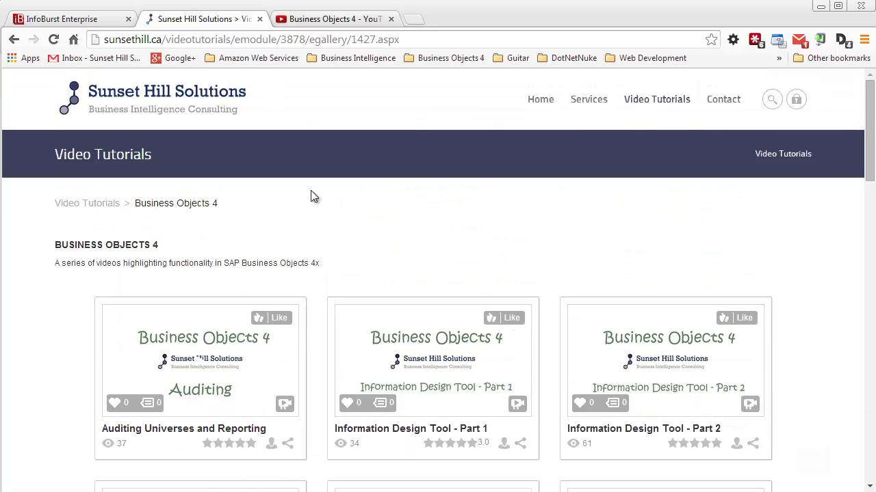
- Switch to YouTube and look through the videos in the Business Objects 4 playlist
{"action": "left_click", "coordinate": [351, 19]}
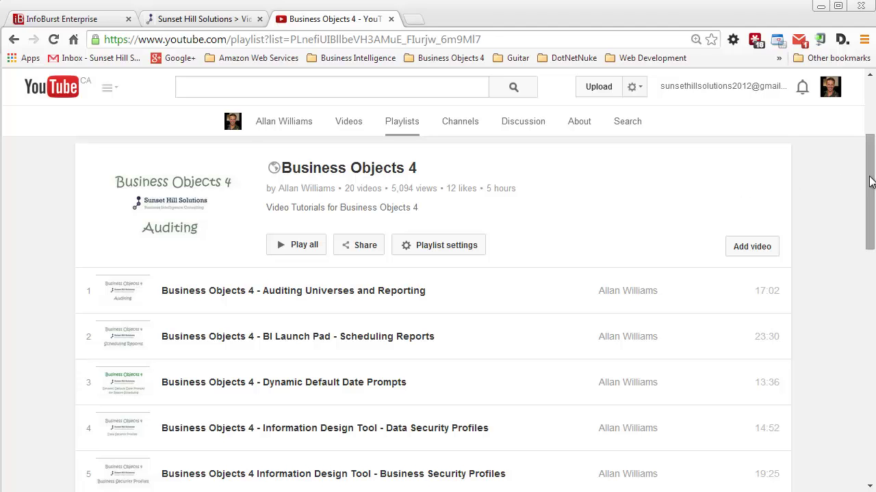
{"action": "left_click_drag", "start_coordinate": [872, 181], "coordinate": [873, 268]}
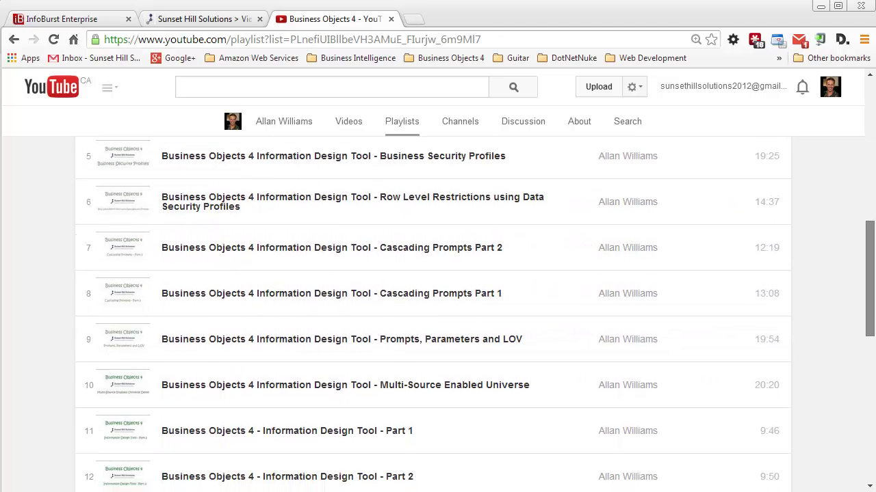
{"action": "scroll", "coordinate": [438, 315], "scroll_direction": "down", "scroll_amount": 1}
{"action": "scroll", "coordinate": [438, 315], "scroll_direction": "up", "scroll_amount": 7}
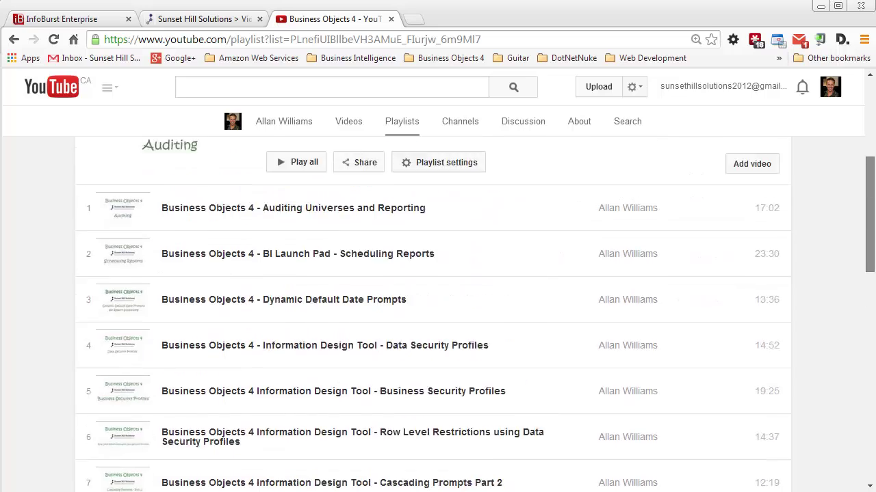